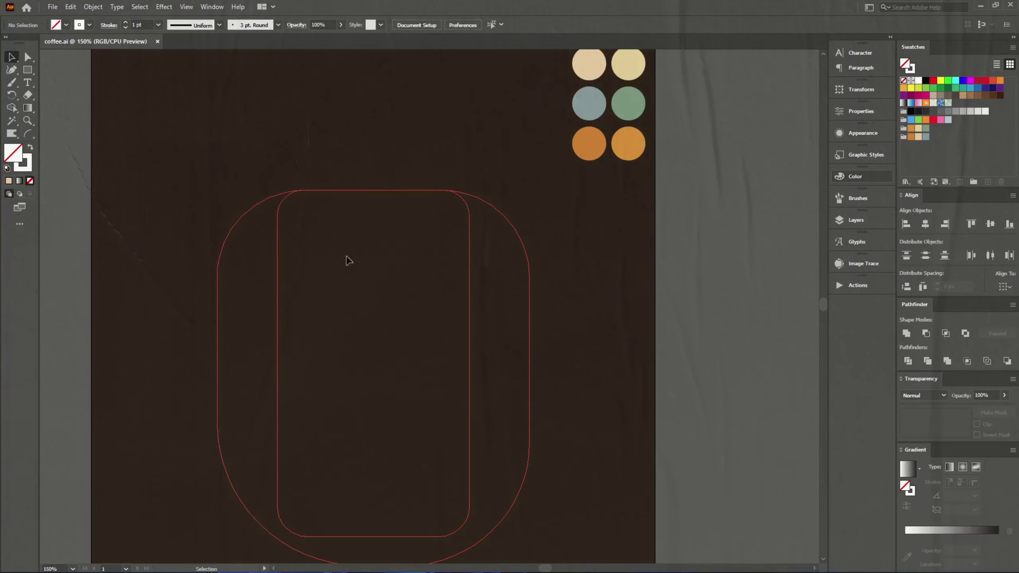
Place the headline FIRST I DRINK THE COFFEE THEN I DO THE THINGS over the mug
left_click(194, 138)
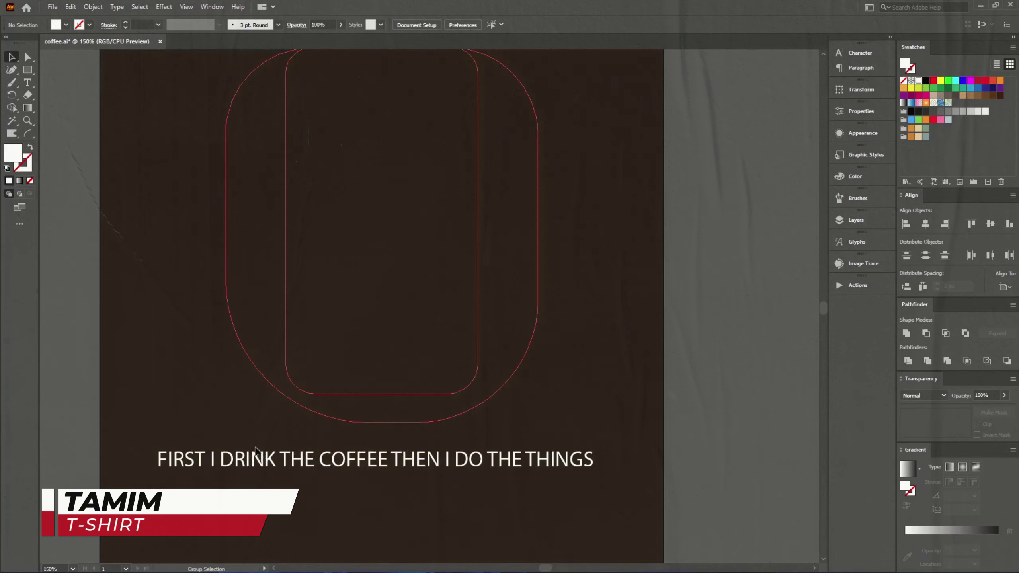
scroll(255, 450, "down", 1)
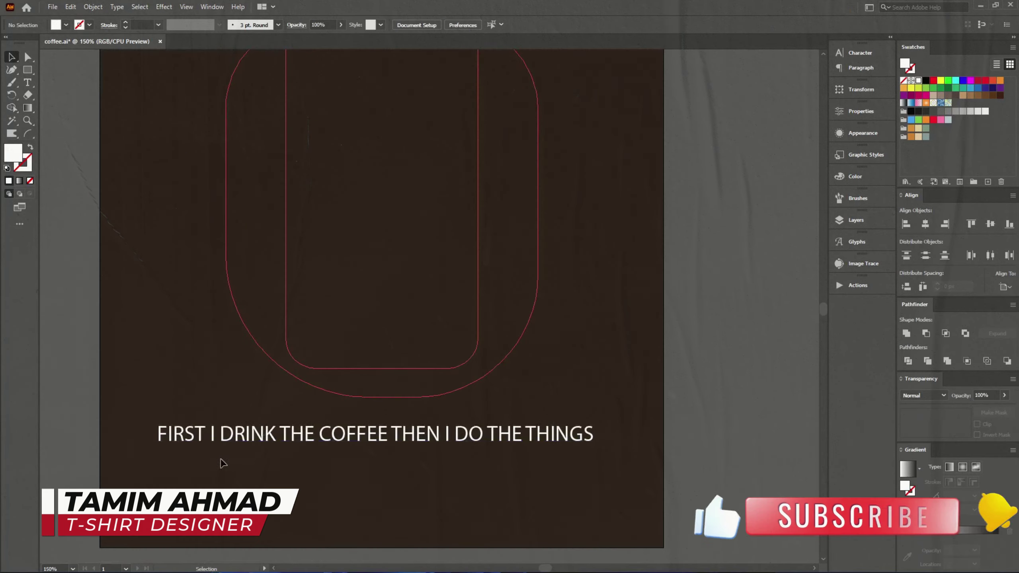
double_click(218, 433)
key("Return")
key("BackSpace")
key("Escape")
key("ctrl+plus")
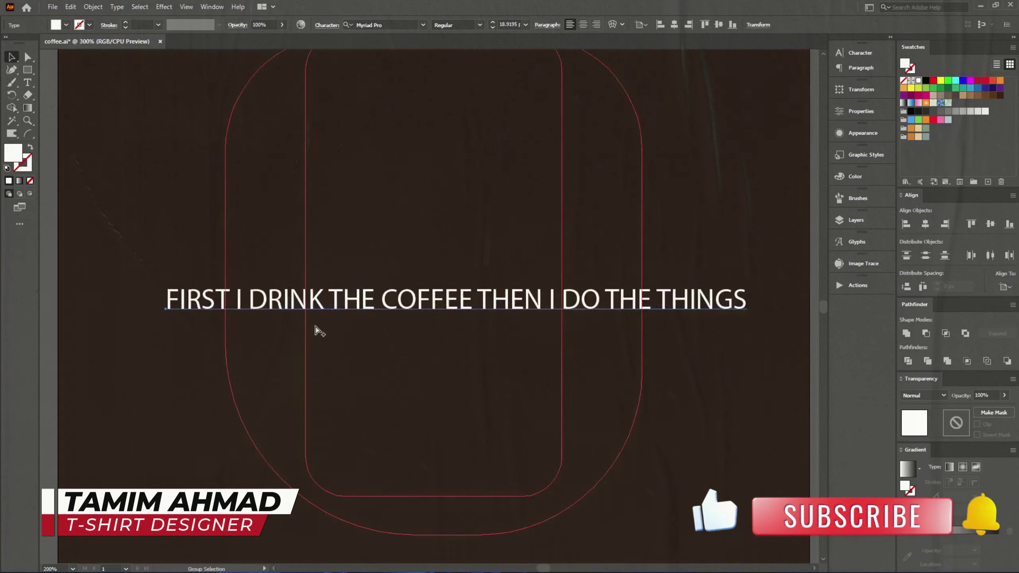
key("ctrl+plus")
Break the headline into seven lines after FIRST I, DRINK, THE, COFFEE, THEN I and DO
double_click(256, 223)
key("Return")
left_click(250, 273)
key("Return")
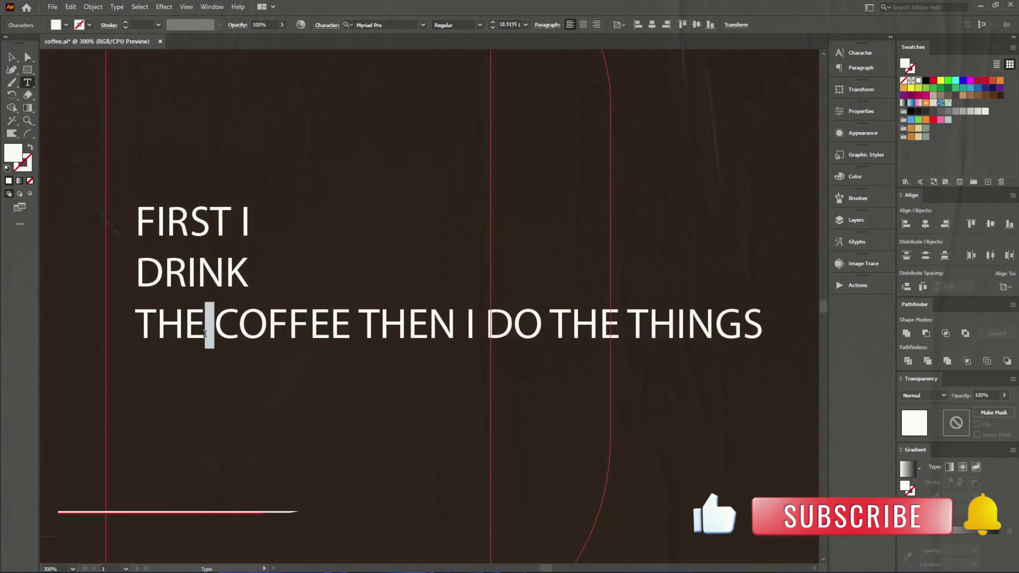
key("Return")
key("Return")
left_click(257, 425)
key("Return")
left_click(279, 477)
key("Return")
key("Escape")
key("ctrl+minus")
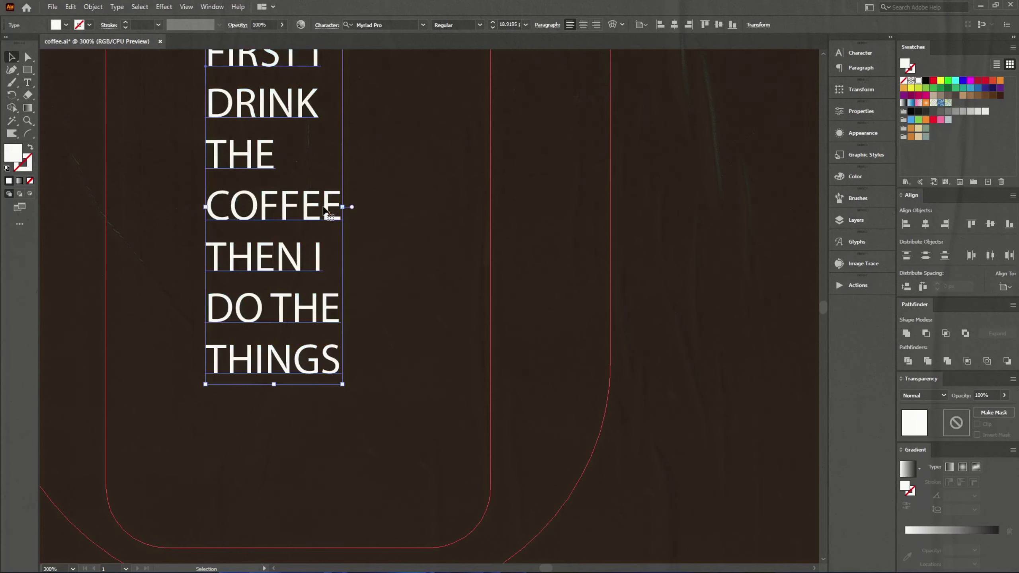
key("ctrl+minus")
Set the headline font to OPTIGorilla
left_click(860, 53)
left_click(734, 64)
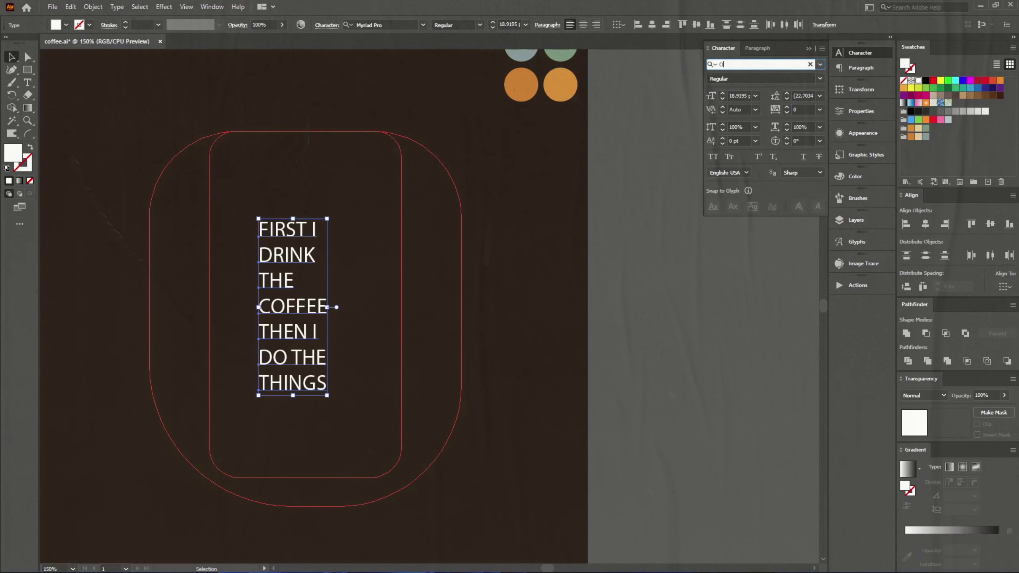
type("opti")
left_click(758, 125)
scroll(330, 391, "down", 3)
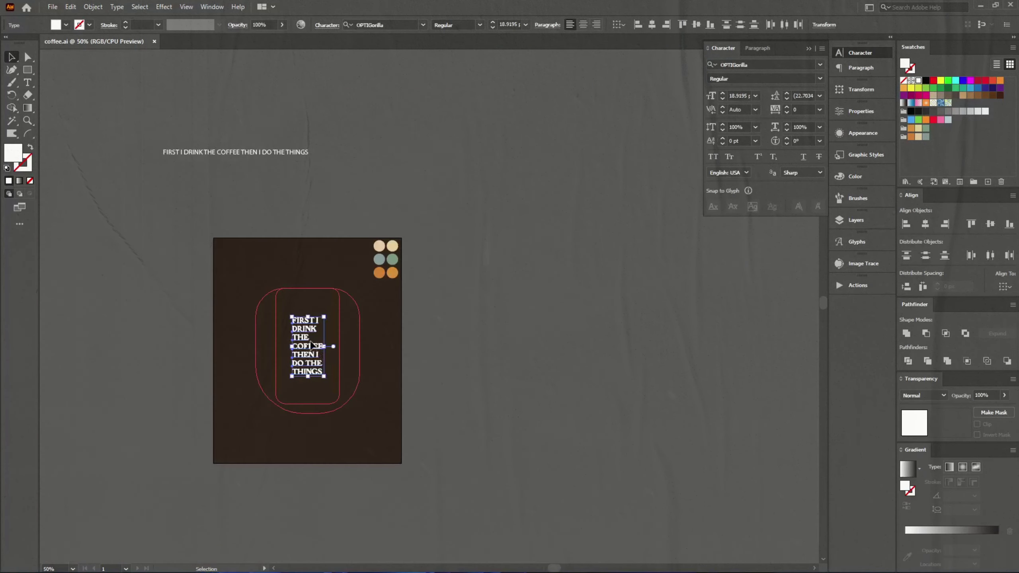
scroll(313, 328, "up", 3)
left_click(808, 48)
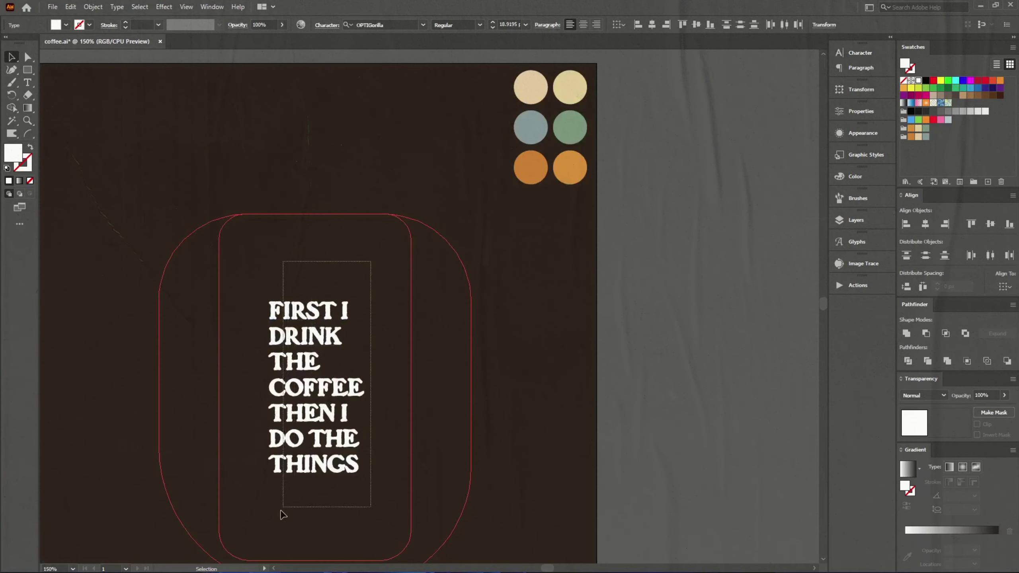
Move the headline right, place FIRST I atop the mug, and convert it to outlines
left_click_drag(305, 461, 565, 428)
left_click_drag(562, 277, 307, 244)
right_click(317, 243)
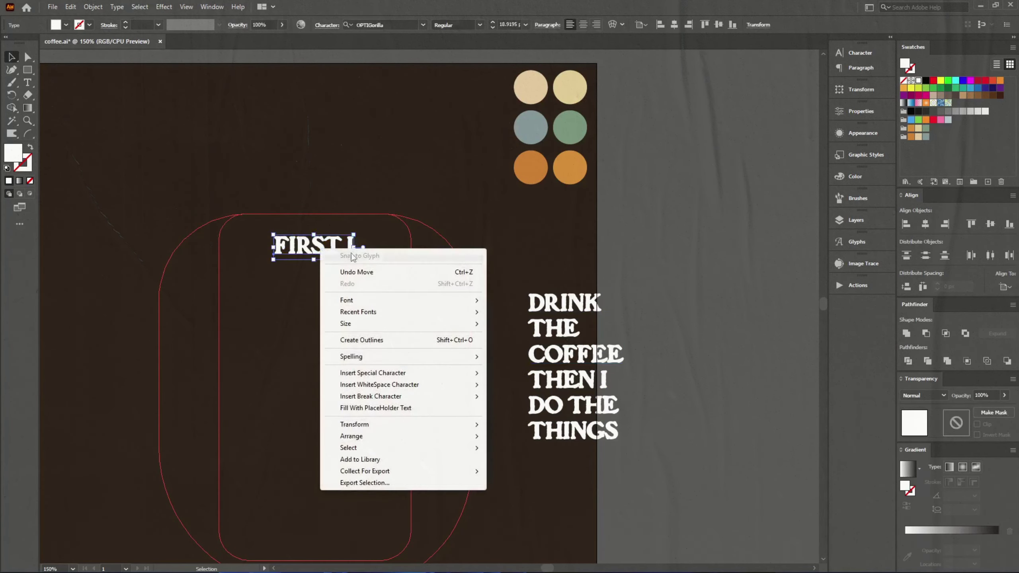
left_click(352, 339)
scroll(342, 295, "up", 2)
Paste an orange copy of FIRST I behind it, nudged right and down as a shadow
key("v")
key("ctrl+c")
key("ctrl+b")
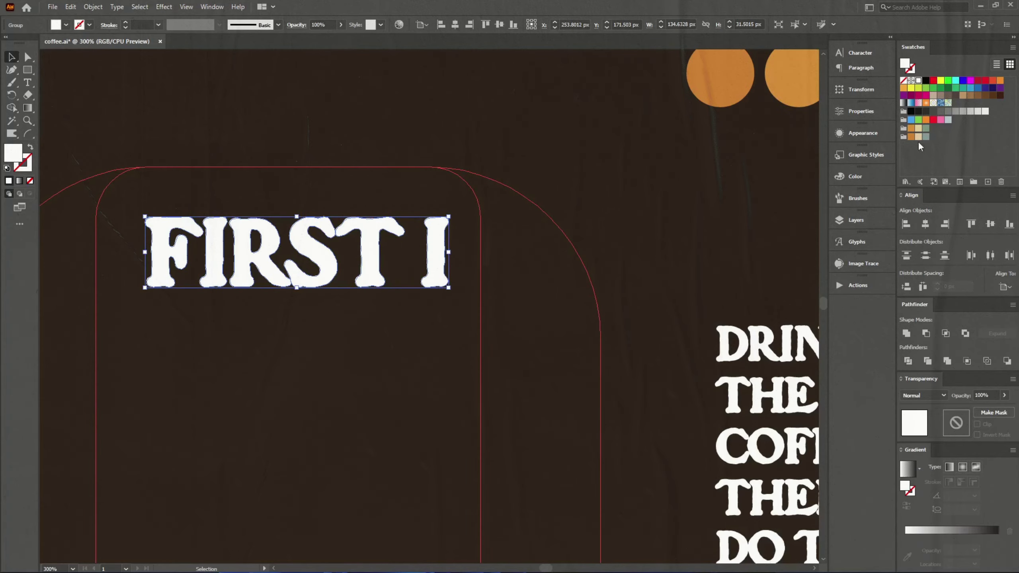
left_click(911, 137)
scroll(359, 363, "up", 3)
key("Right")
key("Down")
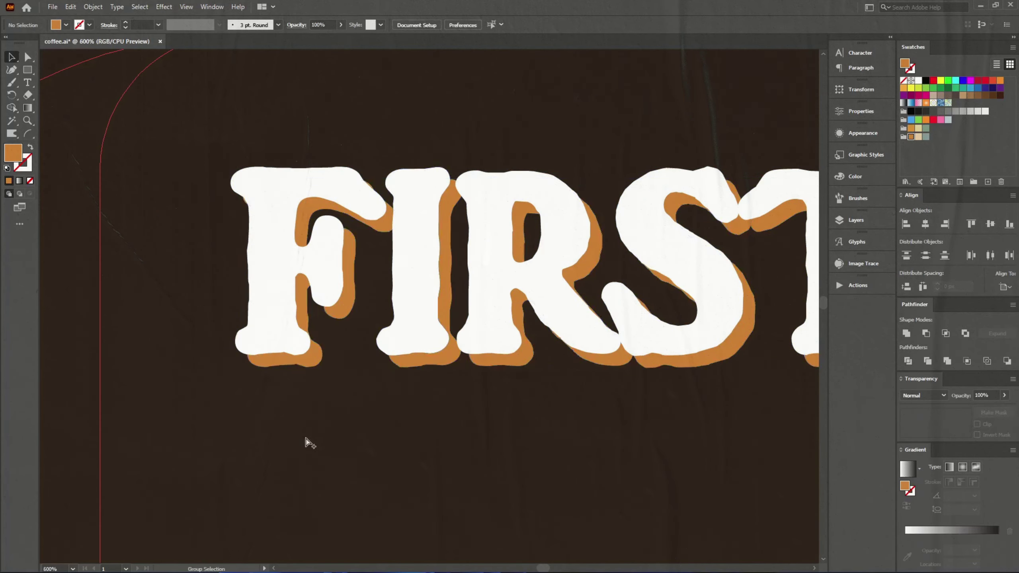
scroll(268, 296, "up", 1)
Add an offset path of 1 and mask FIRST I with it, realigning the orange shadow
key("ctrl+f")
double_click(598, 144)
type("1")
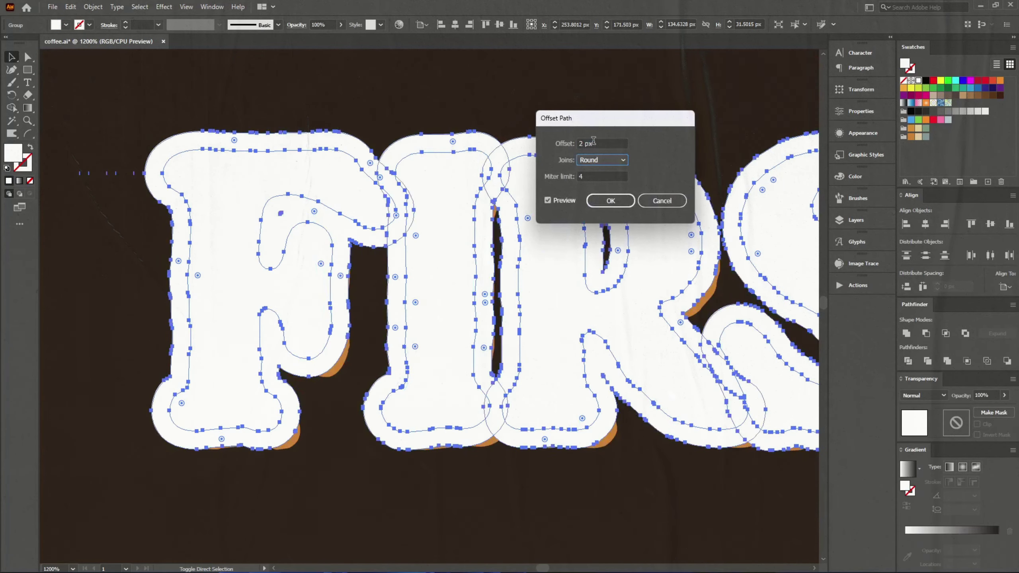
key("Return")
left_click(994, 413)
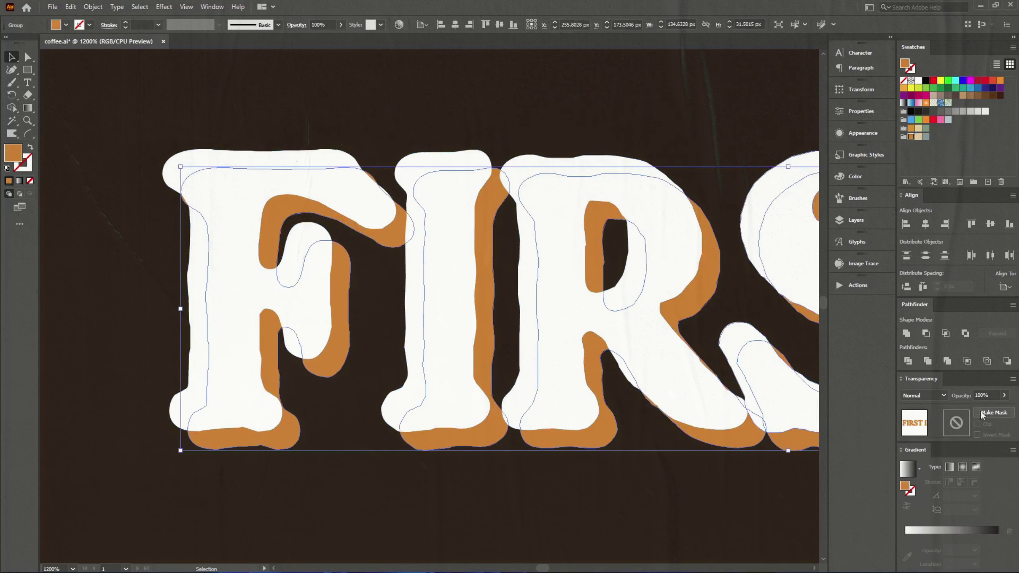
left_click(956, 423)
left_click(905, 421)
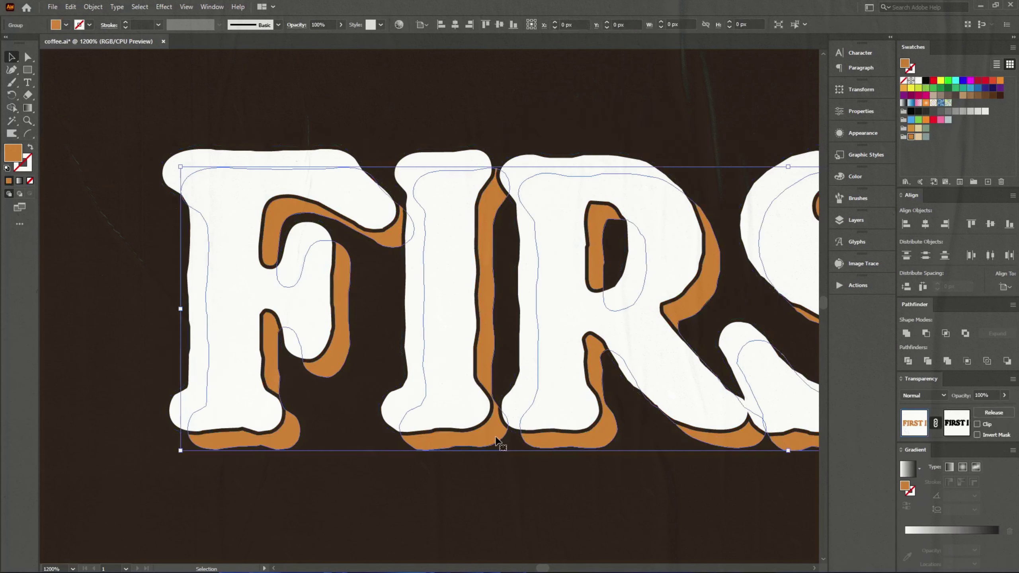
scroll(308, 478, "up", 1)
scroll(307, 477, "up", 1)
left_click_drag(309, 504, 306, 481)
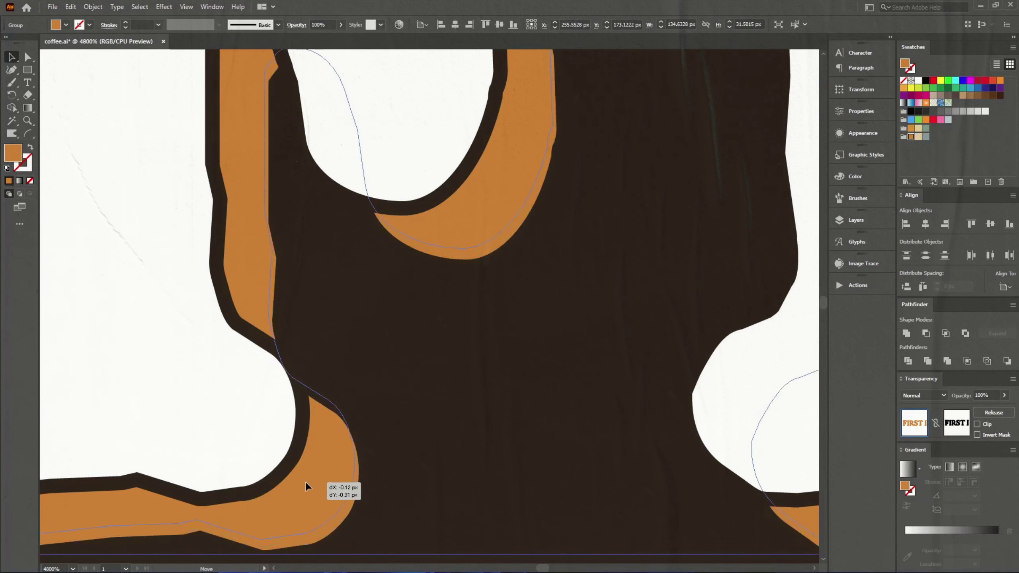
scroll(305, 481, "down", 2)
Warp the FIRST I group with an Arc effect using a slightly reduced bend
key("ctrl+shift+a")
scroll(269, 422, "down", 4)
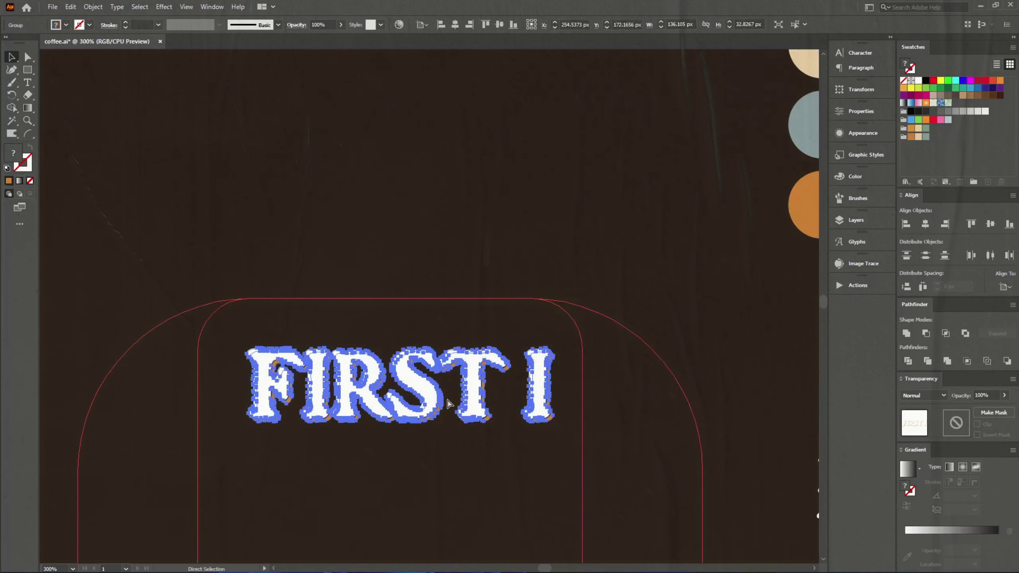
left_click(270, 417)
key("alt+shift+ctrl+w")
left_click_drag(700, 375, 688, 375)
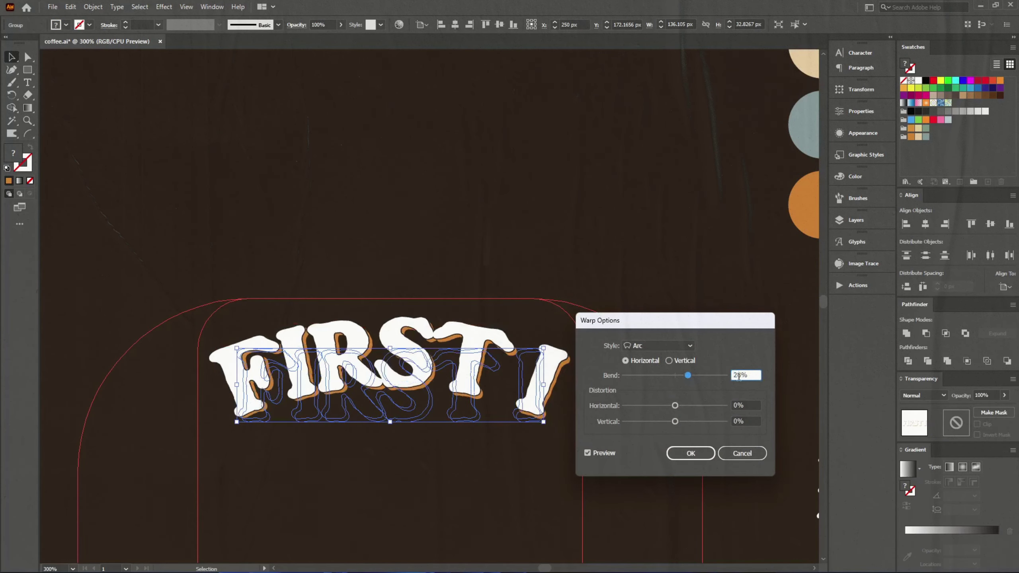
left_click(691, 453)
scroll(557, 382, "up", 2)
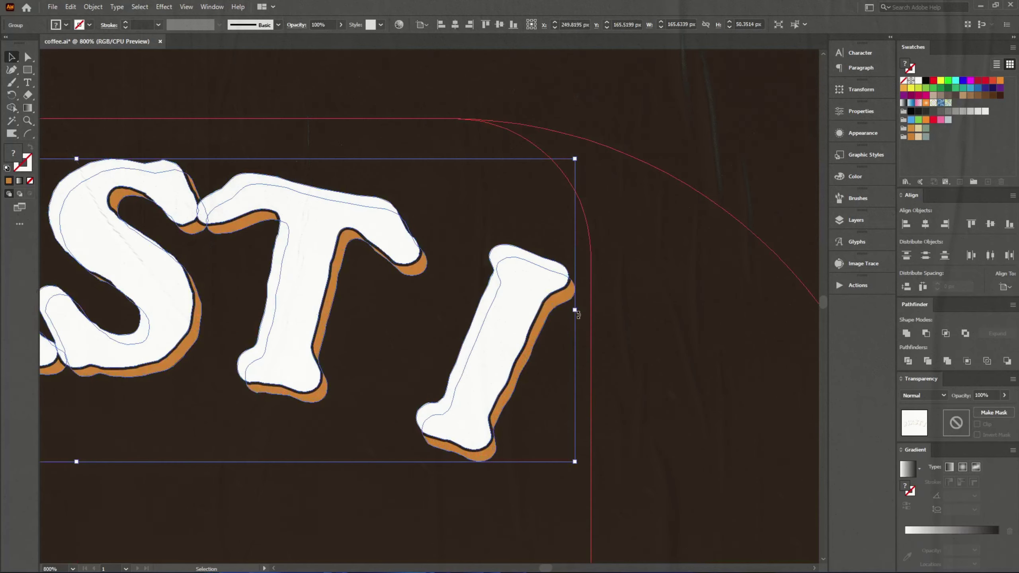
scroll(693, 319, "down", 1)
Select DRINK and enlarge it to roughly twice its size
left_click(409, 391)
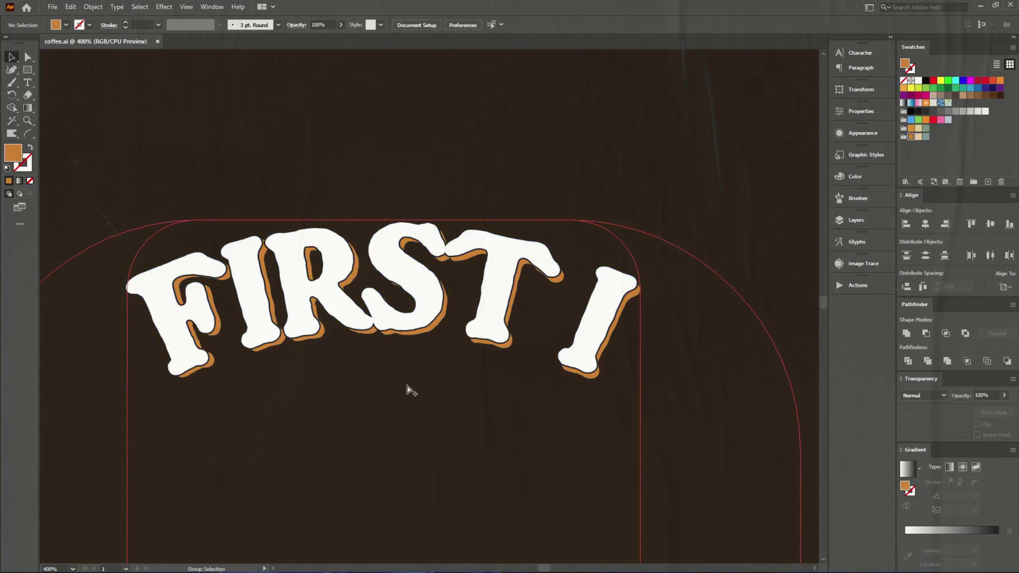
scroll(409, 391, "down", 2)
left_click(398, 421)
scroll(341, 406, "up", 1)
scroll(401, 397, "up", 1)
left_click_drag(447, 394, 582, 391)
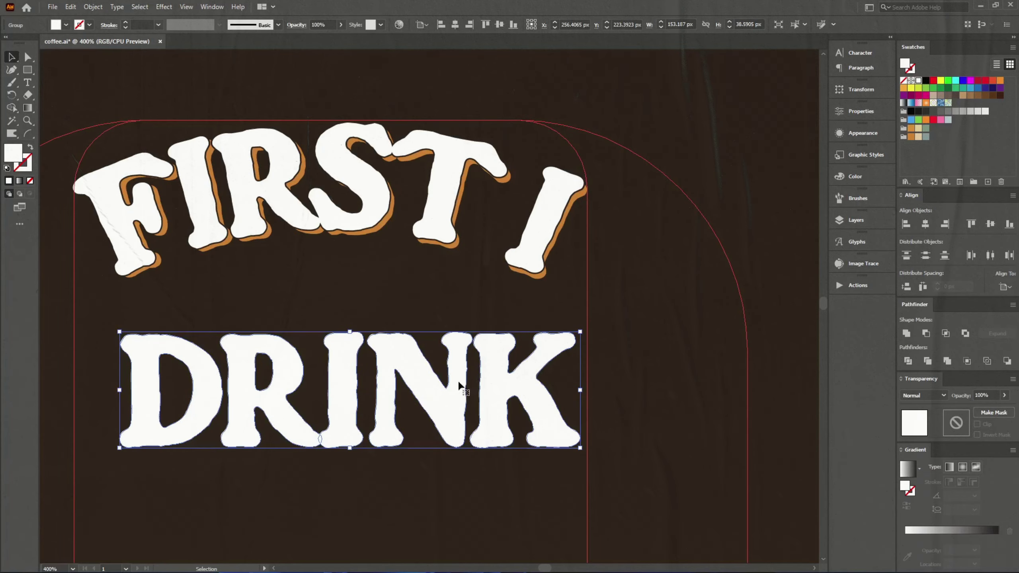
key("a")
scroll(391, 438, "up", 2)
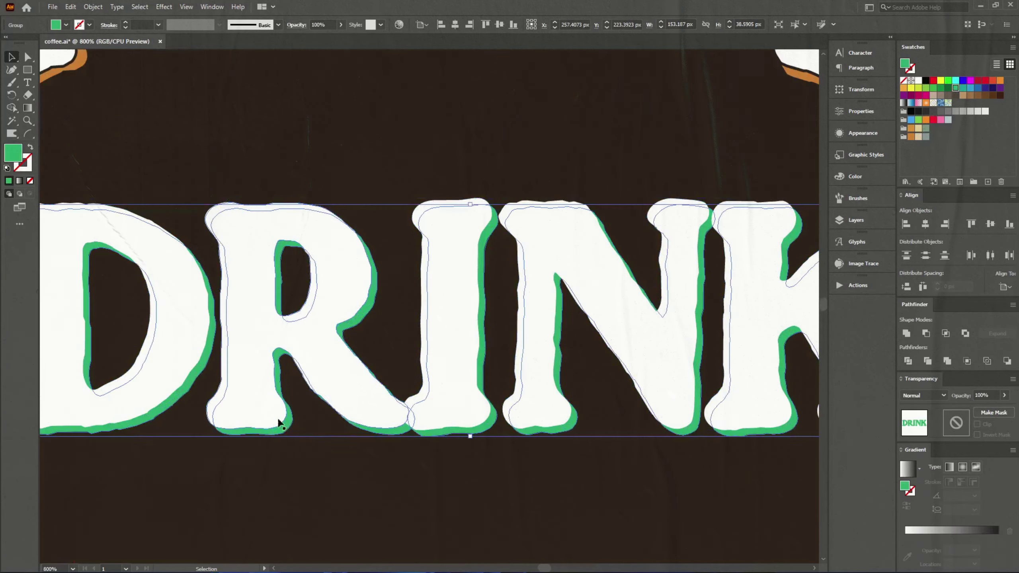
scroll(279, 416, "up", 2)
scroll(219, 337, "down", 2)
scroll(341, 398, "down", 1)
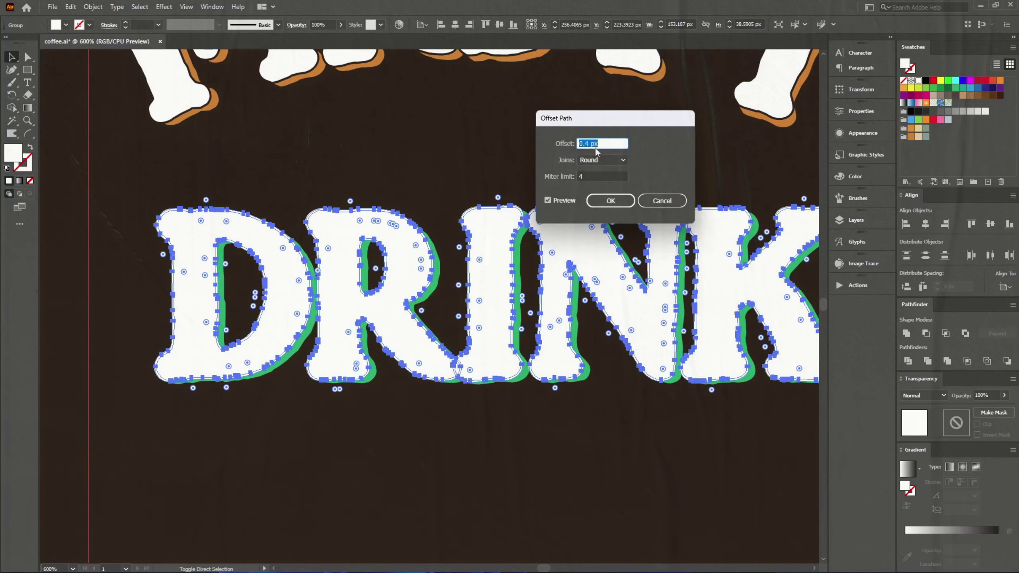
Warp DRINK with an arc bend of 10 and raise its bottom to shorten it
left_click(426, 299)
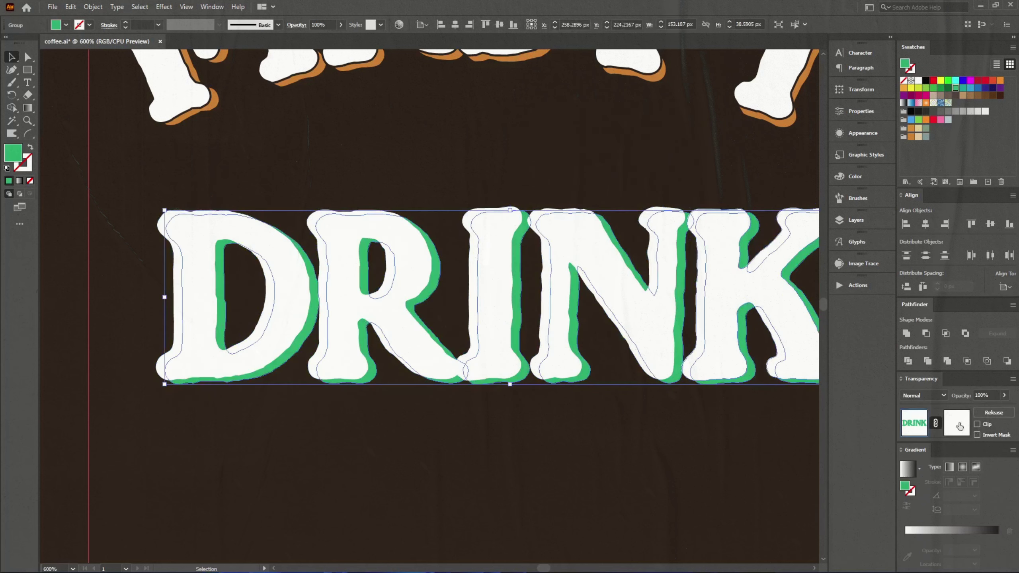
type("10")
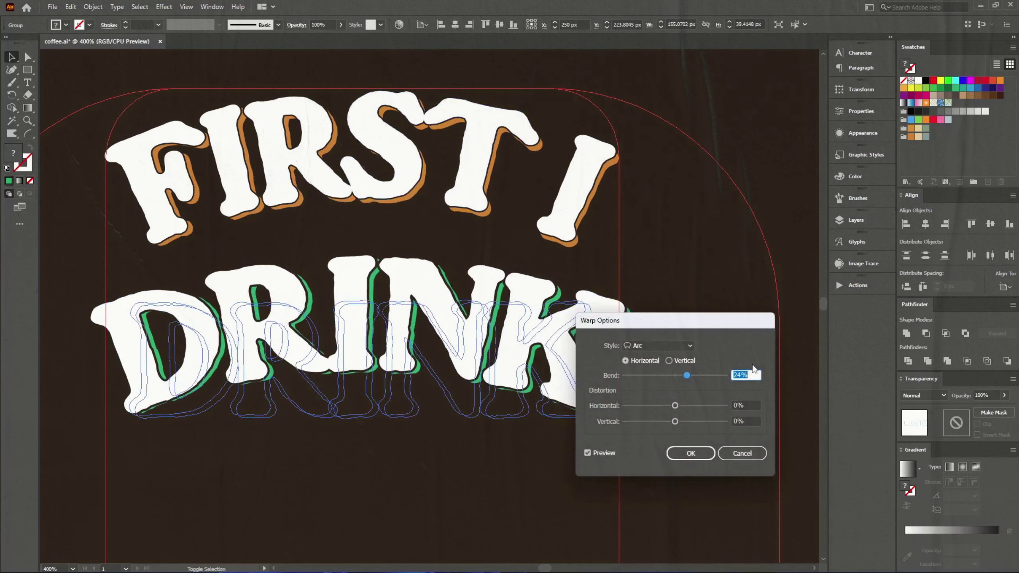
key("Return")
left_click_drag(360, 420, 397, 397)
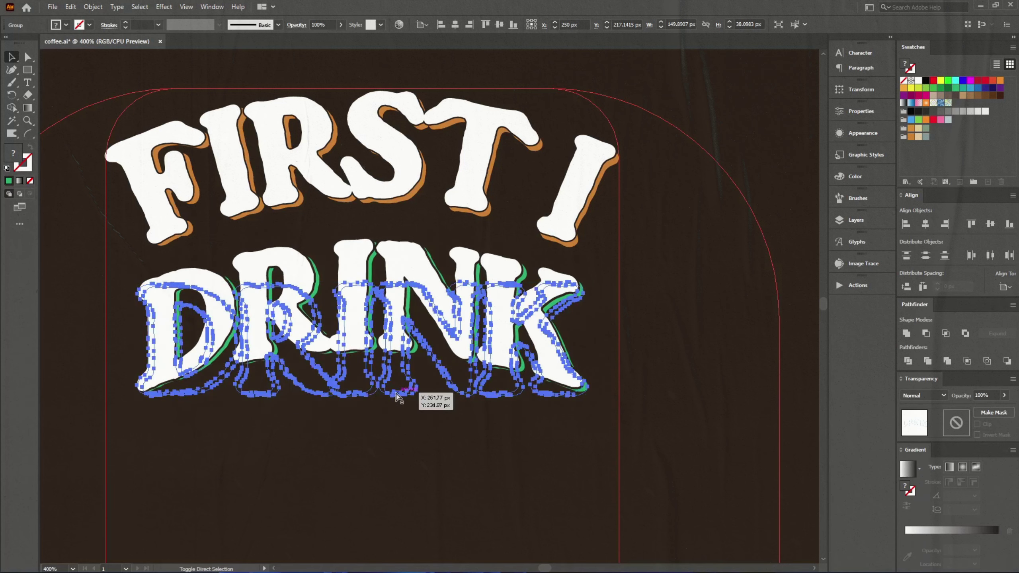
scroll(448, 392, "down", 3)
left_click(542, 387)
Paste COFFEE, stretch it wider, and fill it orange
scroll(542, 386, "up", 2)
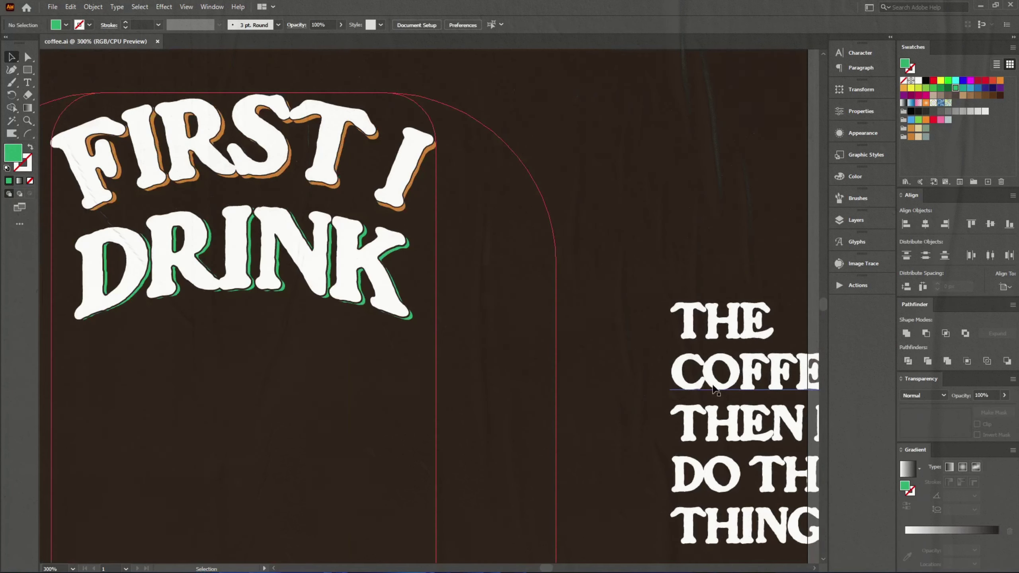
key("ctrl+v")
right_click(211, 416)
scroll(281, 391, "up", 2)
left_click_drag(489, 333, 716, 334)
scroll(280, 401, "up", 2)
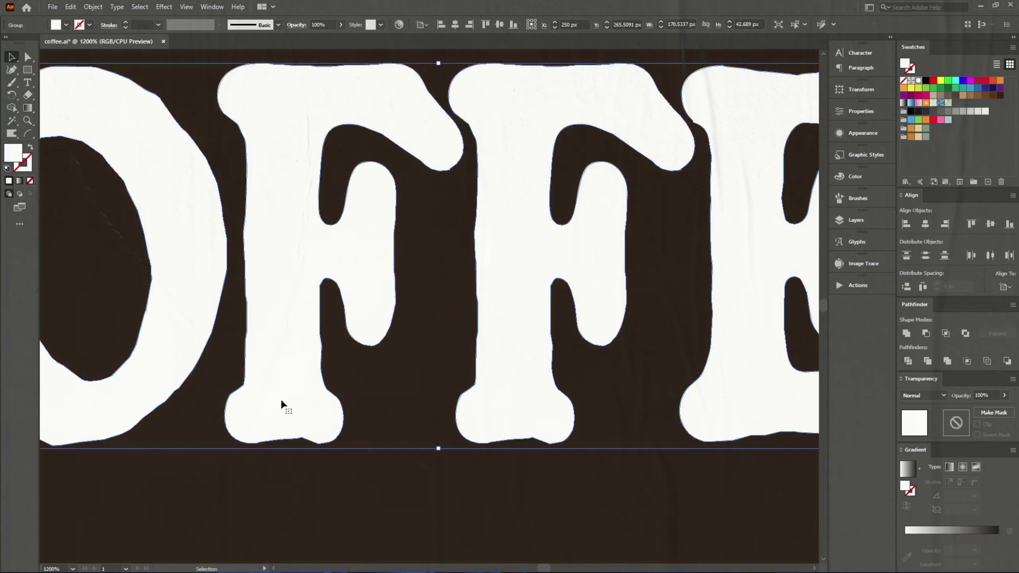
left_click(910, 128)
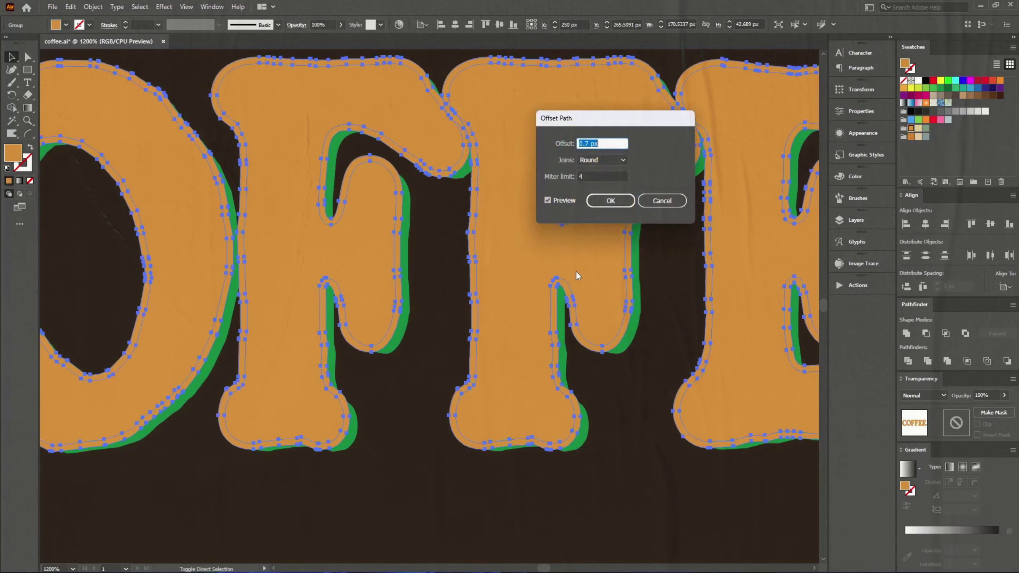
Mask COFFEE's green shadow to a thin edge and apply an Arc Lower warp
left_click(983, 413)
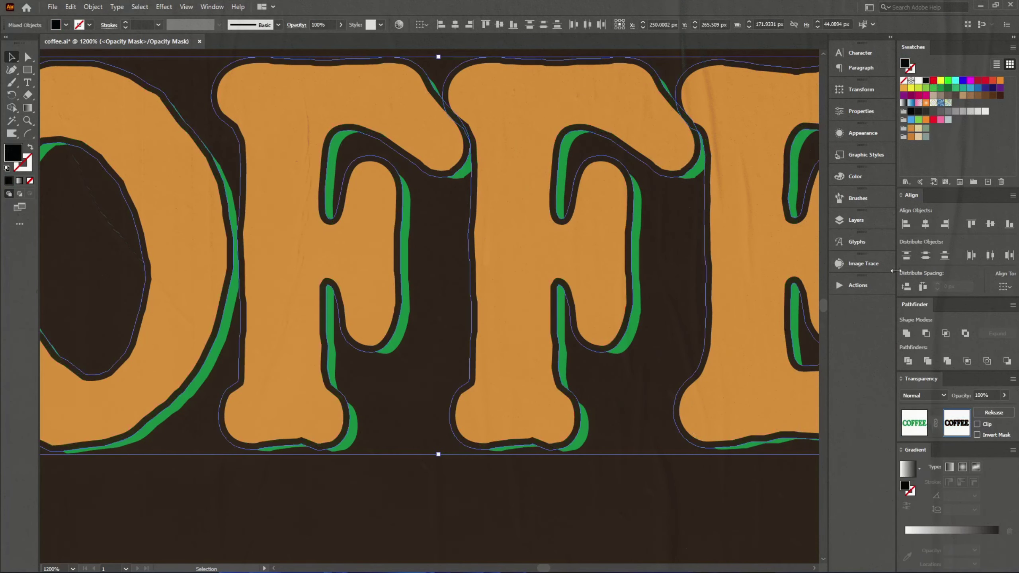
left_click(384, 403)
key("ctrl+s")
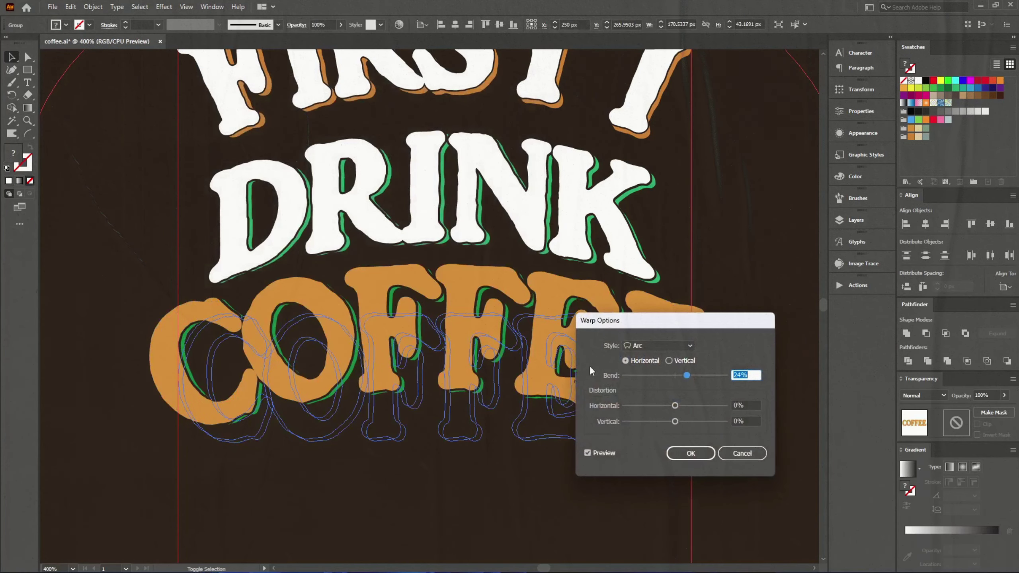
left_click(646, 398)
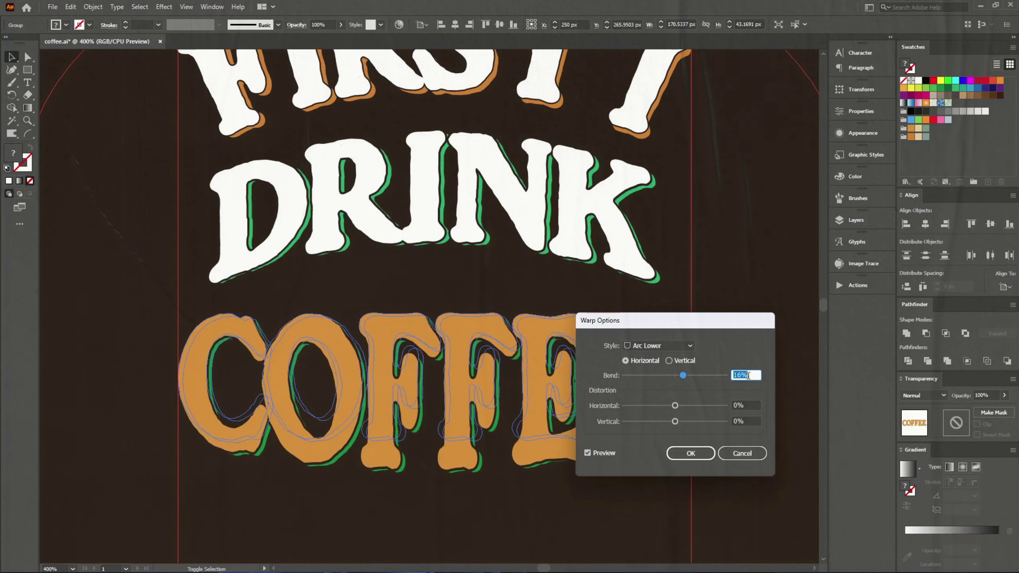
key("Return")
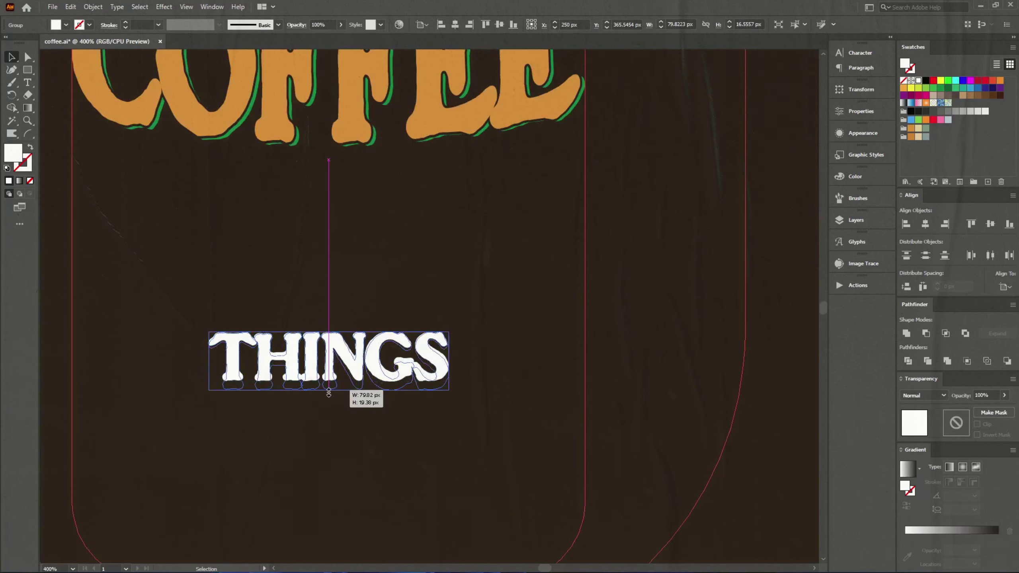
Scale THINGS to about twice its size and apply an Arc Lower warp
left_click_drag(450, 357, 567, 353)
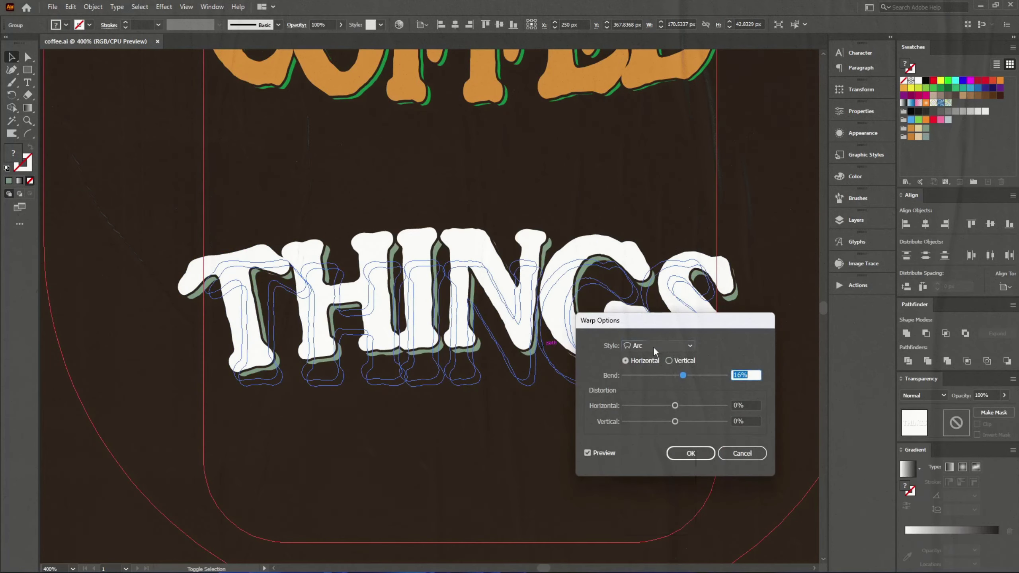
left_click(658, 345)
left_click(650, 363)
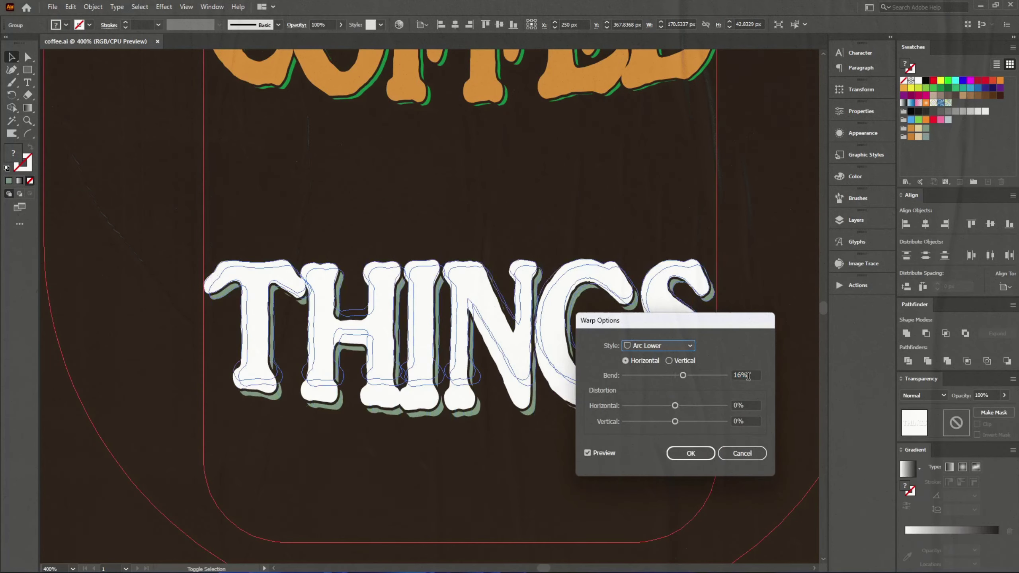
left_click(691, 452)
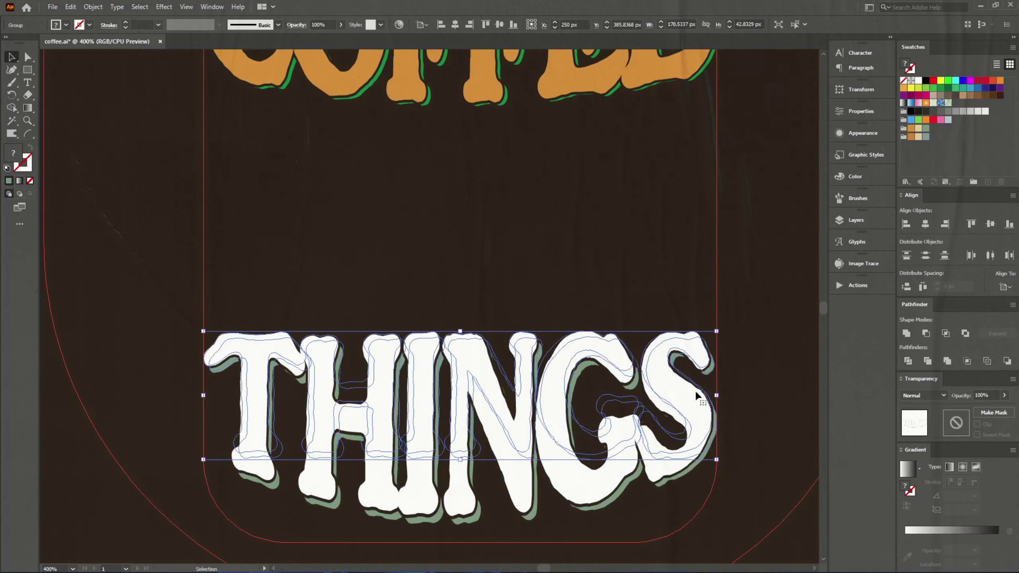
scroll(730, 319, "down", 2)
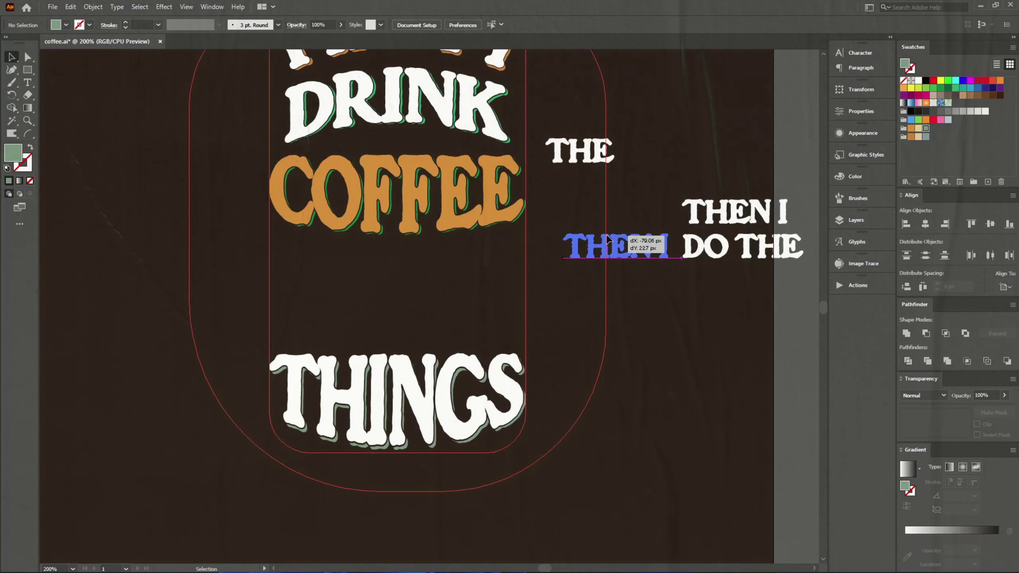
Split THE off THEN I DO, move THEN I DO under COFFEE, and group the THE words
key("BackSpace")
key("BackSpace")
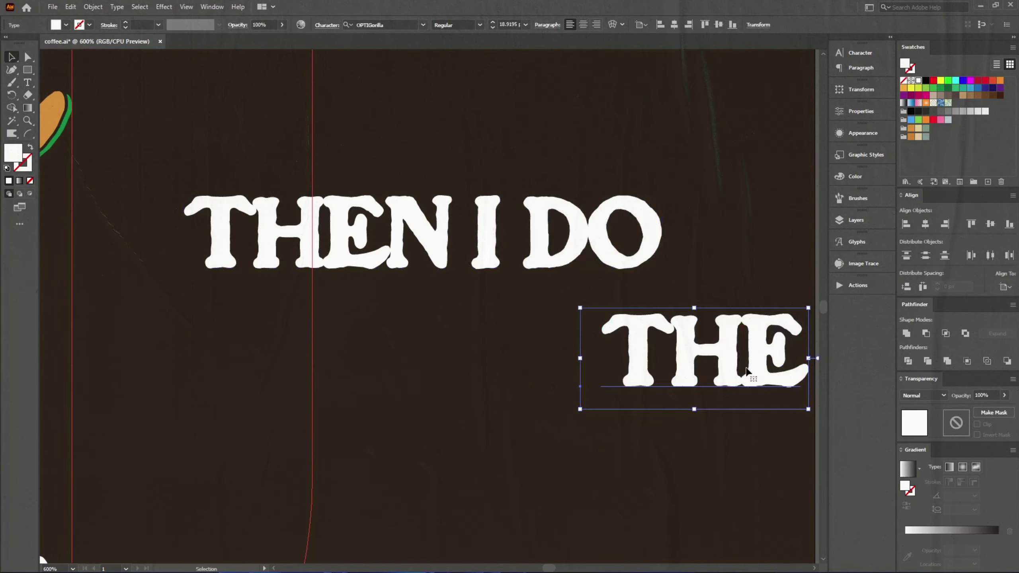
right_click(413, 273)
left_click_drag(438, 278, 440, 242)
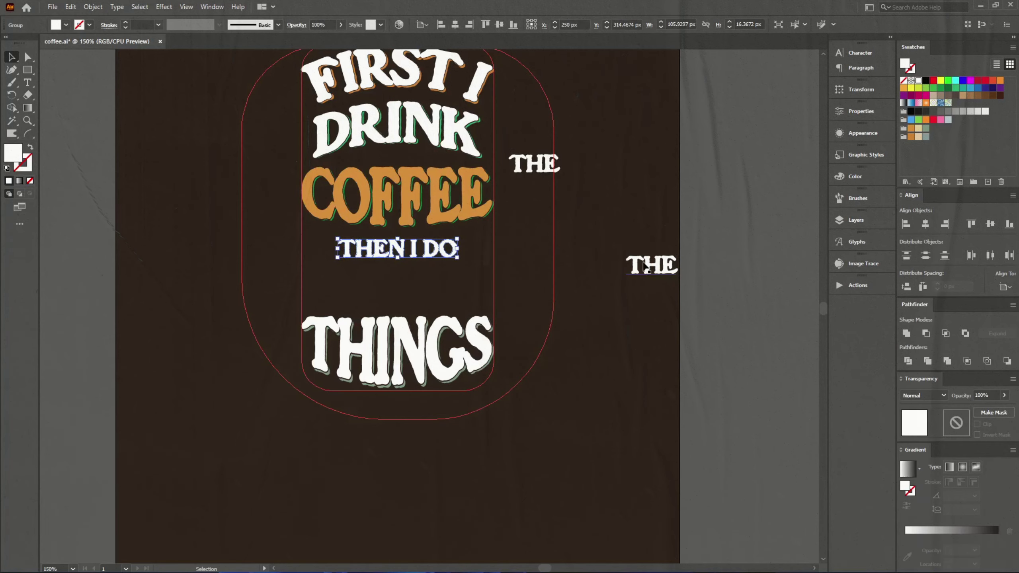
left_click_drag(652, 265, 565, 246)
left_click(534, 163, "shift")
right_click(524, 157)
left_click(569, 222)
key("ctrl+plus")
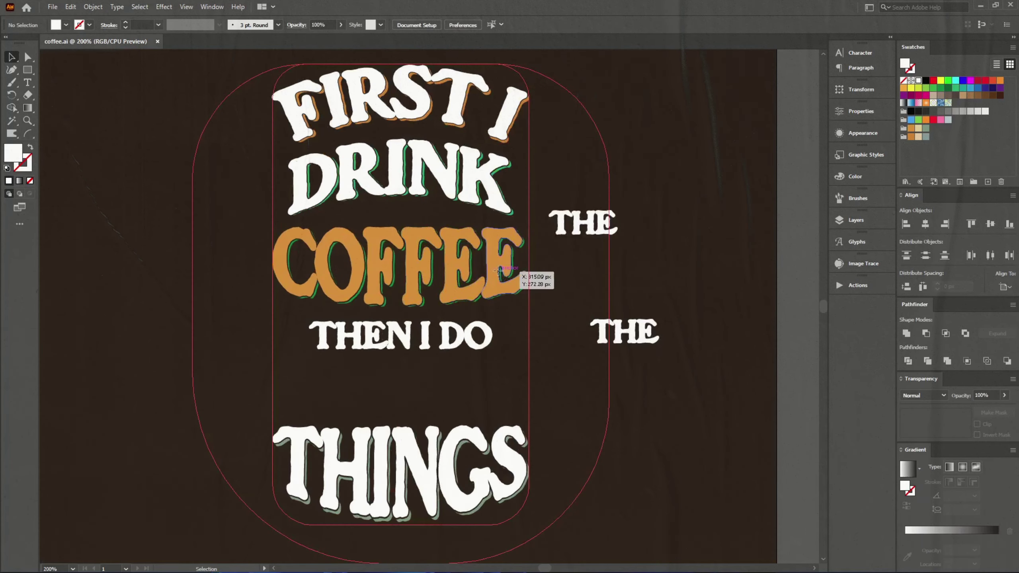
Enlarge THINGS and respace COFFEE, THEN I DO, THE and THINGS down the stack
left_click(533, 277)
left_click(519, 462)
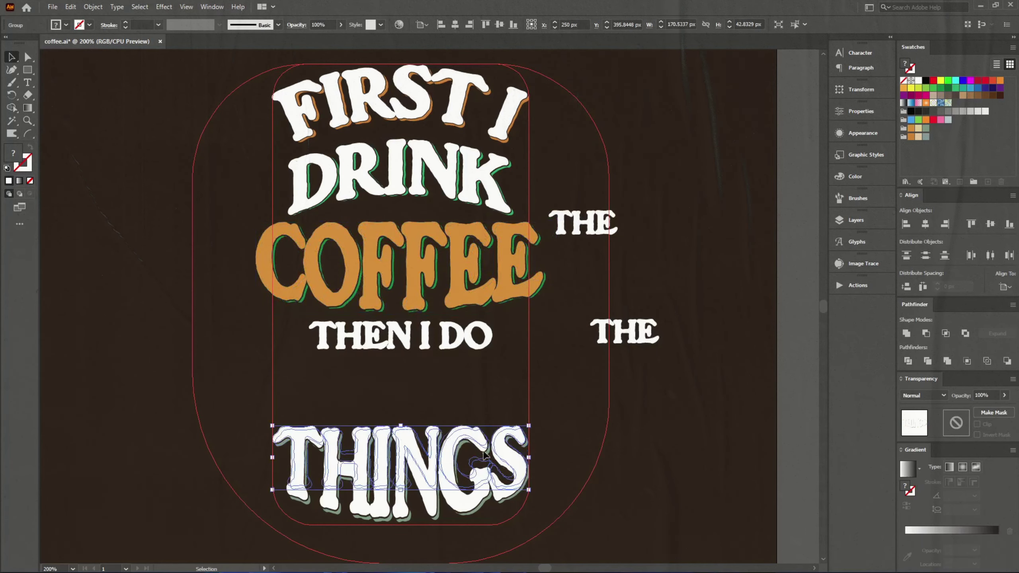
left_click_drag(532, 474, 546, 457)
mouse_move(623, 331)
left_mouse_down()
mouse_move(401, 383)
mouse_move(403, 347)
left_mouse_up()
key("ctrl+plus")
left_click_drag(401, 441, 401, 417)
left_click(632, 338)
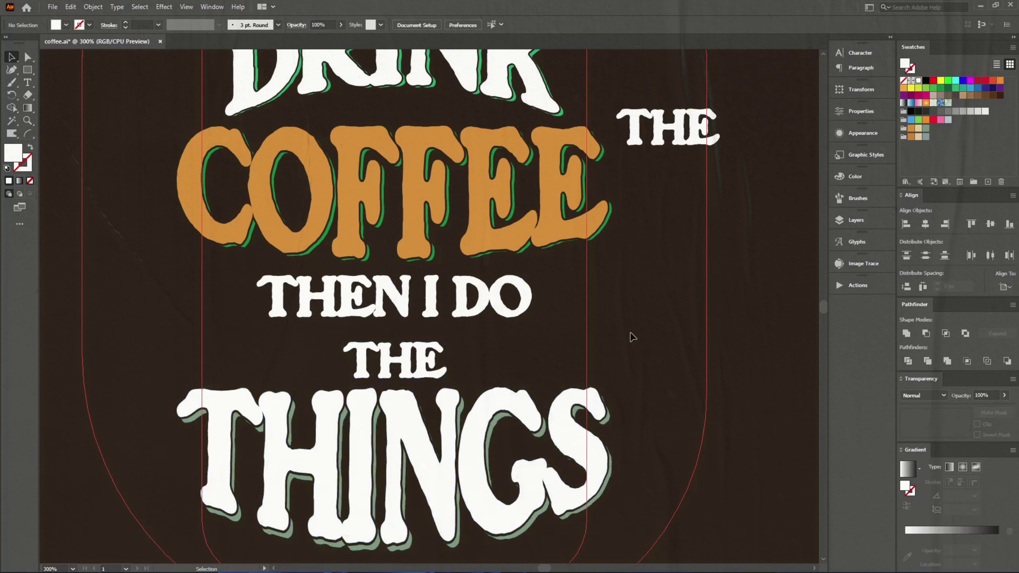
left_click_drag(395, 361, 395, 364)
left_click_drag(395, 297, 395, 314)
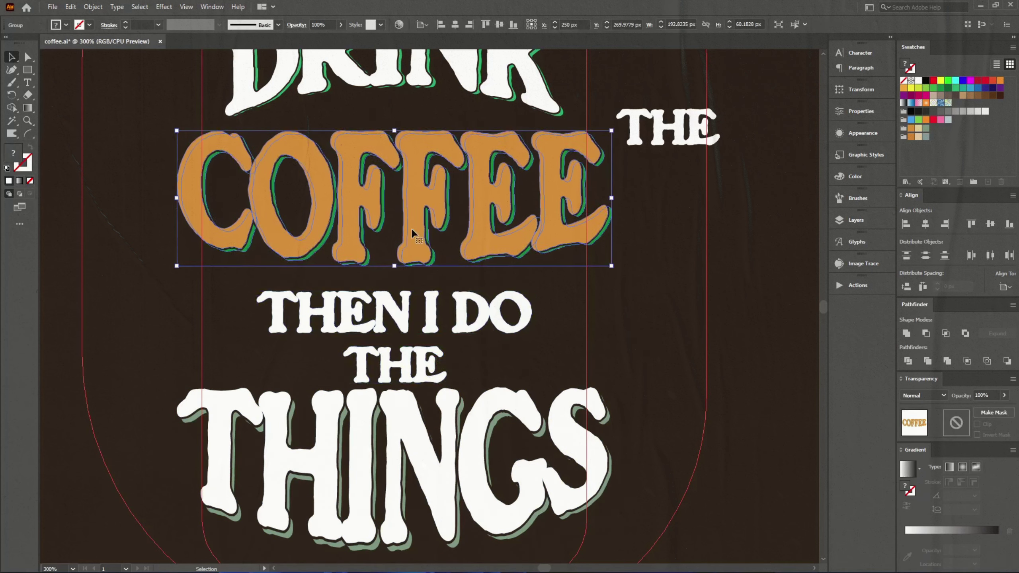
left_click_drag(411, 228, 410, 244)
Place the other THE under DRINK, select all the lettering, and show the rulers
left_click_drag(634, 138, 375, 110)
key("ctrl+minus")
key("ctrl+minus")
key("ctrl+a")
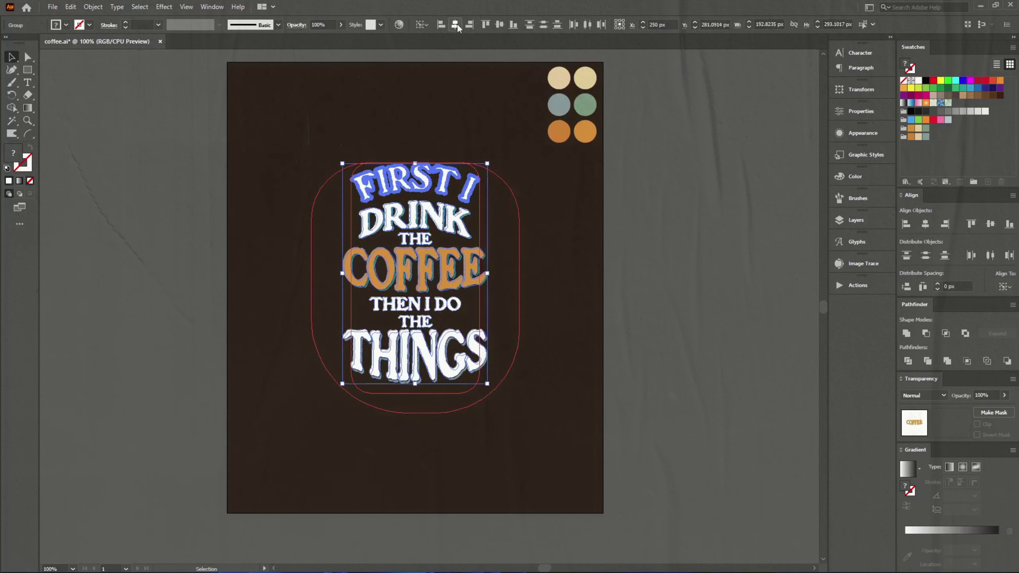
right_click(89, 184)
key("Escape")
Add a locked vertical guide through the lettering centre and save the document
left_click_drag(42, 281, 354, 281)
right_click(404, 77)
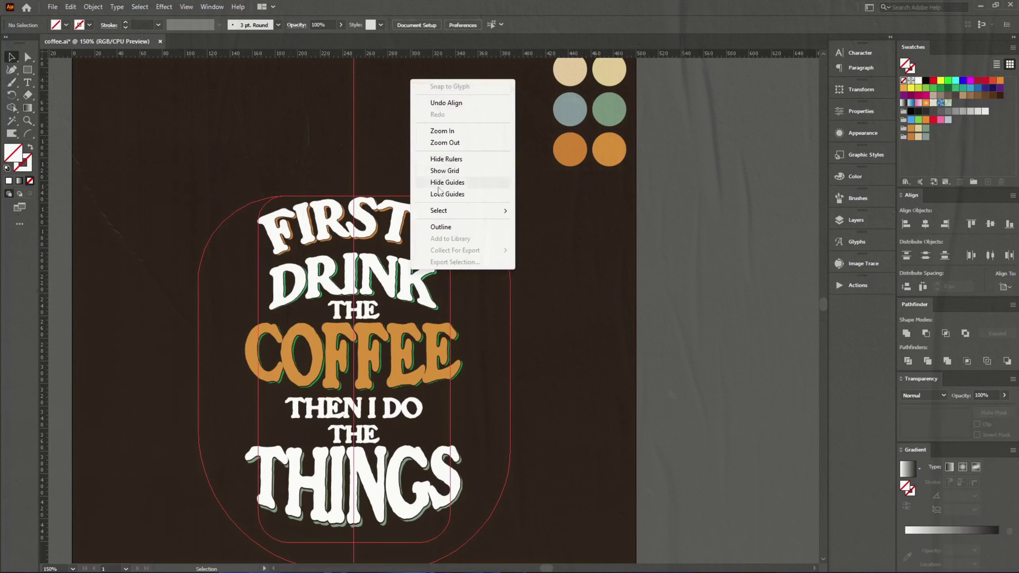
left_click(425, 129)
key("b")
key("Return")
key("Escape")
key("ctrl+s")
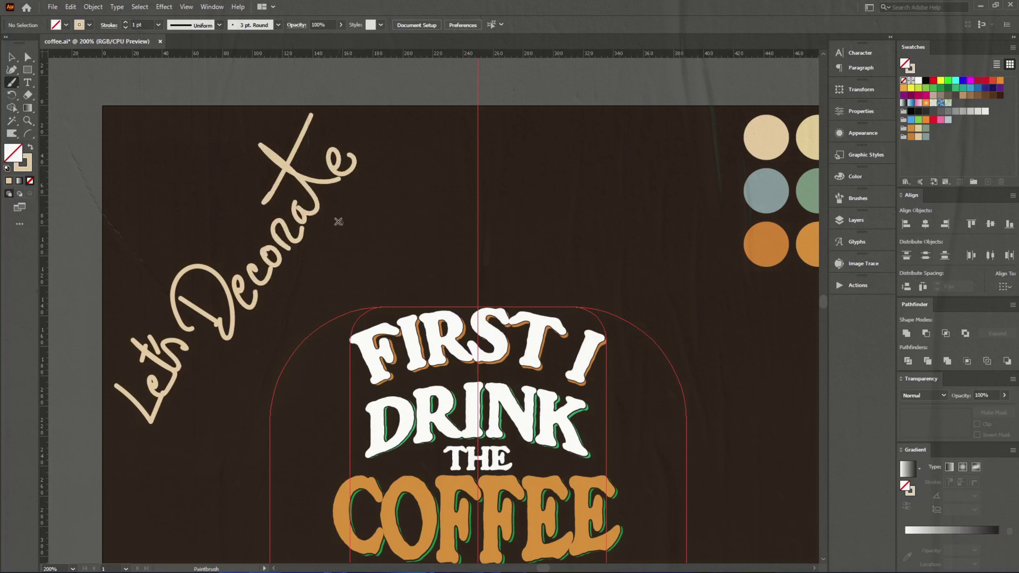
Draw a beige, strokeless ellipse on an empty area and make it thinner and shorter
key("l")
key("shift+x")
left_click_drag(637, 386, 468, 329)
left_click_drag(522, 346, 521, 347)
key("v")
scroll(519, 348, "up", 10)
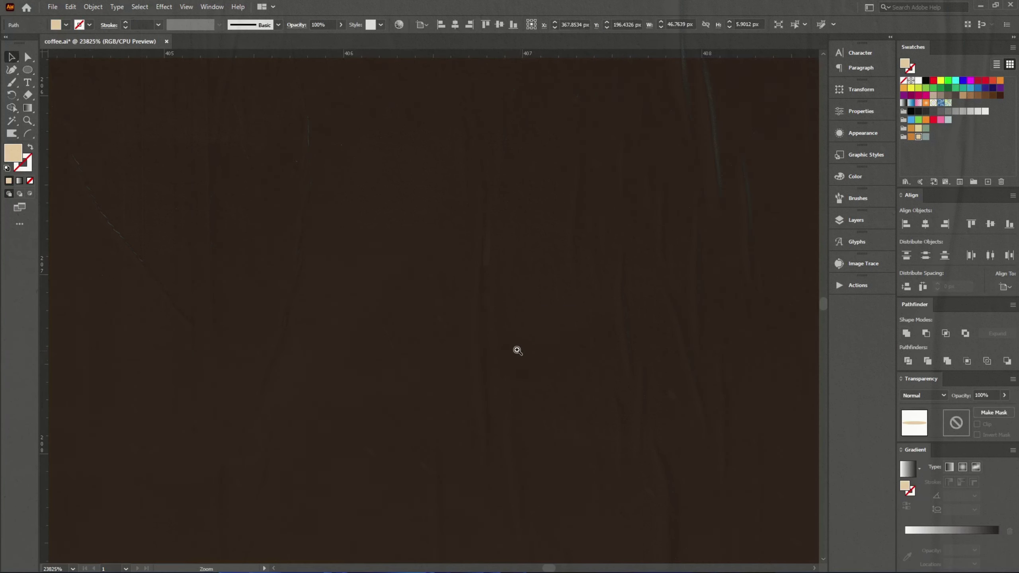
key("ctrl+0")
scroll(564, 228, "up", 6)
left_click_drag(484, 265, 420, 266)
Sharpen the ellipse's side anchors into a pointed lens and save it as an Art Brush
key("a")
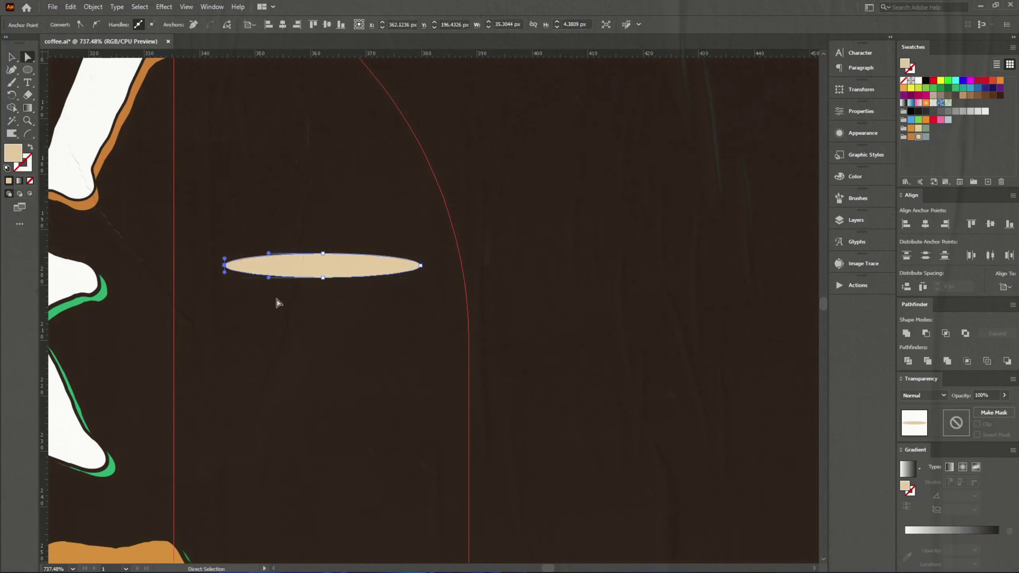
left_click(80, 25)
key("v")
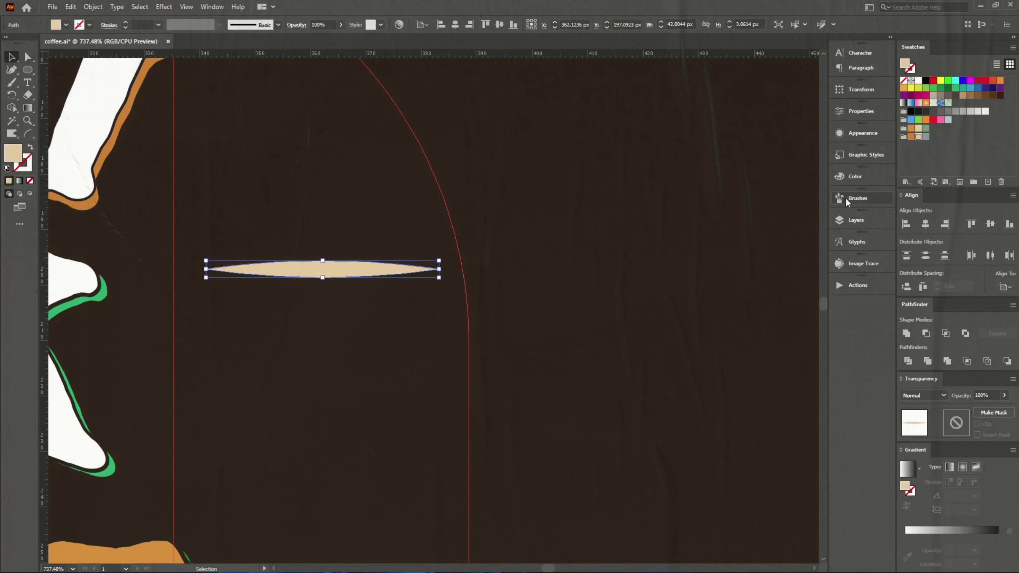
left_click(847, 202)
left_click(797, 525)
left_click(479, 367)
left_click(587, 430)
Reshape the small circle into a thin teardrop by editing one anchor's curve handles
key("a")
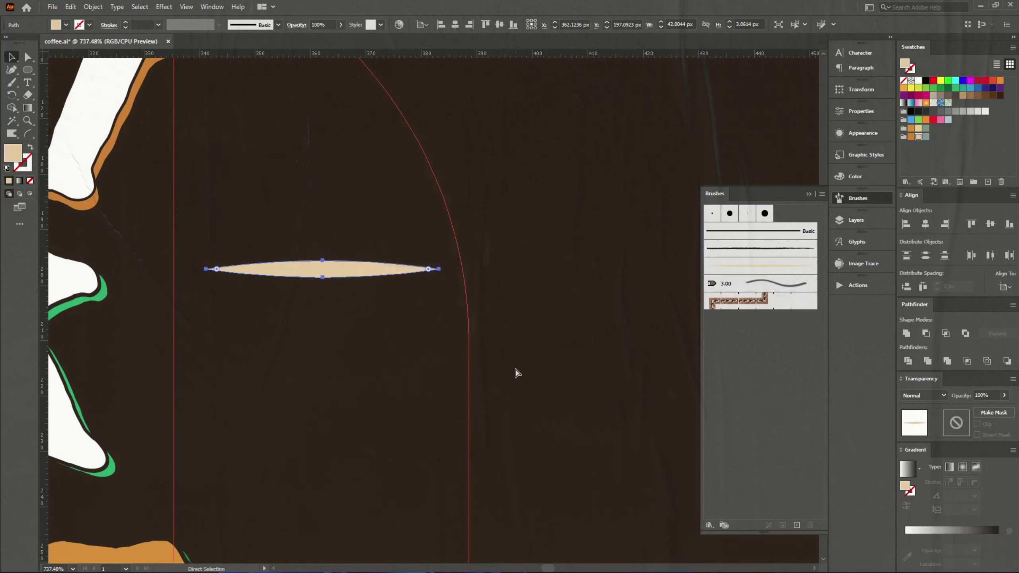
scroll(481, 361, "down", 2)
scroll(334, 273, "up", 2)
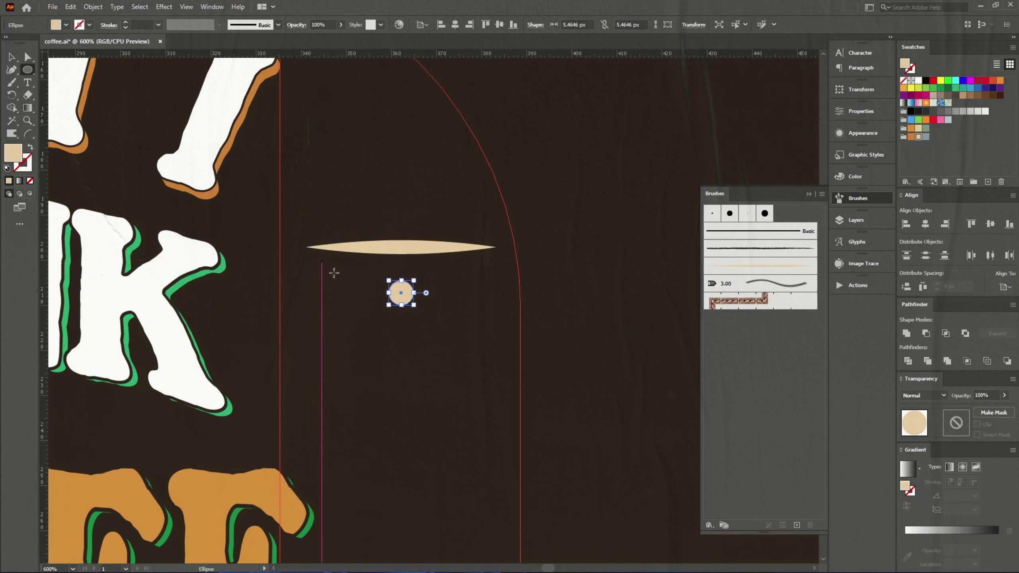
key("a")
left_click(388, 296)
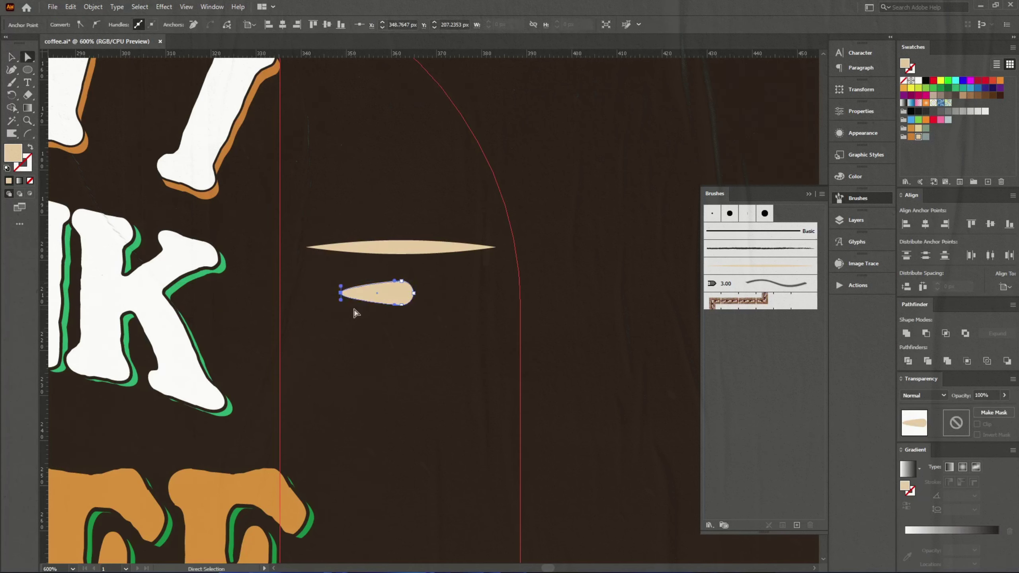
key("s")
scroll(375, 296, "up", 5)
mouse_move(125, 200)
left_mouse_down()
mouse_move(135, 210)
mouse_move(125, 217)
left_mouse_up()
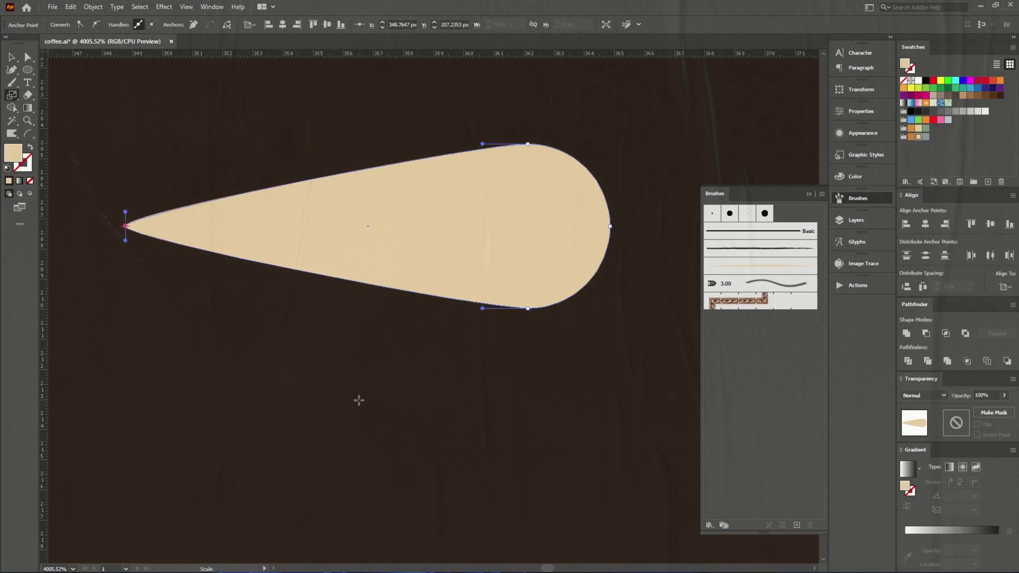
scroll(357, 400, "down", 3)
scroll(387, 362, "down", 3)
key("v")
left_click_drag(412, 295, 725, 348)
Sharpen the teardrop's point and save it as an Art Brush with a chosen stretch method
key("a")
left_click(360, 314)
key("v")
left_click(469, 318)
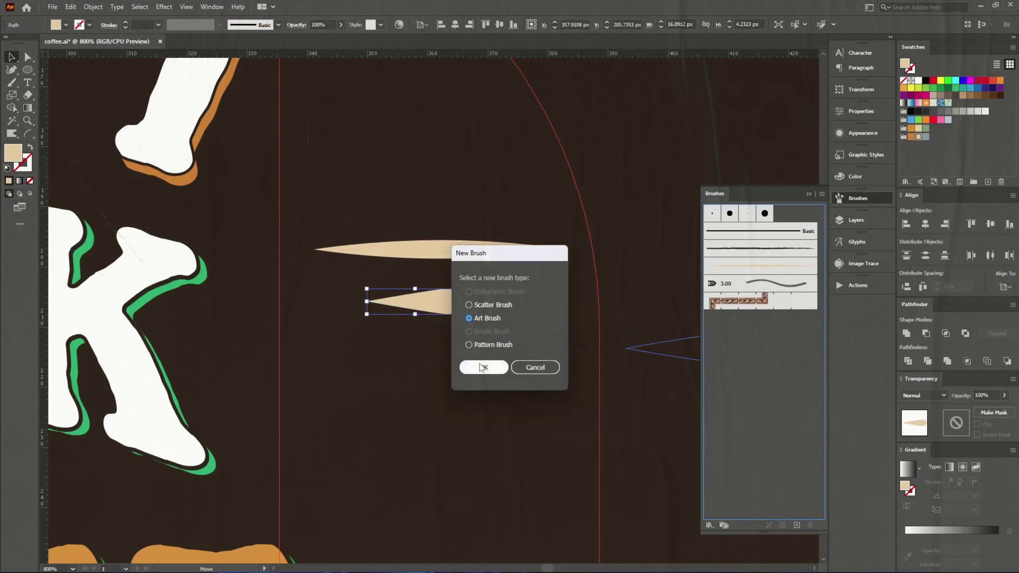
left_click(482, 367)
left_click(604, 326)
left_click(638, 433)
Make the teardrop narrower and save it as another Art Brush
left_click_drag(464, 304, 754, 281)
left_click(478, 364)
left_click(585, 373)
left_click(601, 428)
scroll(373, 269, "down", 4)
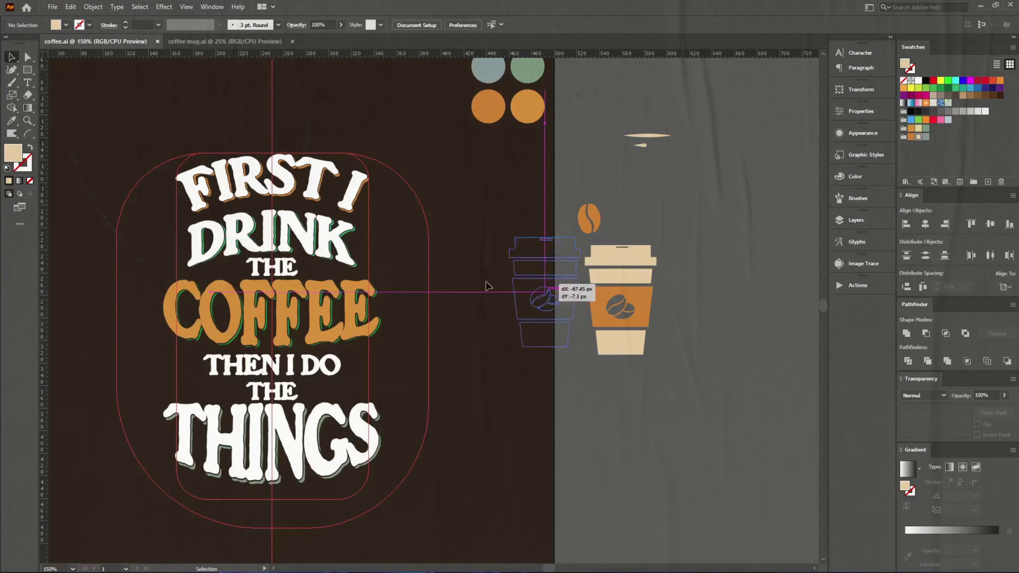
Tilt the coffee cup, move it beside FIRST I, and shrink it to fit
left_click_drag(349, 168, 373, 168)
left_click_drag(491, 161, 479, 180)
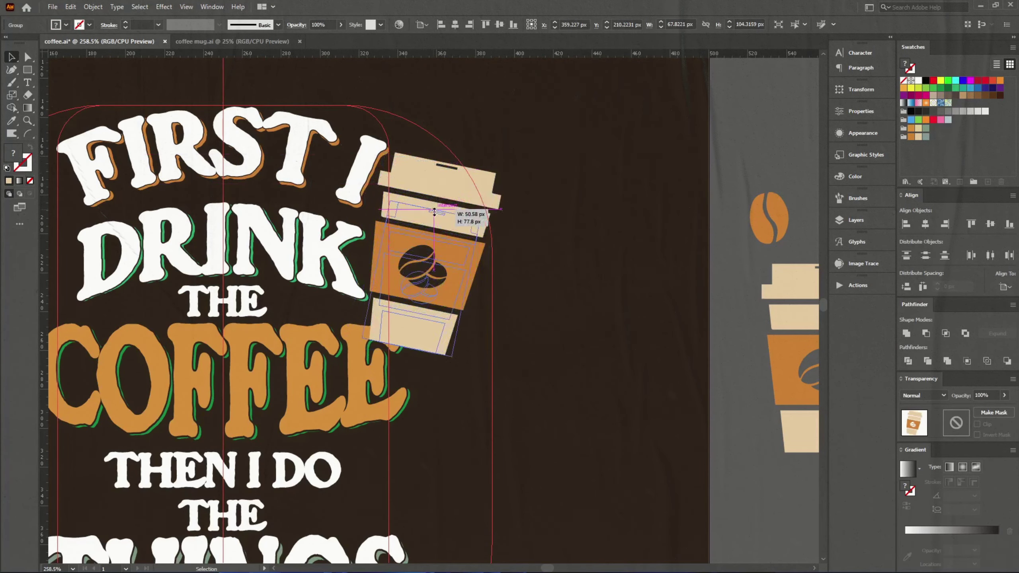
left_click_drag(434, 227, 453, 248)
left_click(455, 352)
Paint a short beige accent and a cream pennant stroke beside THE
key("b")
scroll(286, 257, "up", 3)
left_click_drag(259, 290, 332, 299)
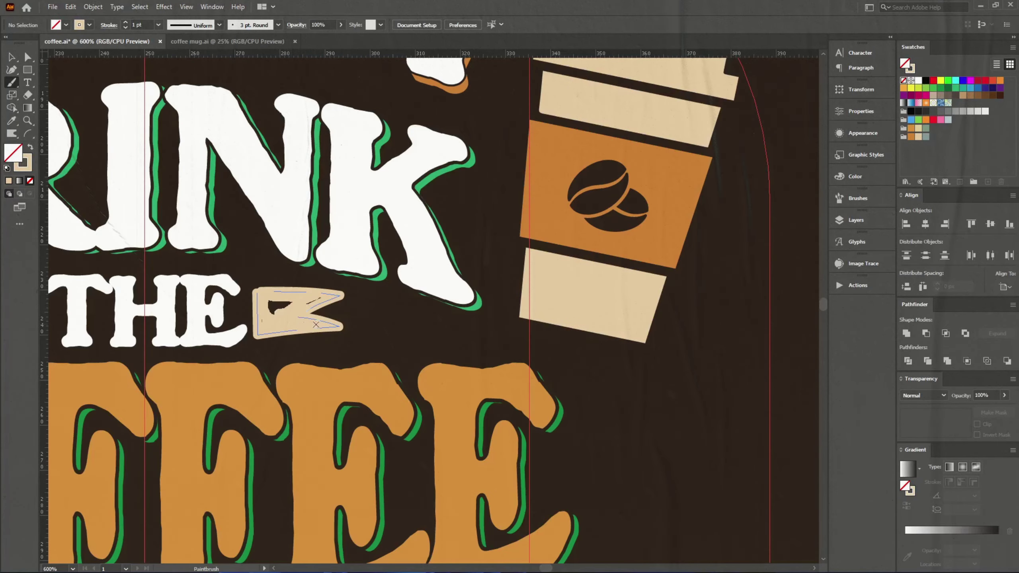
left_click_drag(257, 290, 346, 323)
key("ctrl+shift+a")
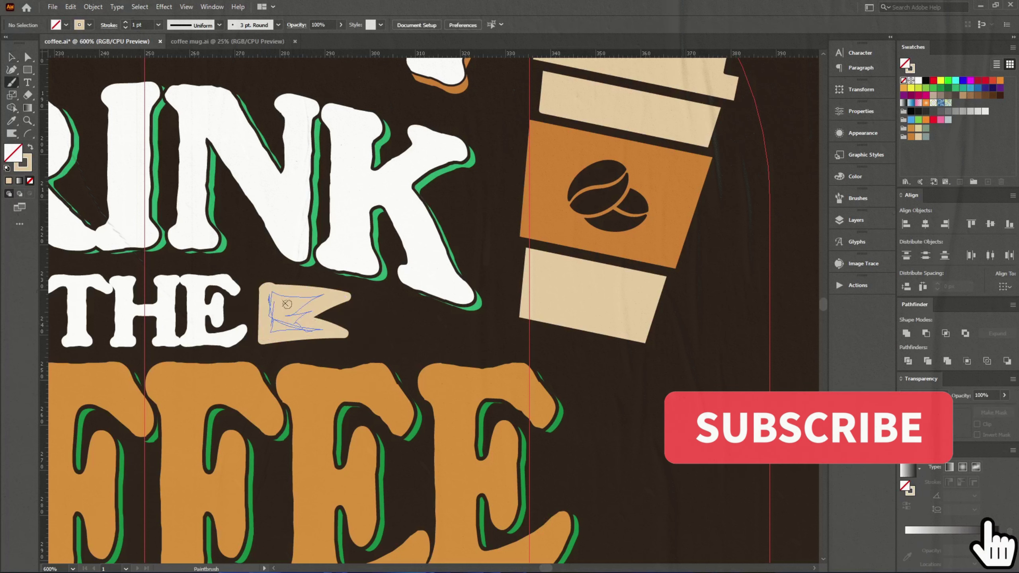
Set the round calligraphic brush's Size to respond to Pressure
left_click(856, 201)
double_click(728, 215)
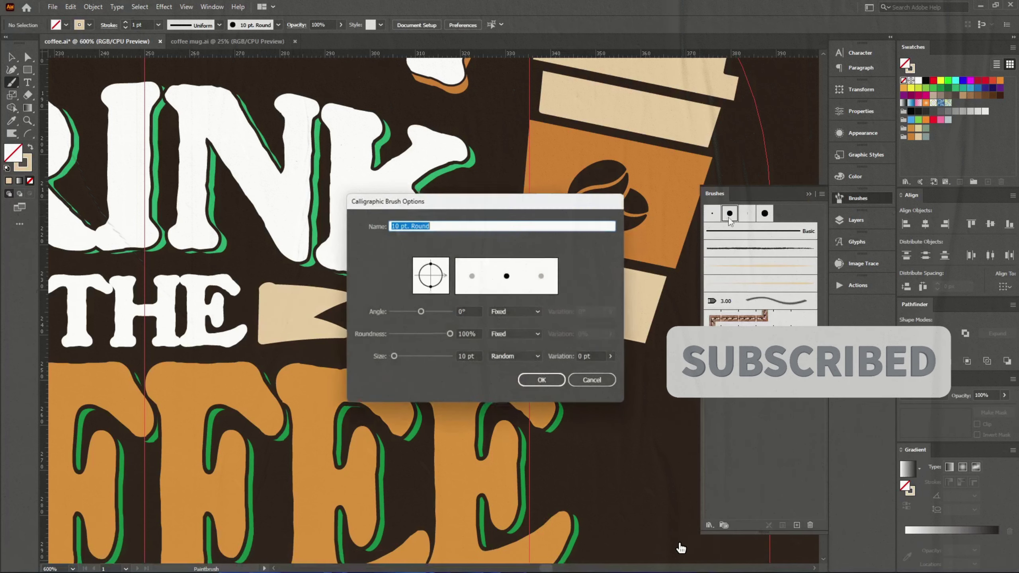
left_click(515, 356)
left_click(504, 387)
left_click(544, 382)
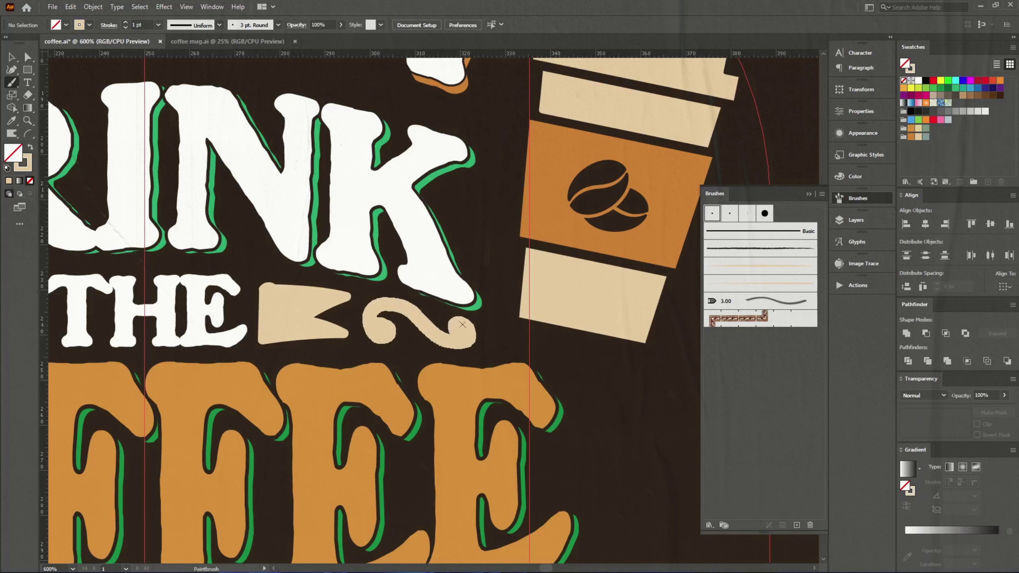
Pan to the area beside THEN I DO THE and adjust the Paintbrush smoothing
scroll(462, 325, "down", 1)
scroll(496, 312, "down", 2)
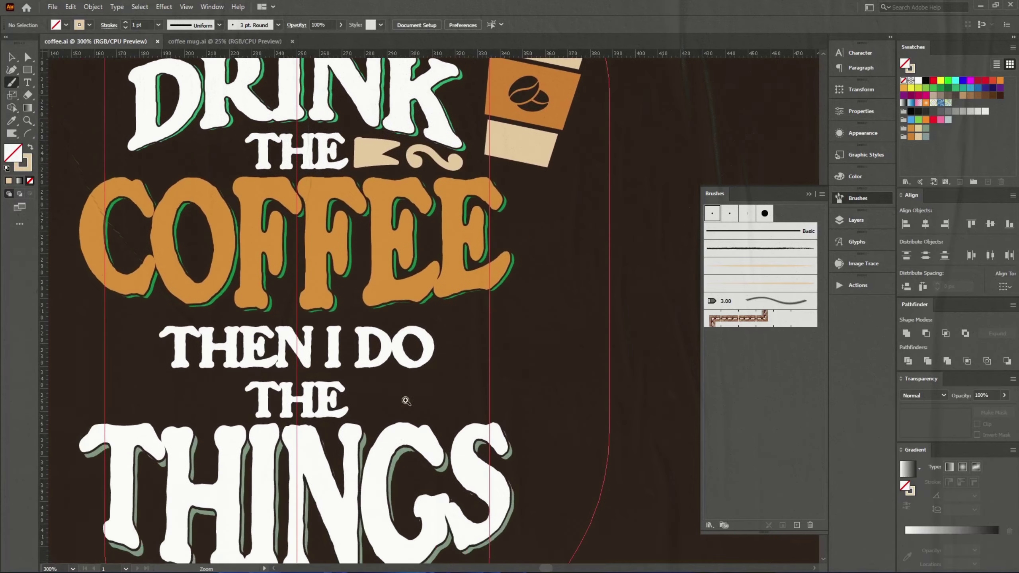
scroll(405, 401, "up", 1)
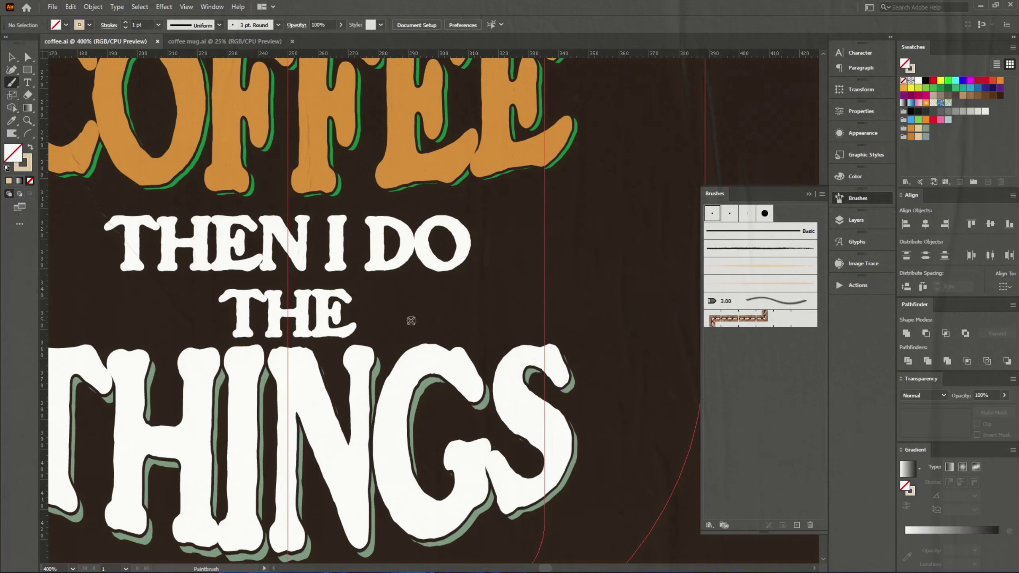
left_click_drag(432, 314, 411, 326)
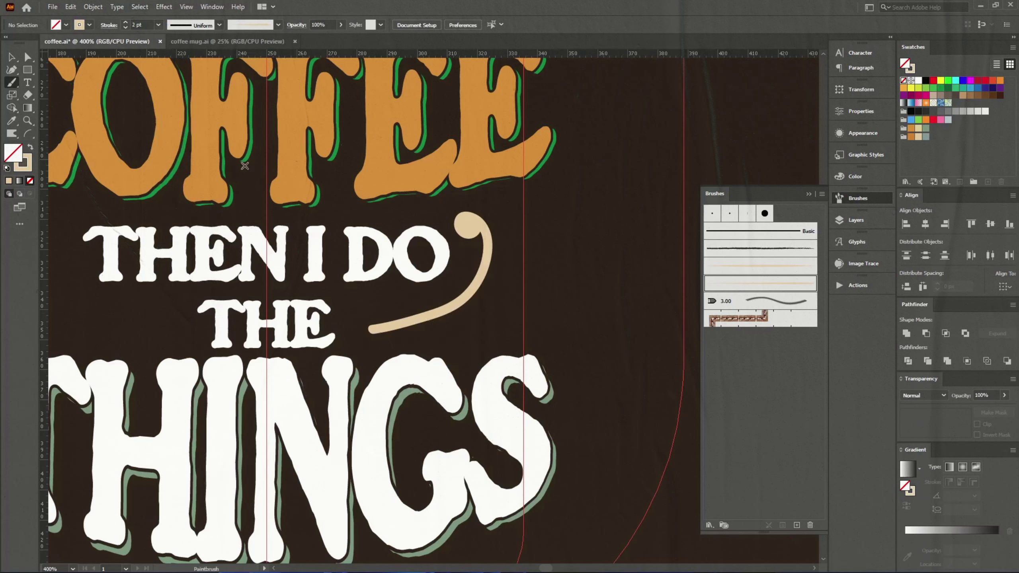
scroll(402, 302, "up", 1)
key("Return")
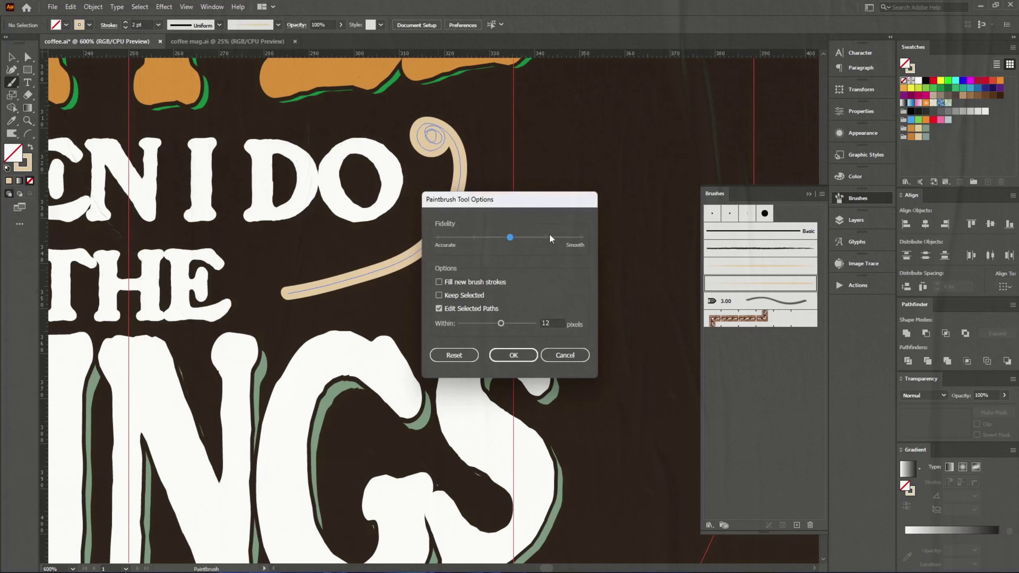
key("Return")
left_click_drag(379, 273, 402, 258)
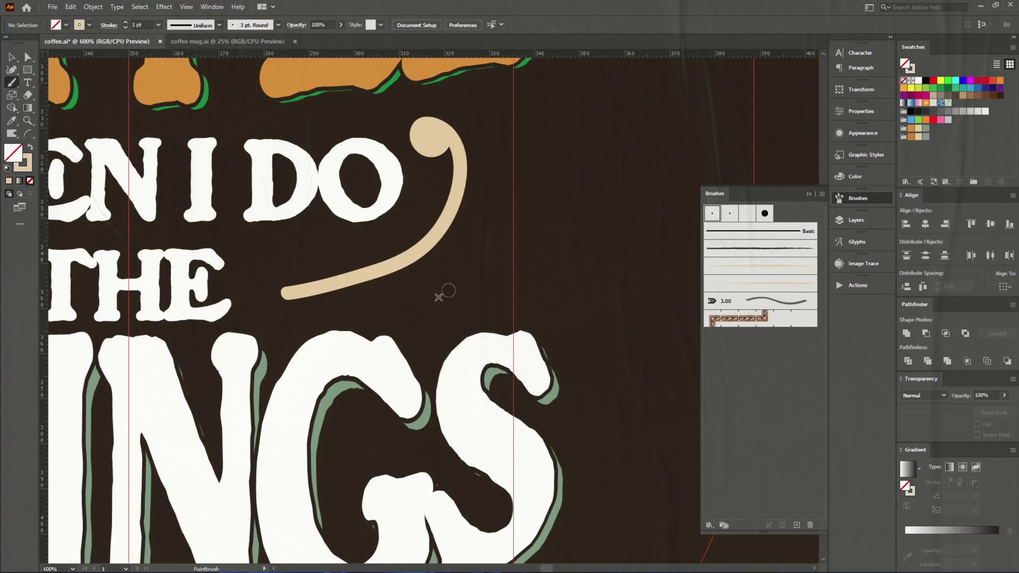
Paint a curled cream flourish beside THEN I DO, then delete it
left_click_drag(404, 261, 461, 266)
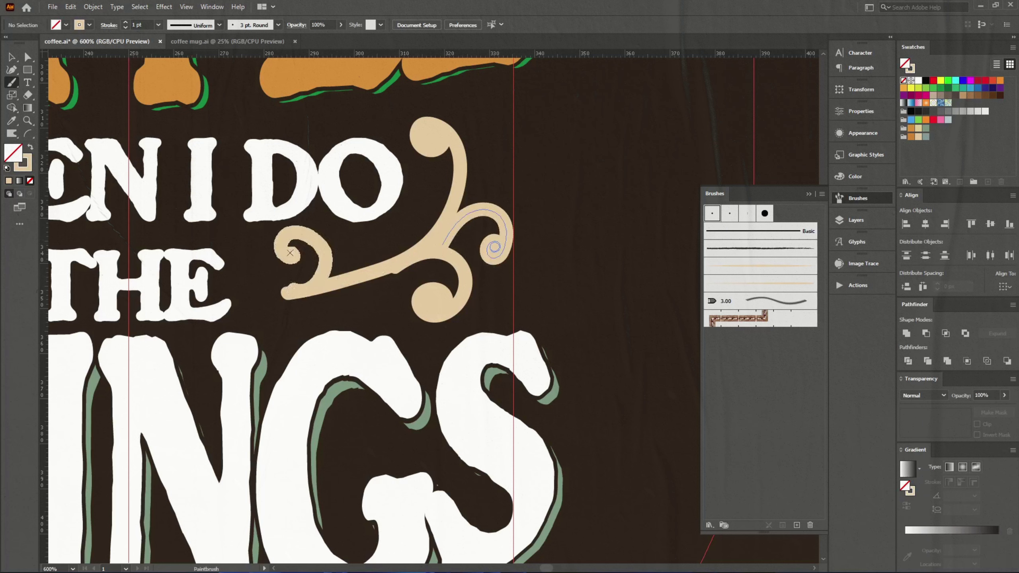
left_click_drag(455, 297, 455, 296)
left_click(481, 299)
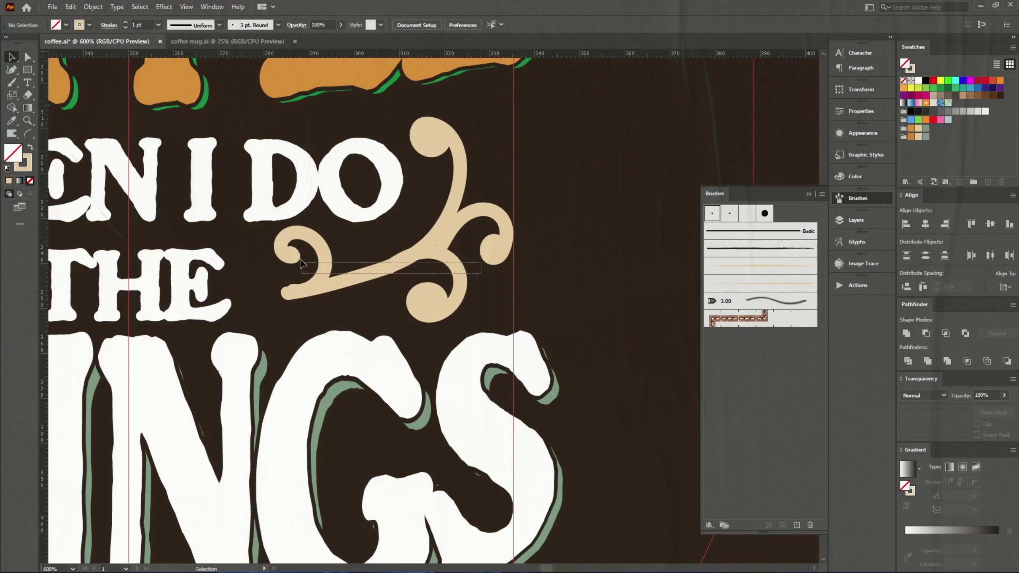
left_click_drag(302, 264, 295, 232)
key("Delete")
Paint a spiral-ended flourish below THINGS and set the stroke weight to 2 pt
key("ctrl+minus")
key("ctrl+minus")
key("b")
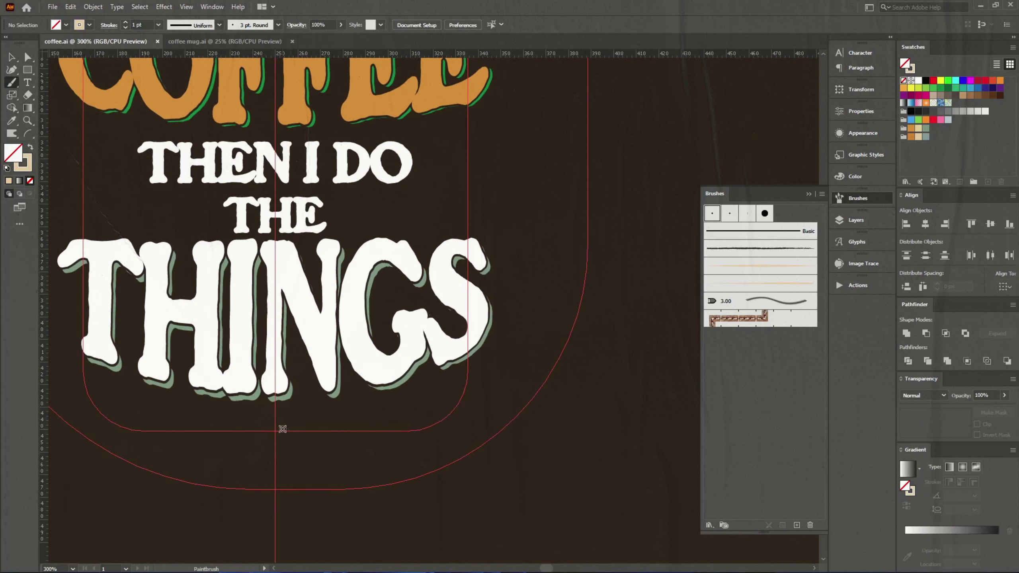
key("ctrl+z")
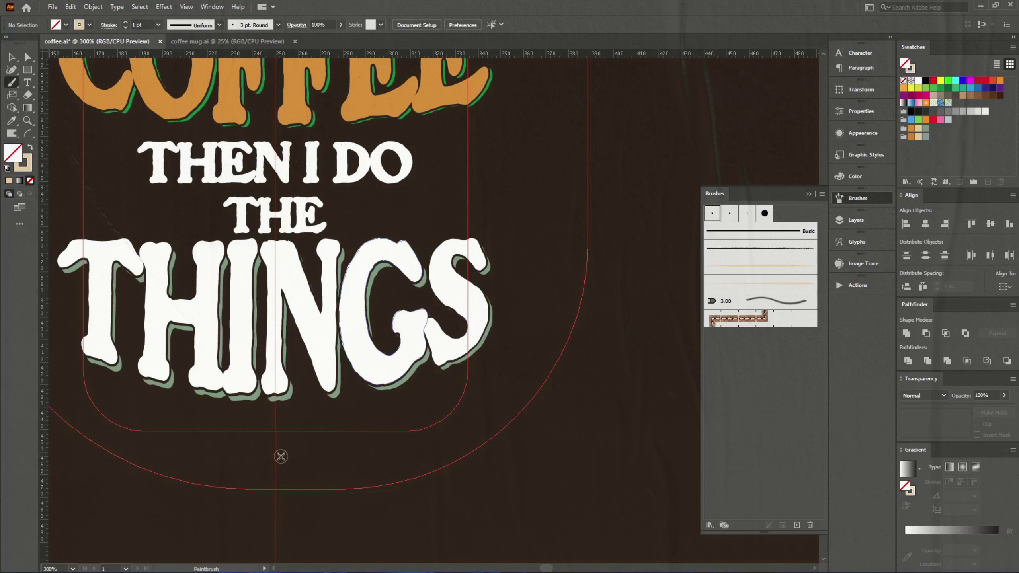
left_click_drag(281, 456, 398, 436)
left_click(392, 348, "ctrl")
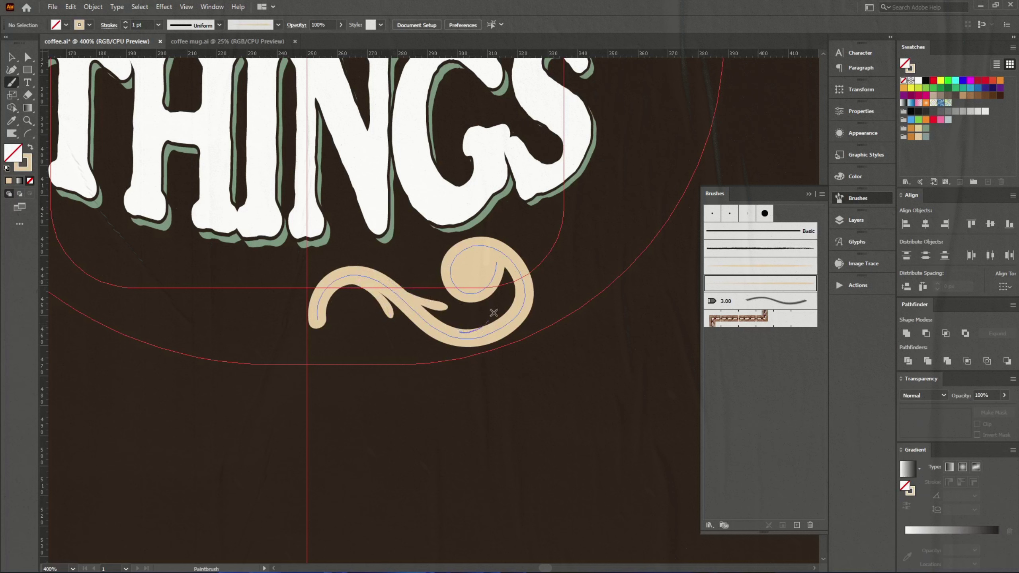
key("ctrl+z")
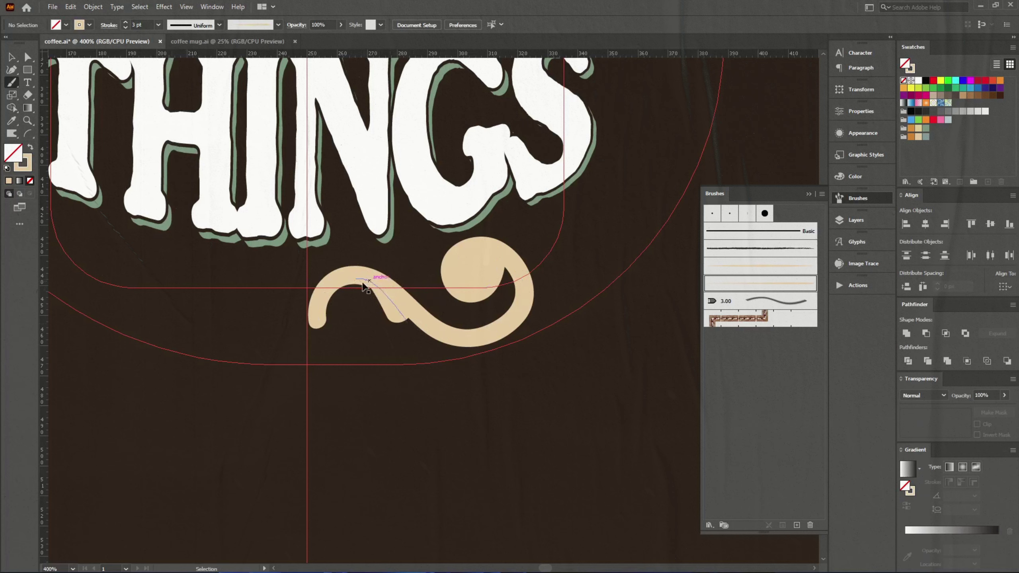
left_click(158, 25)
left_click(172, 86)
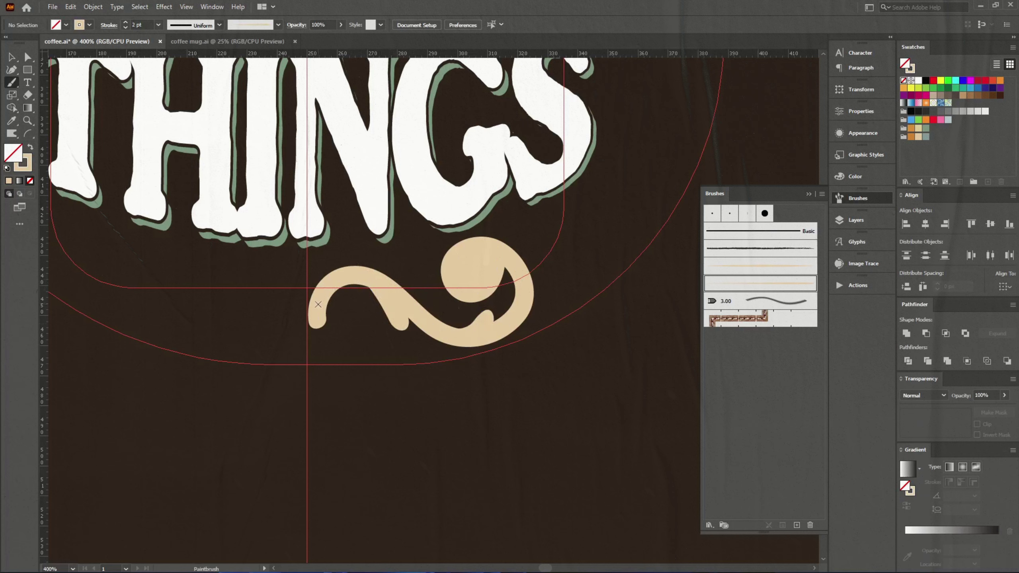
Paint trial cream swirls right of COFFEE, redoing them until one fits, then start a smaller one
scroll(424, 304, "up", 5)
scroll(406, 433, "right", 3)
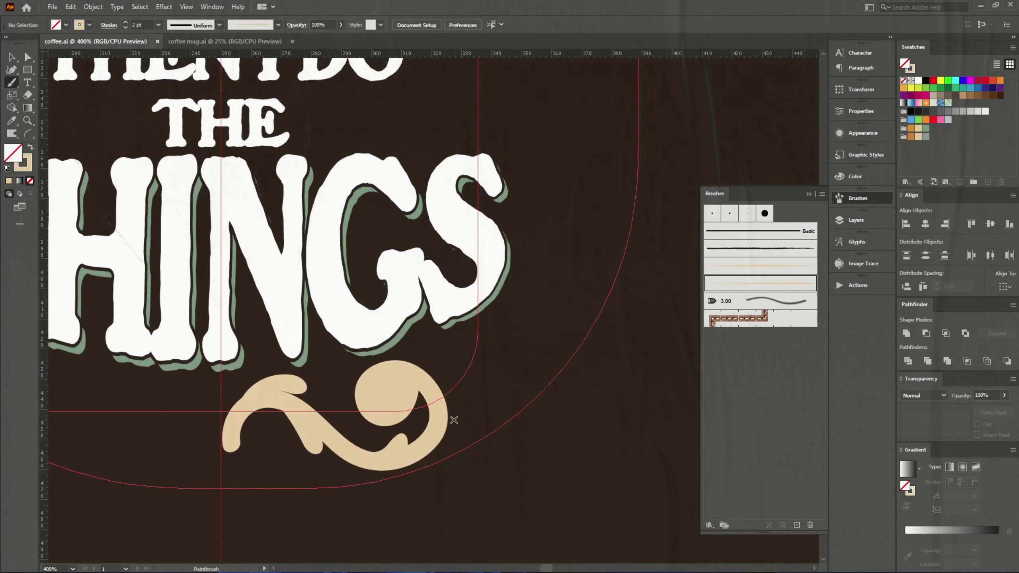
key("ctrl+minus")
key("ctrl+minus")
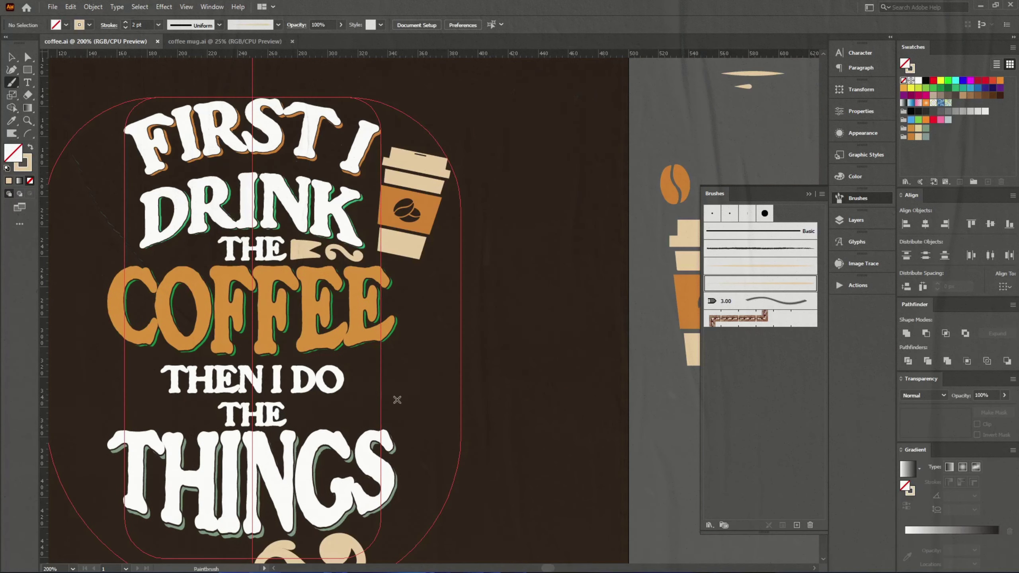
left_click_drag(352, 389, 409, 336)
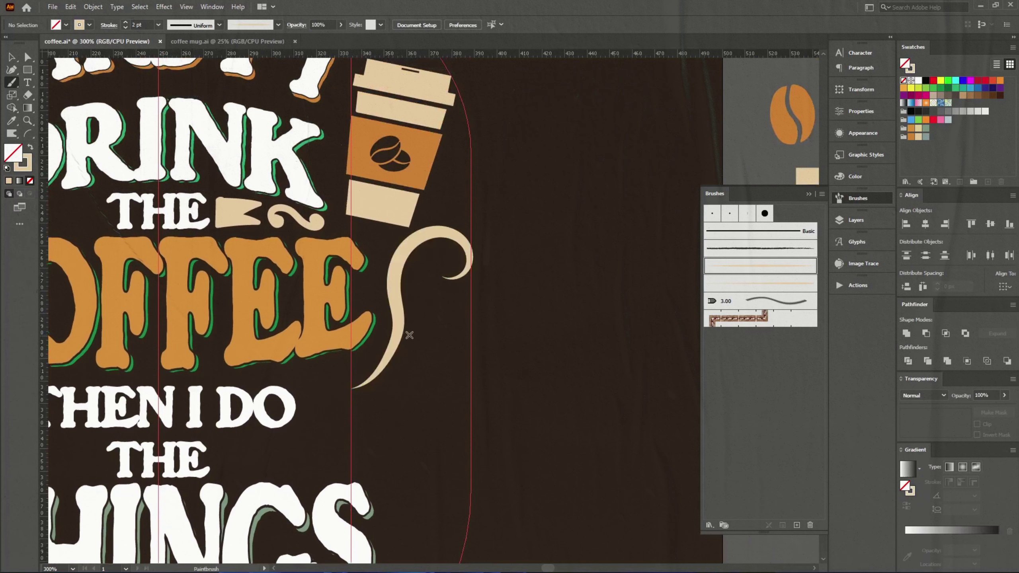
key("ctrl+z")
left_click_drag(352, 387, 466, 278)
key("ctrl+z")
left_click_drag(348, 380, 461, 281)
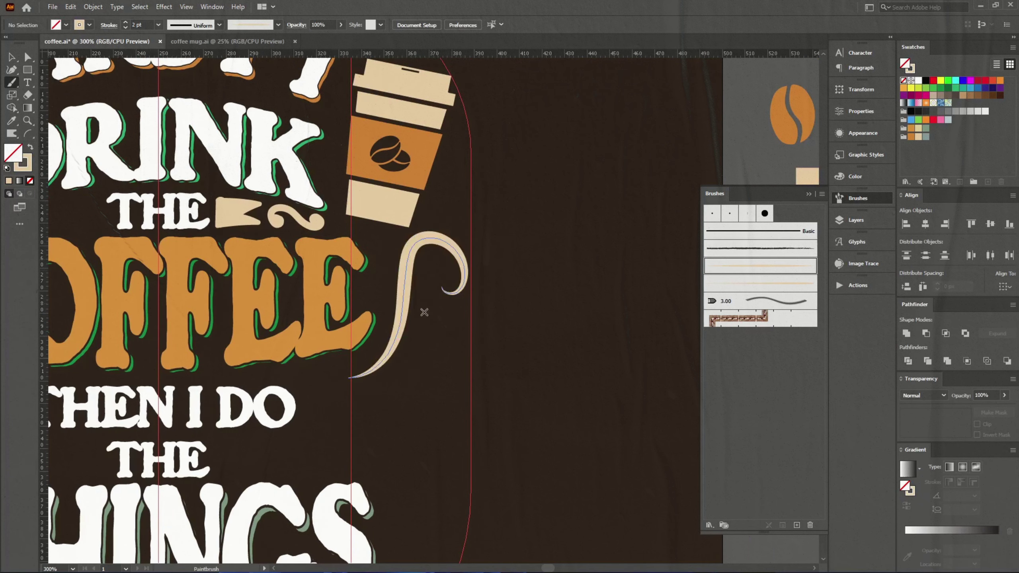
key("ctrl+z")
left_click_drag(351, 381, 444, 297)
key("ctrl+plus")
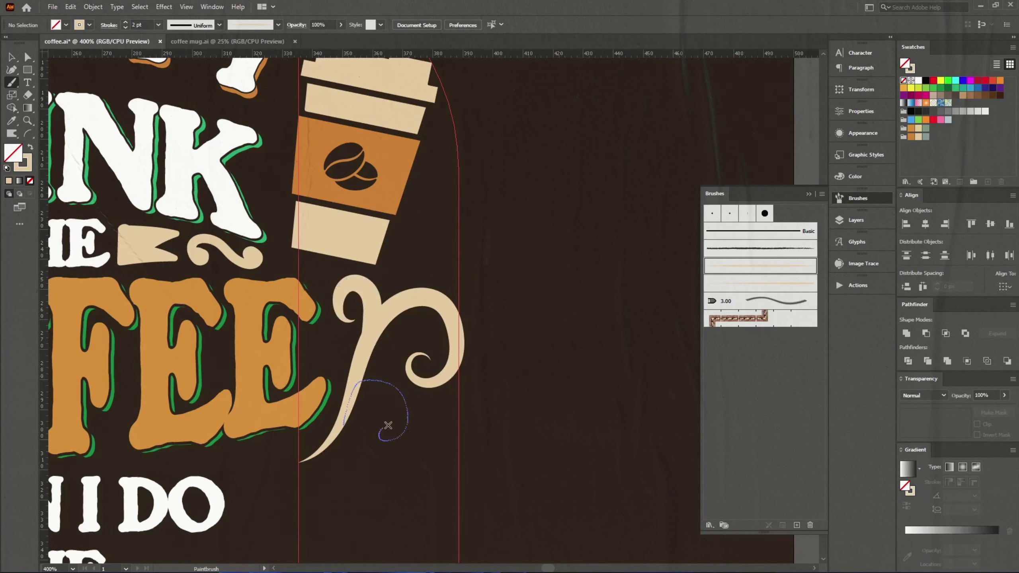
key("ctrl+z")
left_click_drag(350, 409, 381, 405)
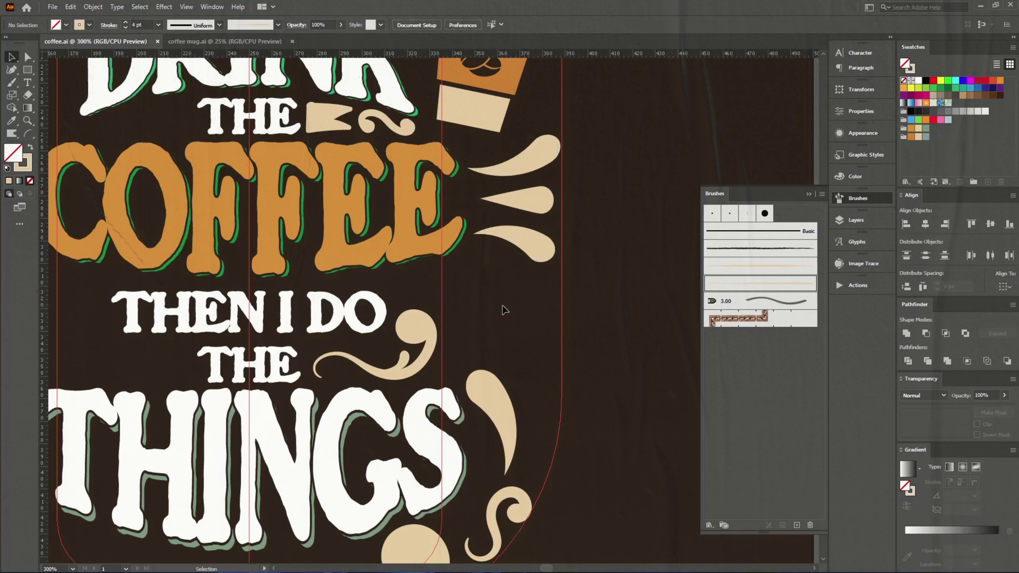
Select the 3 pt Round brush and zoom in on the right-side flourishes
left_click(711, 214)
left_click(497, 311)
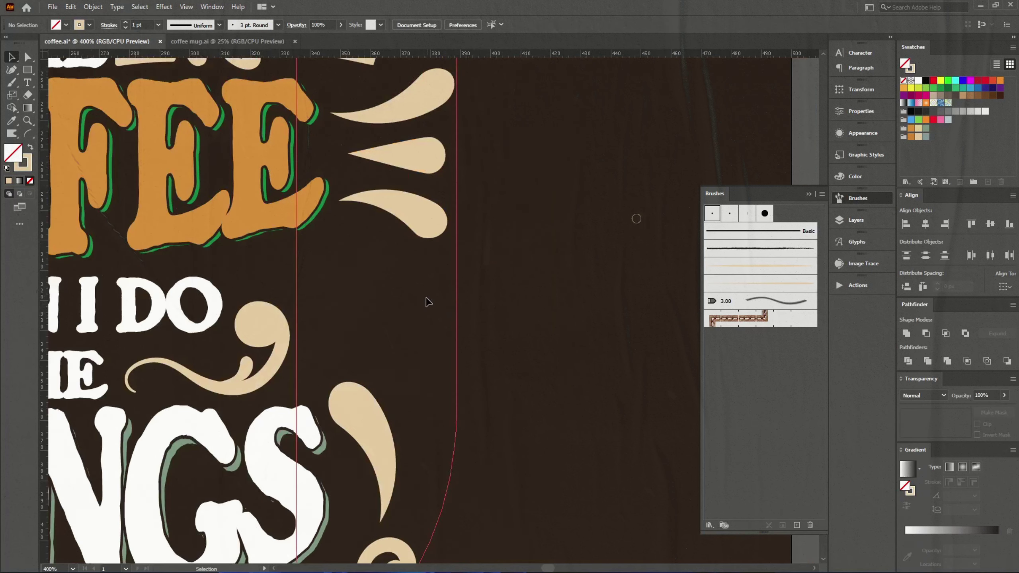
Paint a larger curled swirl beside THEN I DO and reshape its upper and lower arcs
key("b")
left_click_drag(268, 281, 392, 310)
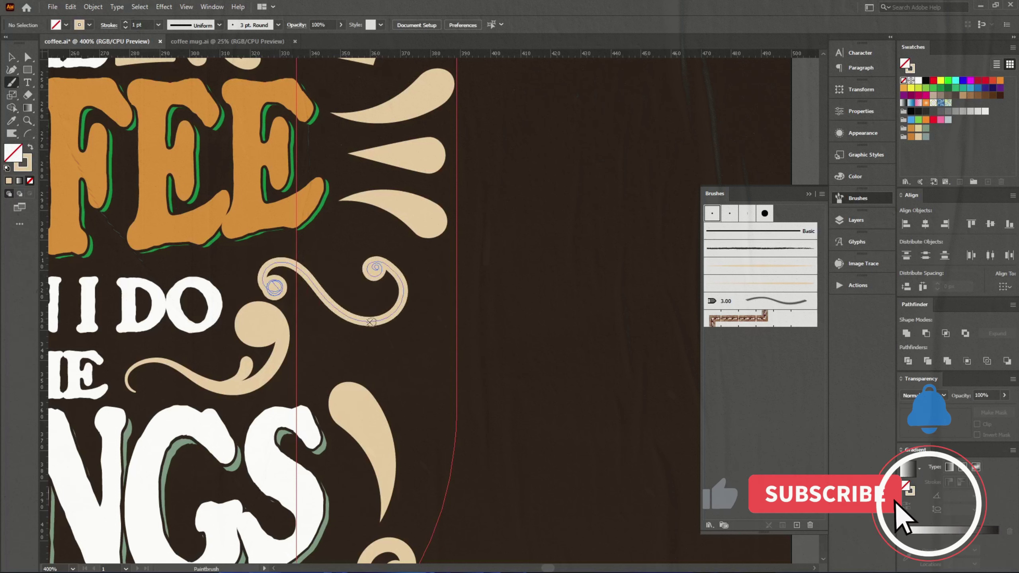
key("ctrl+plus")
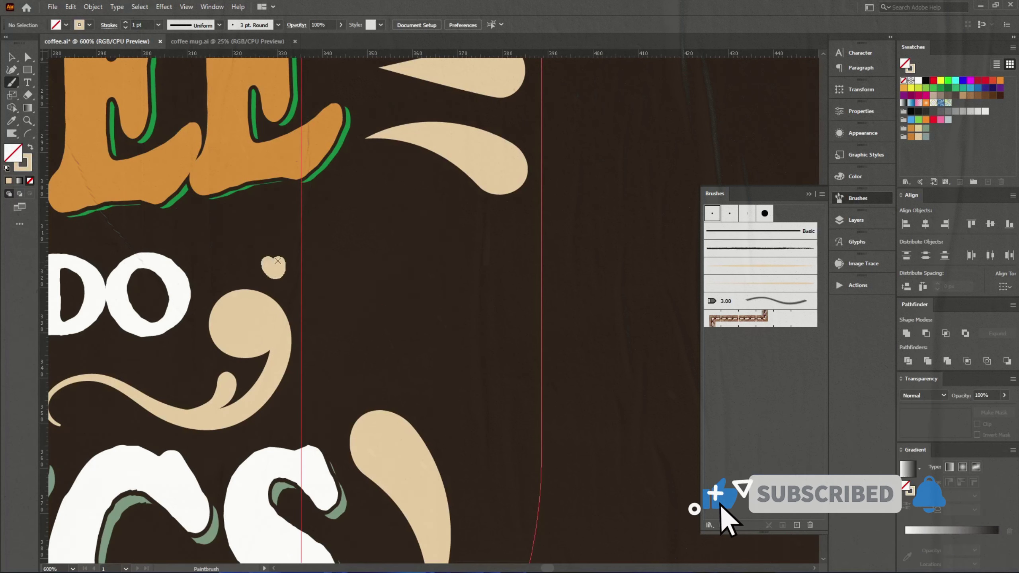
key("b")
left_click_drag(302, 274, 522, 306)
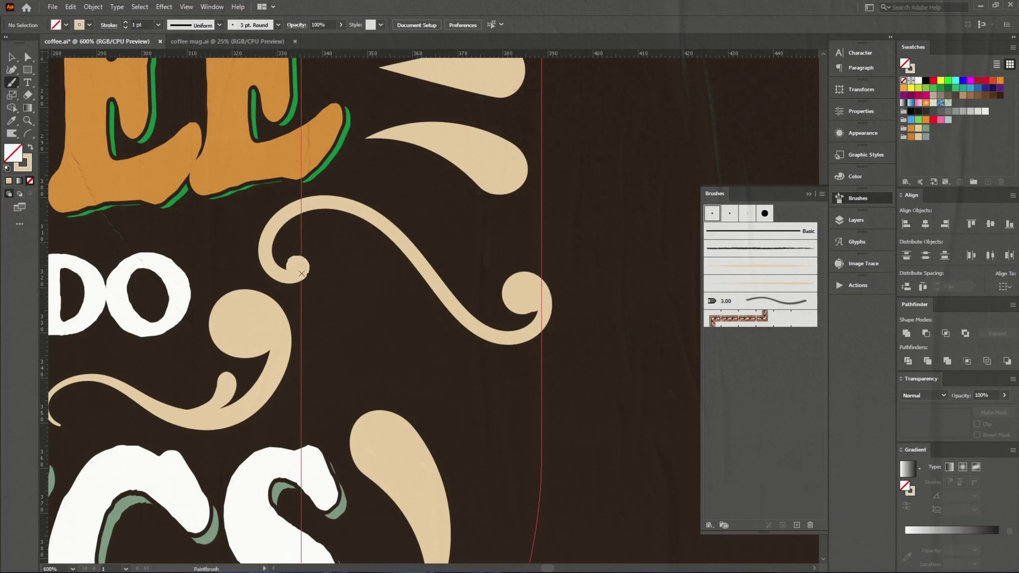
left_click_drag(298, 246, 272, 231)
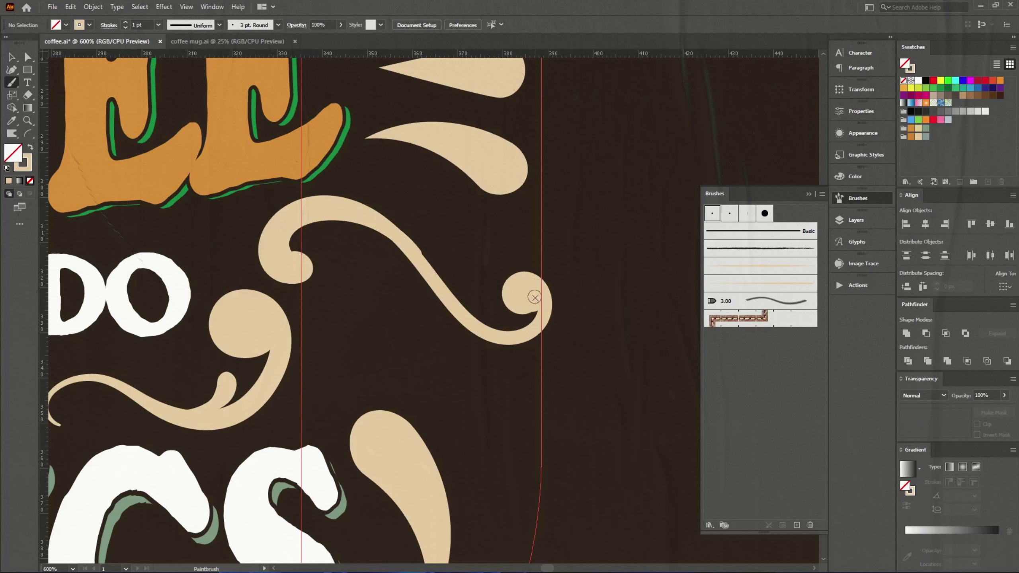
left_click_drag(377, 205, 497, 319)
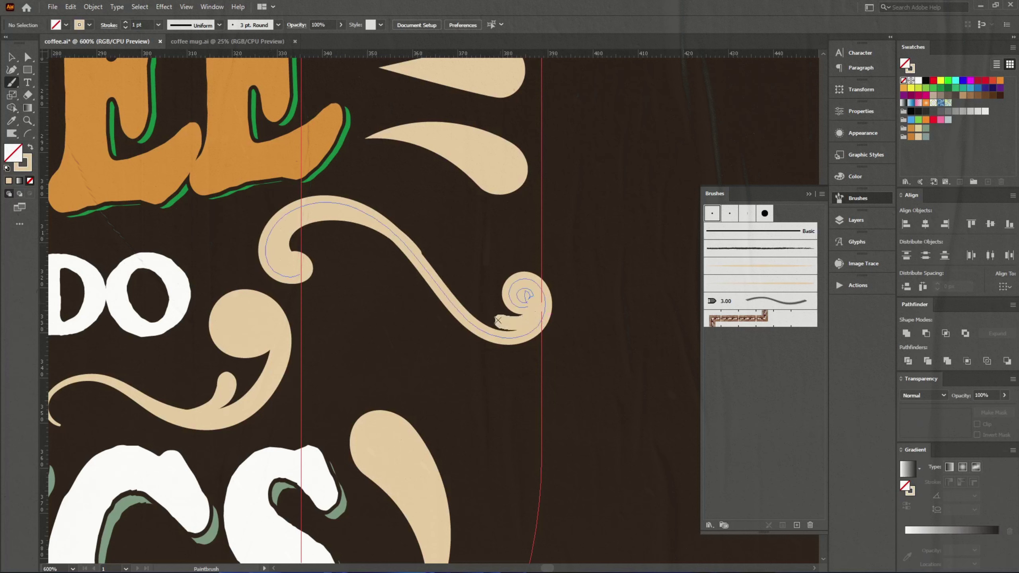
Redraw the swirl's lower arc and inner curl and round off its curled end
key("a")
left_click(489, 312)
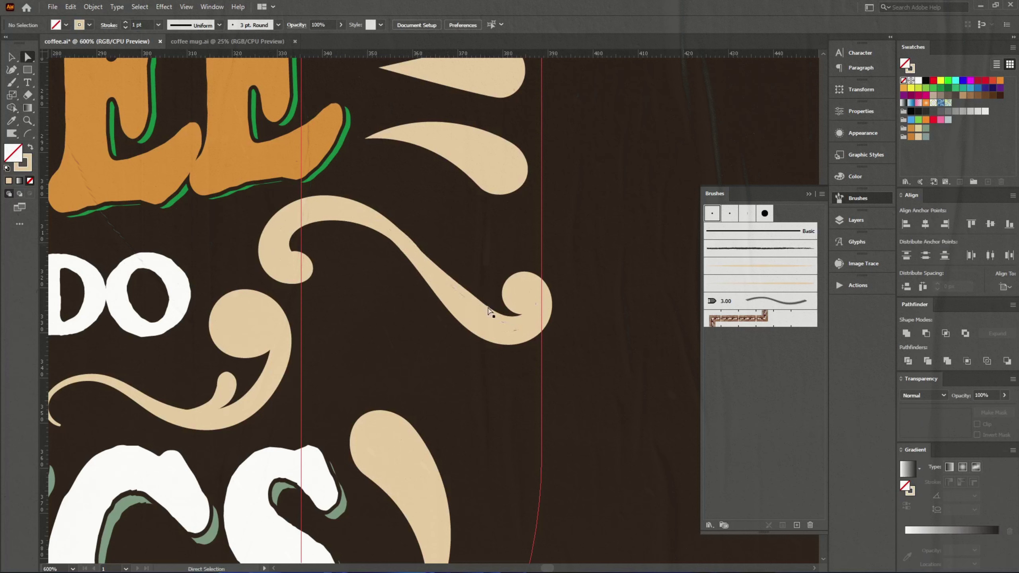
key("b")
left_click_drag(453, 293, 521, 317)
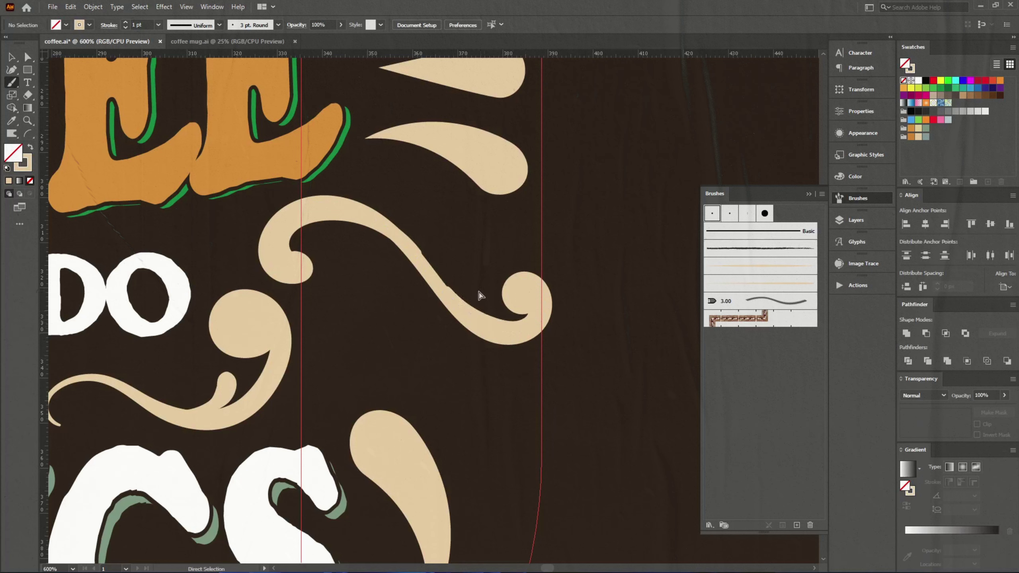
key("b")
key("ctrl+z")
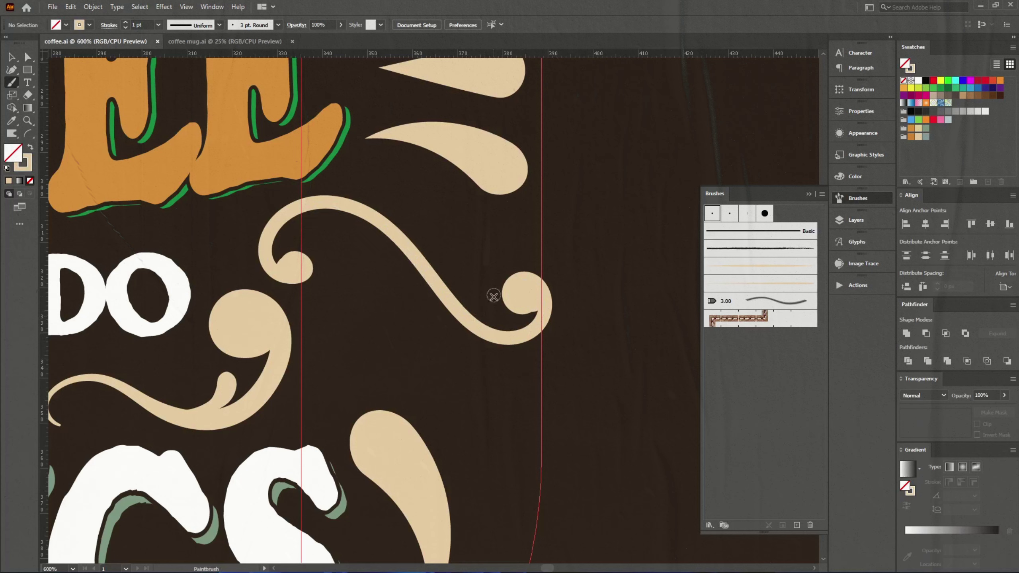
left_click_drag(535, 254, 530, 299)
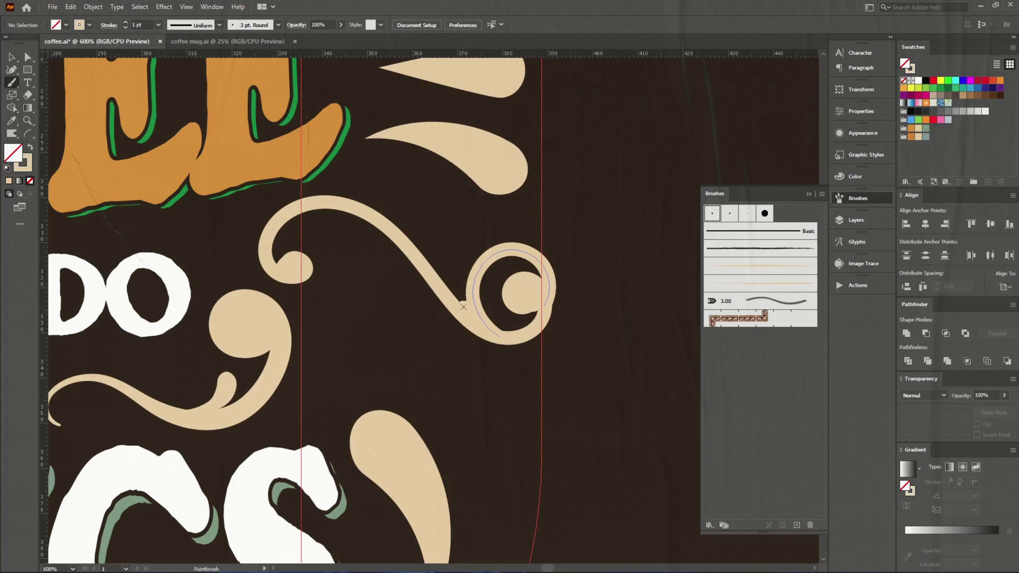
Paint curled branches rising off the swirl and a thin curl beside the lower teardrop
left_click_drag(463, 301, 441, 224)
left_click_drag(466, 296, 474, 229)
left_click_drag(449, 277, 397, 193)
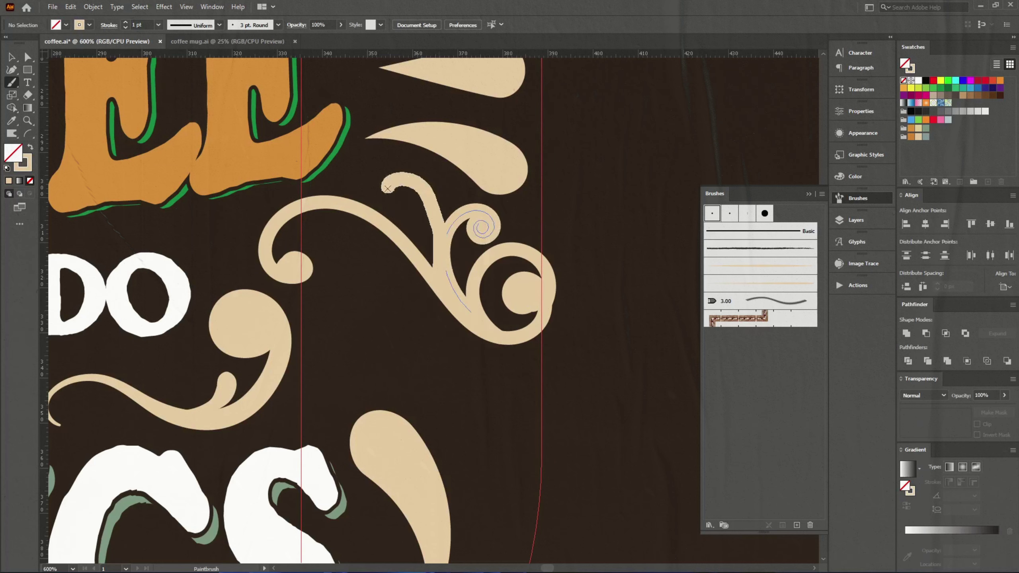
left_click_drag(306, 259, 332, 268)
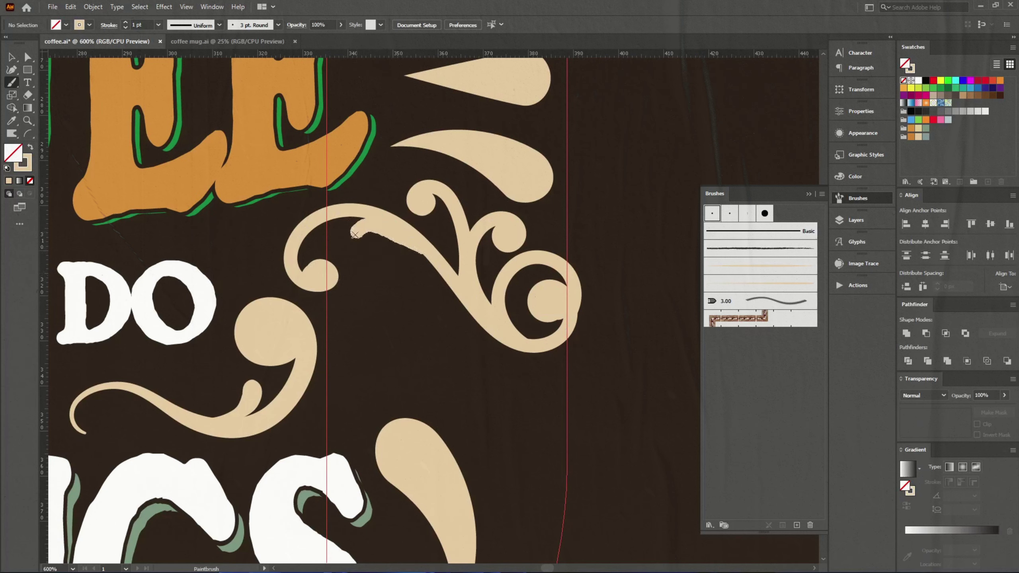
mouse_move(421, 251)
left_mouse_down()
mouse_move(389, 277)
mouse_move(369, 391)
left_mouse_up()
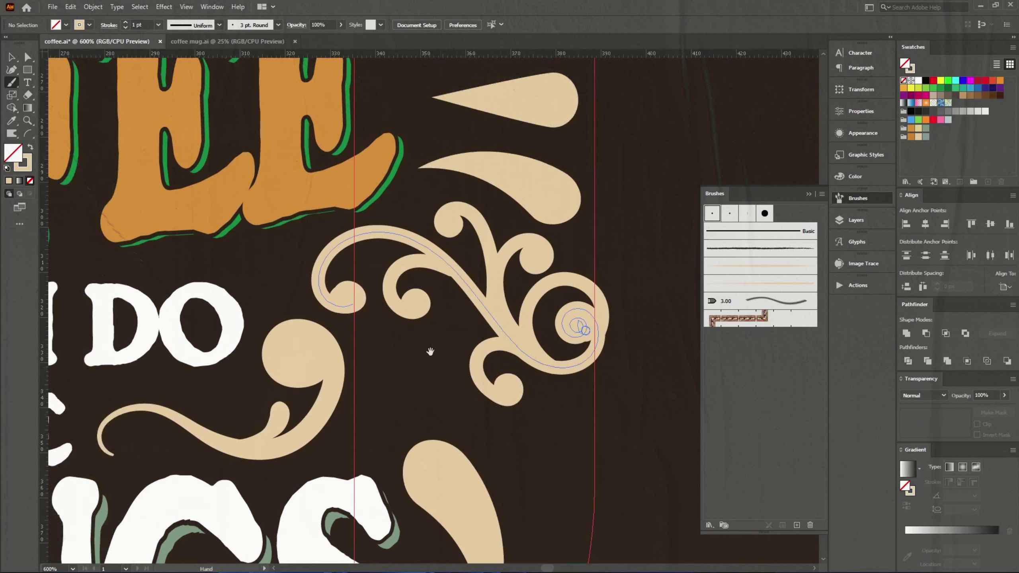
scroll(441, 373, "down", 3, "alt")
left_click_drag(466, 297, 445, 362)
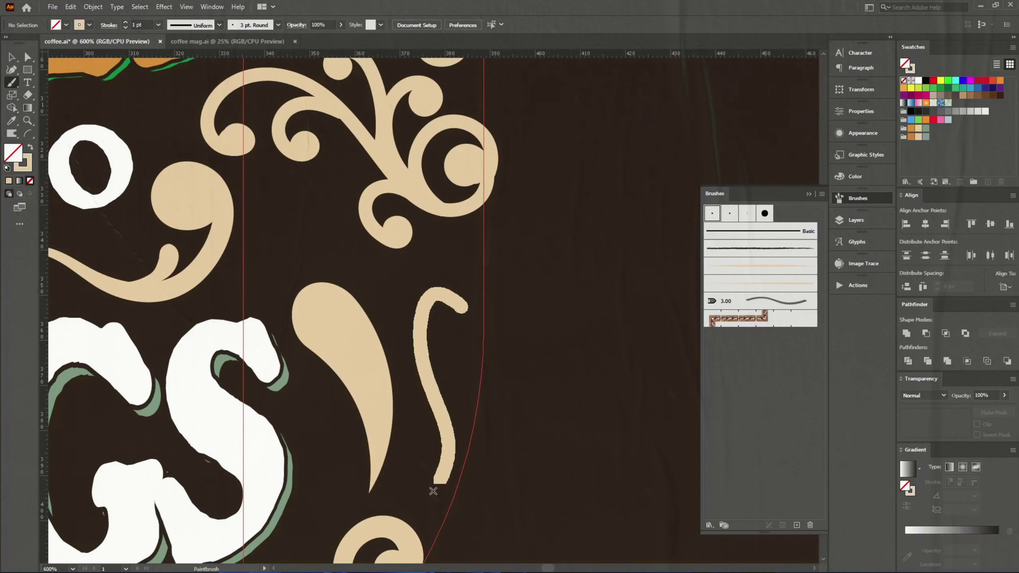
Finish the thin curl, save, and paint an S-curl beside the cup without its extra inner curl
left_click_drag(433, 289, 433, 381)
key("ctrl+s")
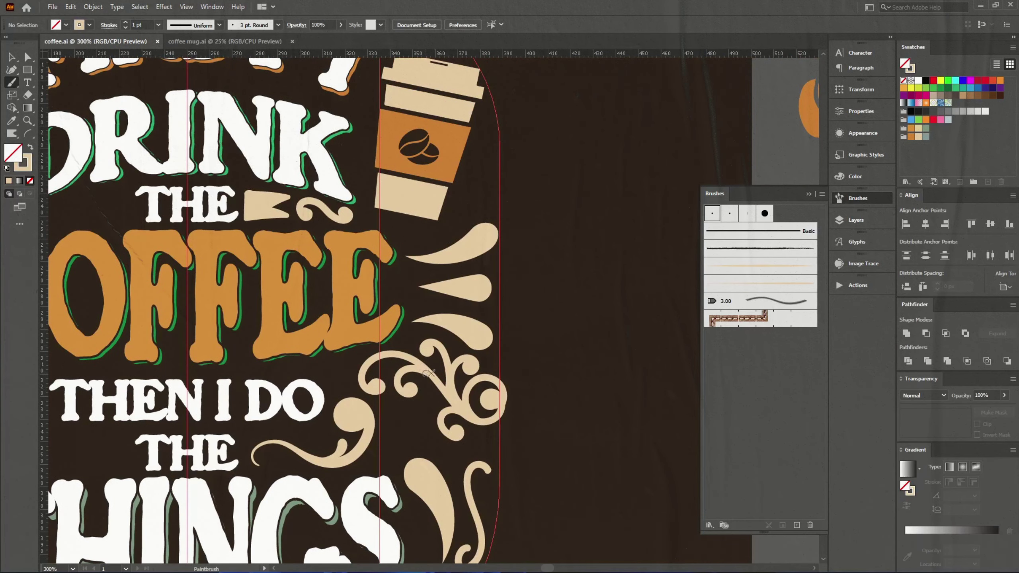
scroll(420, 262, "up", 2)
scroll(461, 289, "up", 1, "alt")
left_click_drag(387, 219, 349, 311)
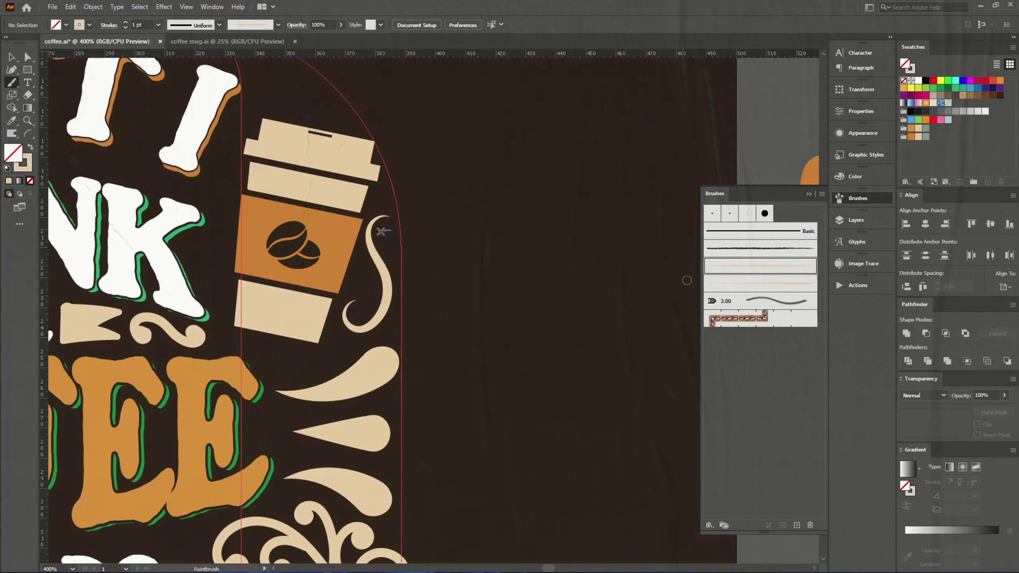
key("ctrl+z")
scroll(386, 258, "down", 1)
scroll(386, 259, "left", 2)
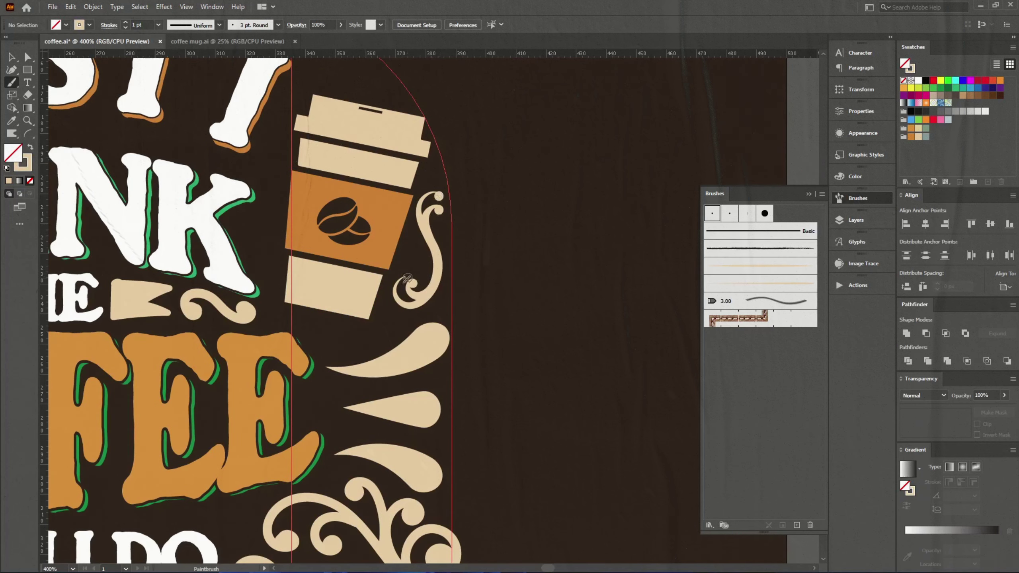
scroll(488, 344, "down", 3, "alt")
Move an orange coffee bean near the swirls and scale it down
key("v")
left_click_drag(682, 136, 438, 321)
scroll(438, 321, "up", 3, "alt")
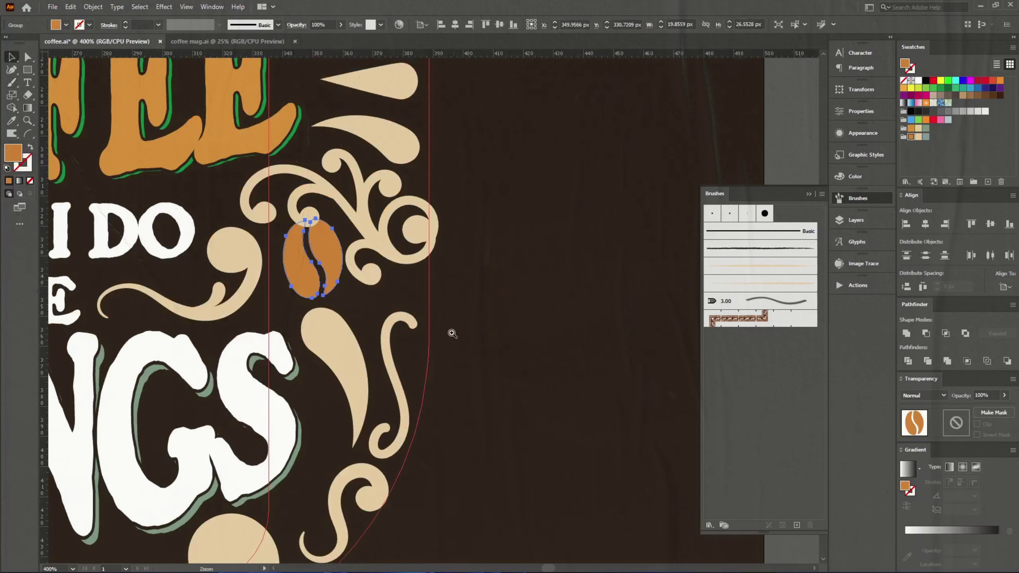
mouse_move(312, 220)
left_mouse_down()
mouse_move(321, 414)
mouse_move(297, 497)
mouse_move(405, 286)
left_mouse_up()
scroll(454, 323, "up", 3)
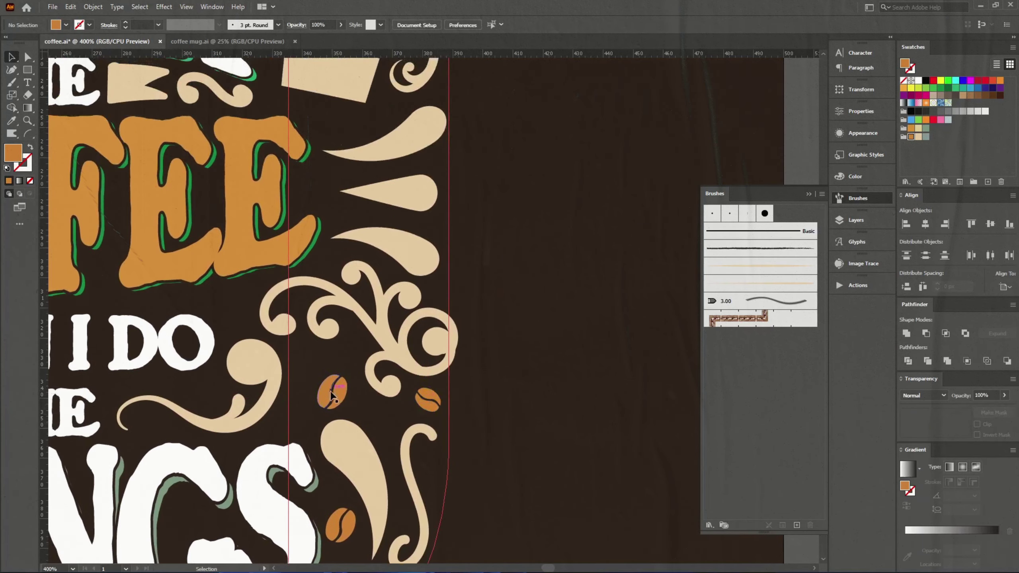
Pull a copy of the coffee bean upward among the flourishes and deselect it
mouse_move(436, 391)
left_mouse_down("alt")
mouse_move(346, 127)
mouse_move(406, 148)
left_mouse_up("alt")
scroll(346, 127, "down", 2, "alt")
scroll(448, 250, "up", 1, "alt")
key("ctrl+shift+a")
key("b")
scroll(389, 322, "down", 5)
scroll(389, 401, "up", 1, "alt")
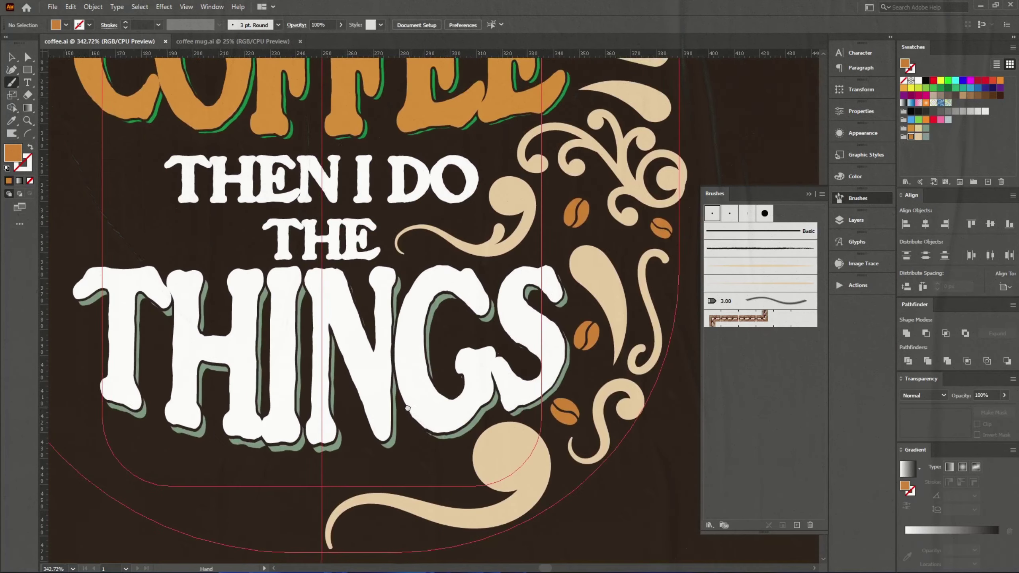
scroll(389, 407, "up", 1, "alt")
Paint a cream swirl below THINGS and reflect a copy into a mustache-shaped pair
left_click(373, 397)
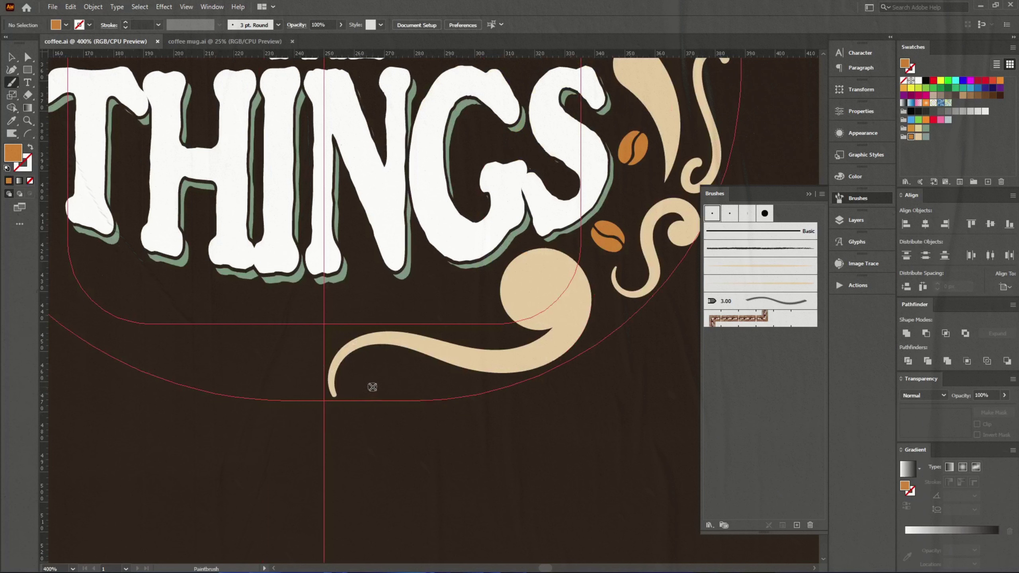
left_click(398, 307)
key("ctrl+z")
key("shift+x")
left_click(398, 311)
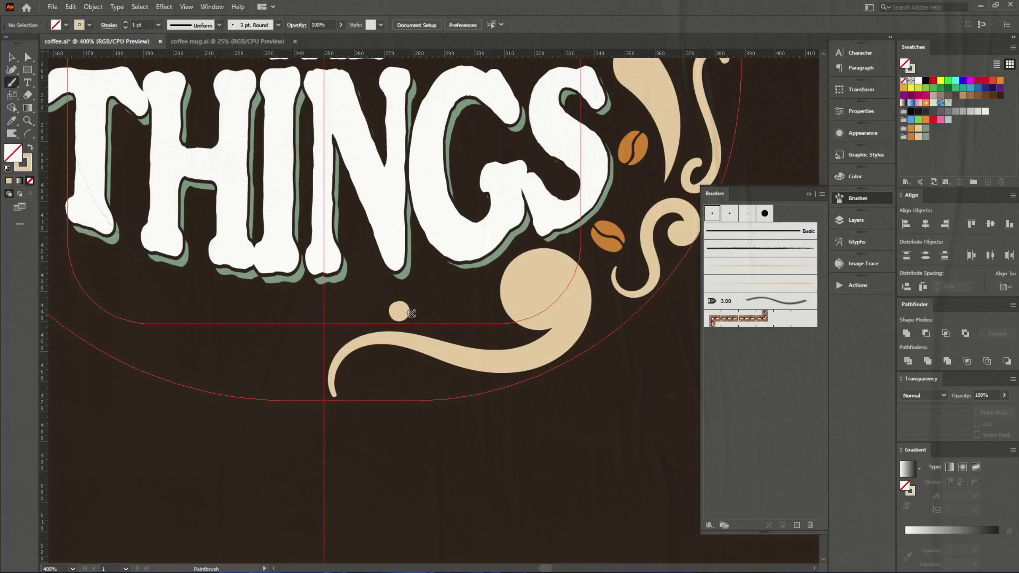
mouse_move(429, 299)
left_mouse_down()
mouse_move(461, 311)
mouse_move(365, 305)
left_mouse_up()
key("v")
left_click(575, 361)
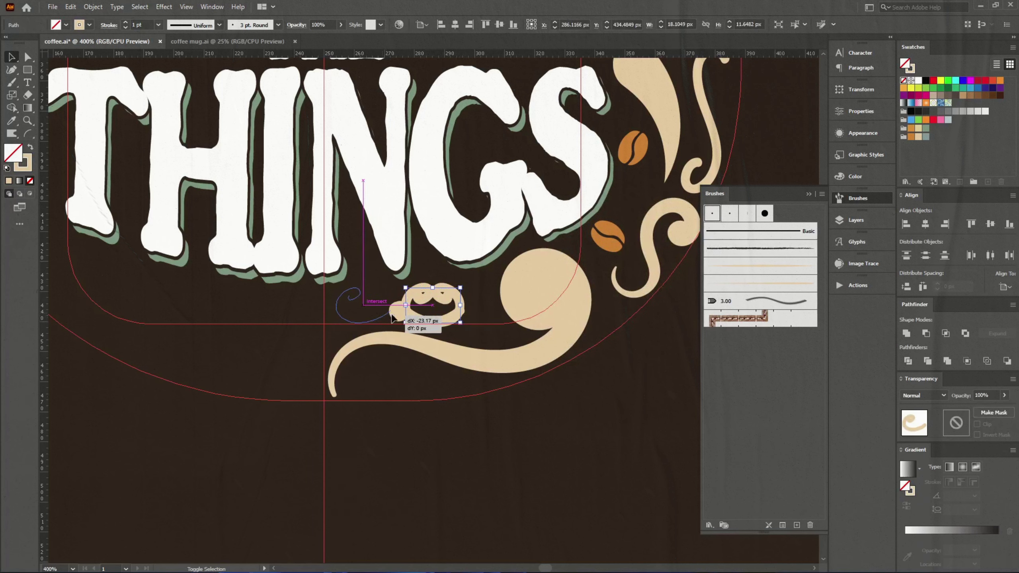
left_click(467, 552)
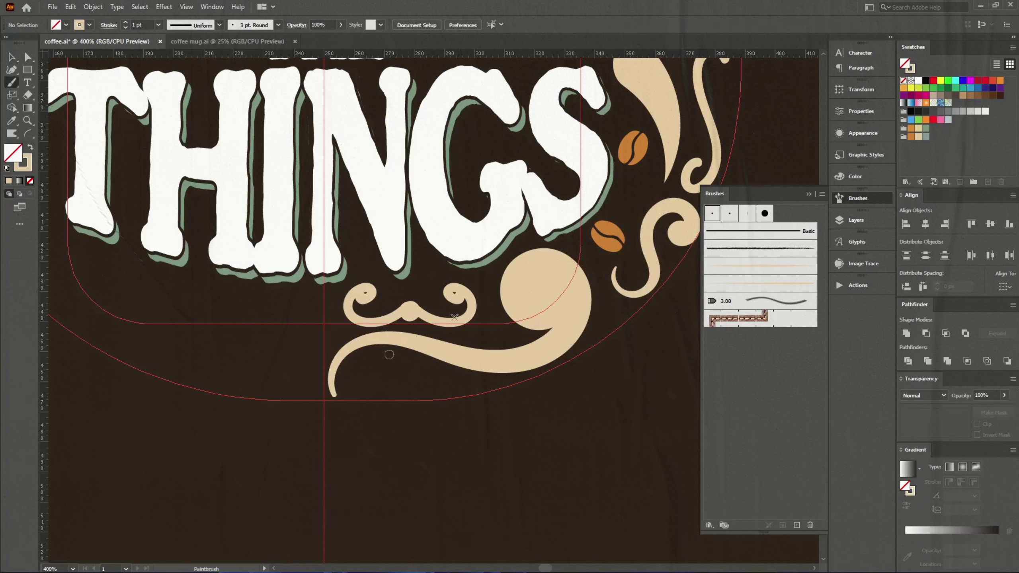
Paste a coffee bean into the lower swirl and rotate it to lie horizontally
key("ctrl+v")
mouse_move(379, 379)
left_mouse_down()
mouse_move(395, 361)
mouse_move(401, 372)
left_mouse_up()
left_click(423, 428)
key("b")
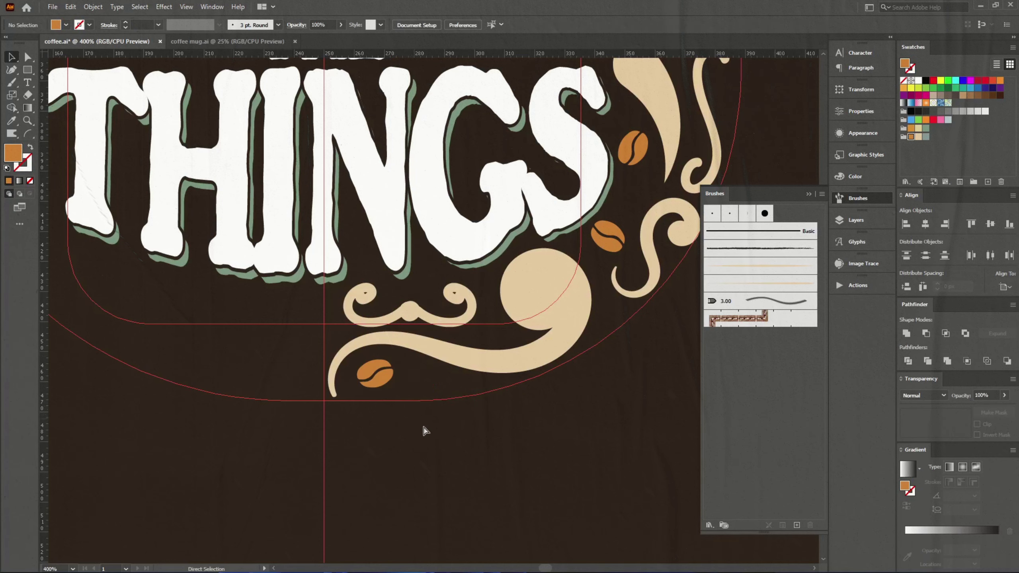
left_click(469, 374, "ctrl")
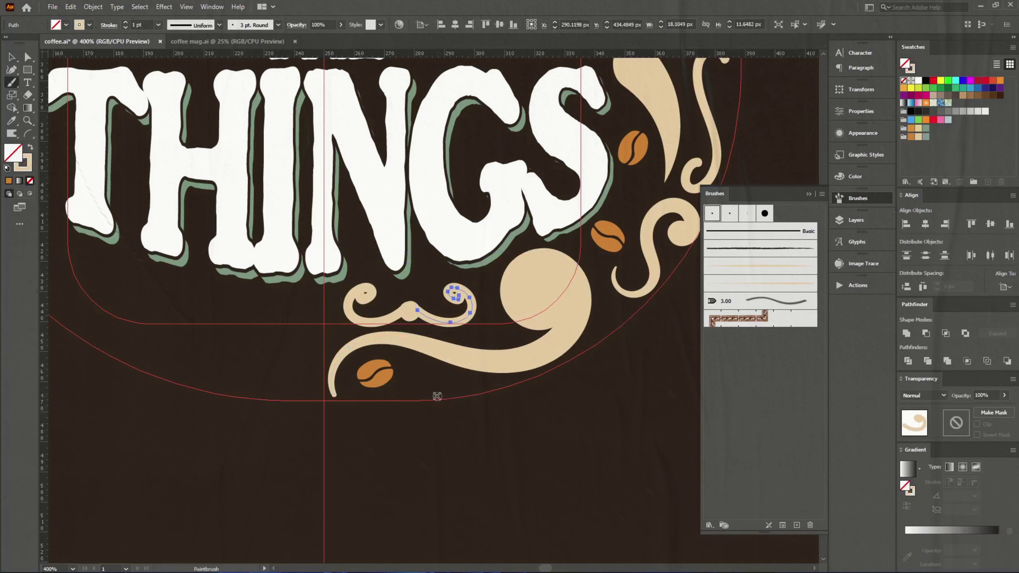
Set the paintbrush stroke to the cream swatch and enlarge the brush size
scroll(401, 405, "up", 5)
scroll(401, 401, "up", 5)
scroll(402, 401, "right", 4)
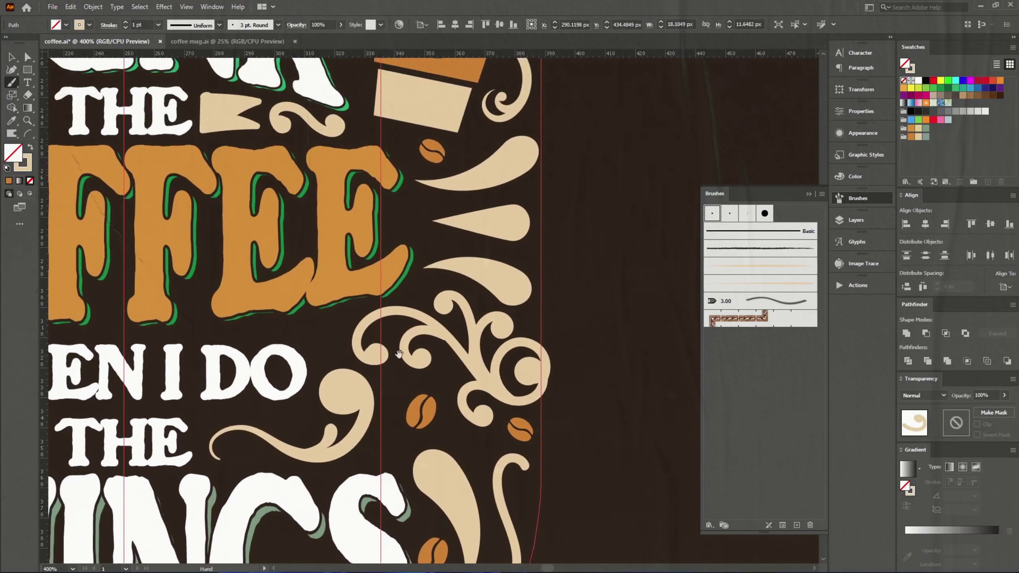
scroll(432, 355, "left", 4)
scroll(384, 305, "down", 5)
key("v")
left_click(387, 284)
key("ctrl+shift+a")
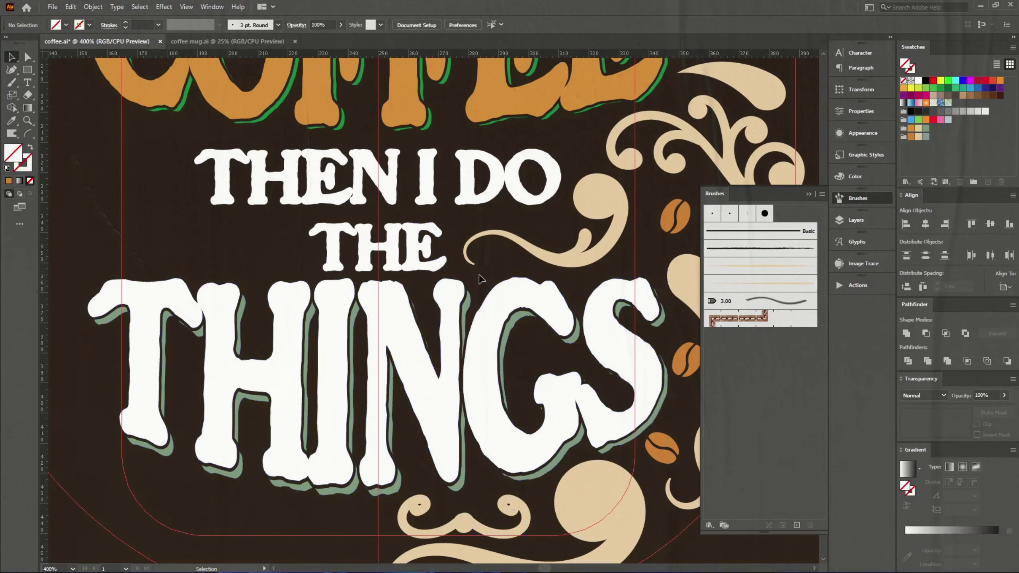
key("b")
scroll(402, 322, "up", 2)
scroll(401, 322, "right", 3)
left_click(917, 138)
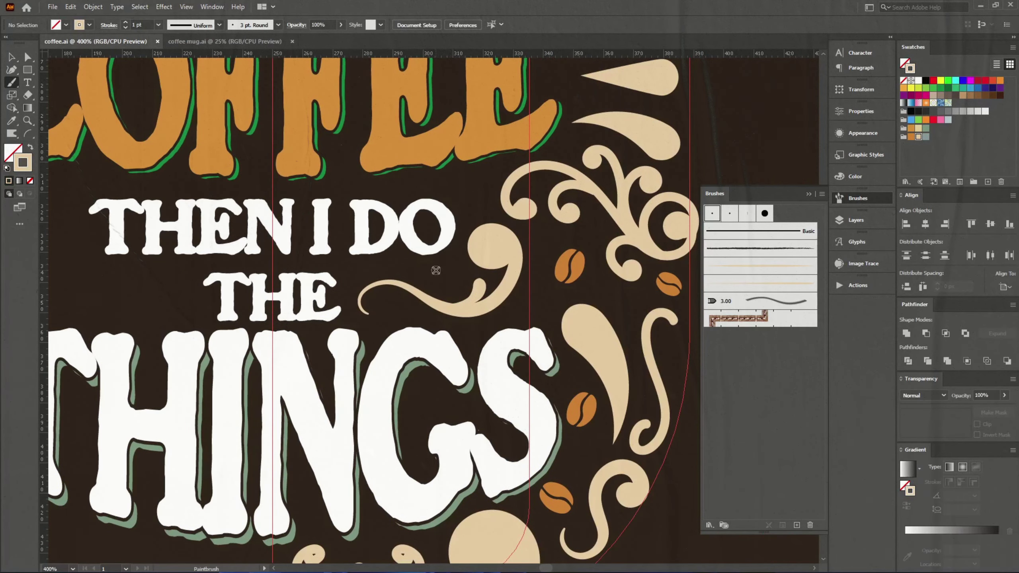
key("ctrl+equal")
key("bracketright")
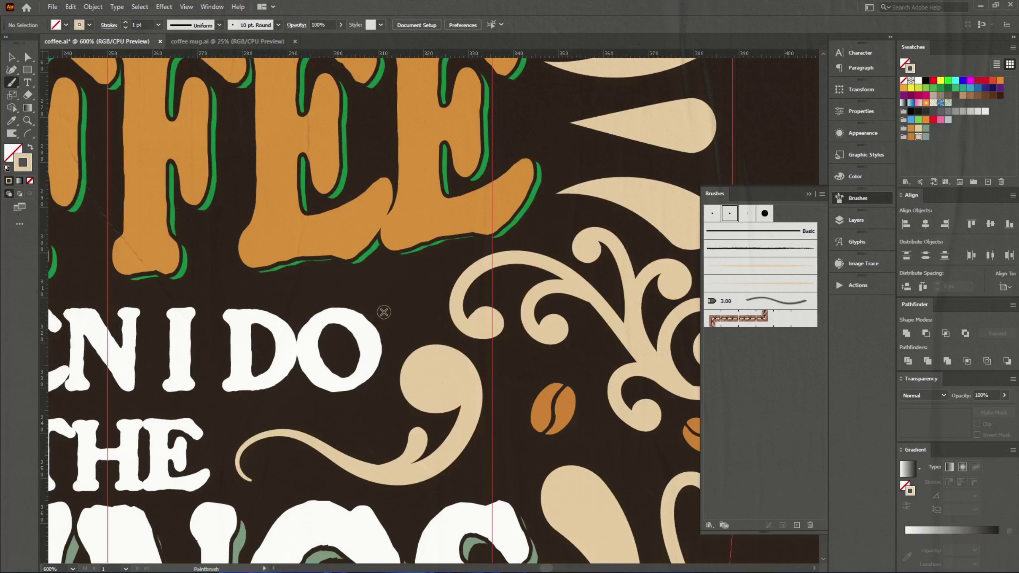
Shrink a coffee bean and place a small duplicate in the swirl beside THE
scroll(364, 326, "up", 3)
scroll(364, 326, "right", 4)
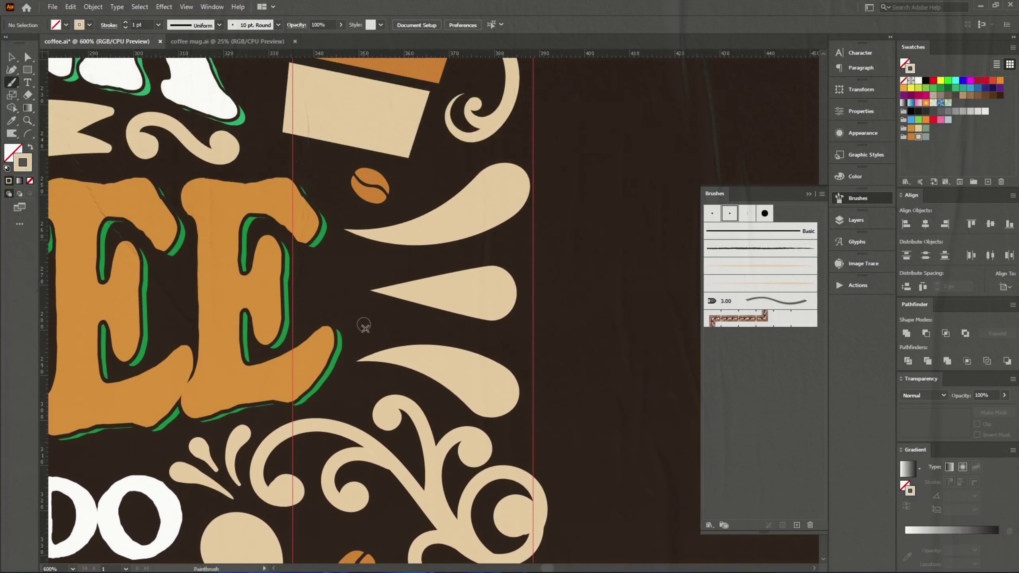
left_click_drag(439, 228, 446, 320)
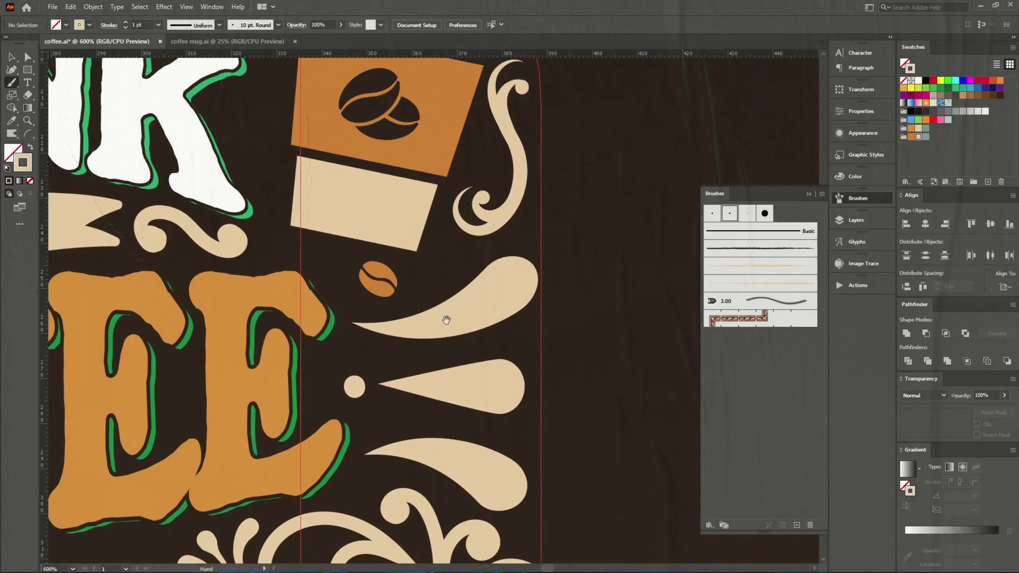
key("ctrl+minus")
key("ctrl+minus")
scroll(419, 310, "down", 5)
scroll(206, 424, "up", 4)
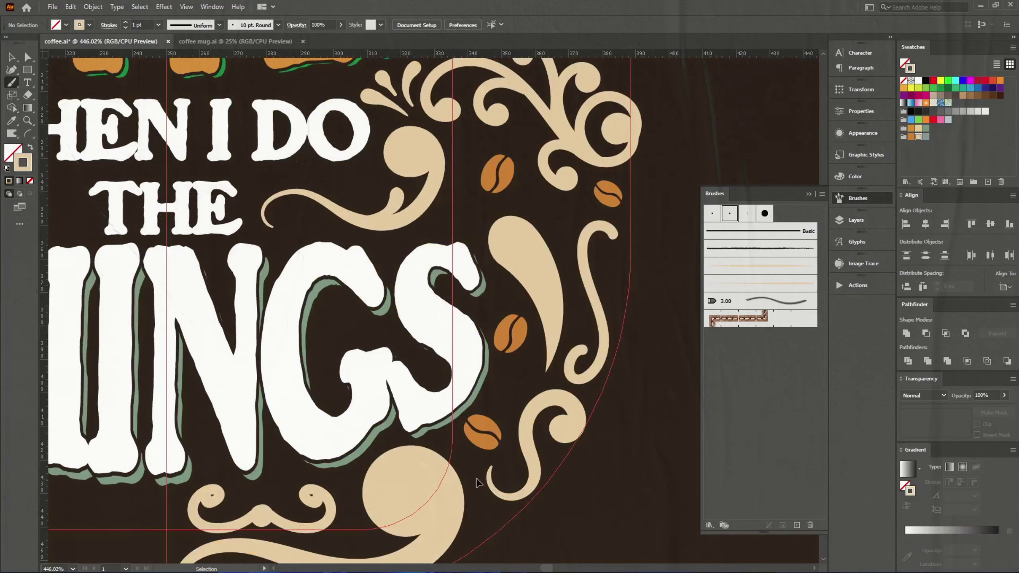
key("v")
mouse_move(387, 228)
left_mouse_down()
mouse_move(367, 195)
mouse_move(297, 219)
left_mouse_up()
left_click(312, 232)
left_click(729, 213)
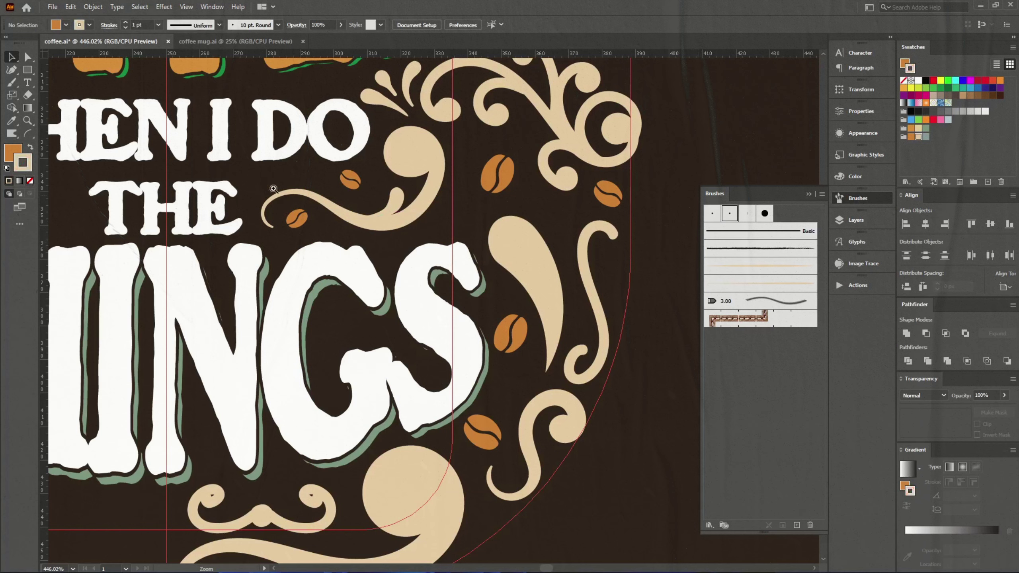
scroll(274, 169, "up", 5)
Redraw the cream swirl tail beside the beans as a sweeping curve with a curled tip
key("b")
mouse_move(250, 336)
left_mouse_down()
mouse_move(269, 260)
mouse_move(433, 217)
left_mouse_up()
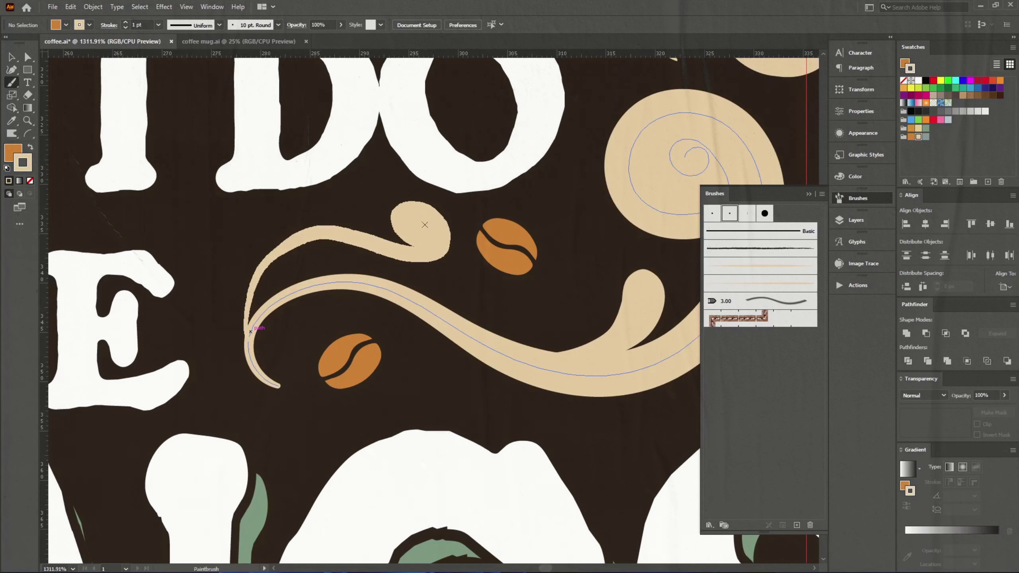
key("ctrl+z")
key("ctrl+z")
scroll(284, 268, "down", 2)
left_click_drag(262, 227, 397, 204)
key("ctrl+z")
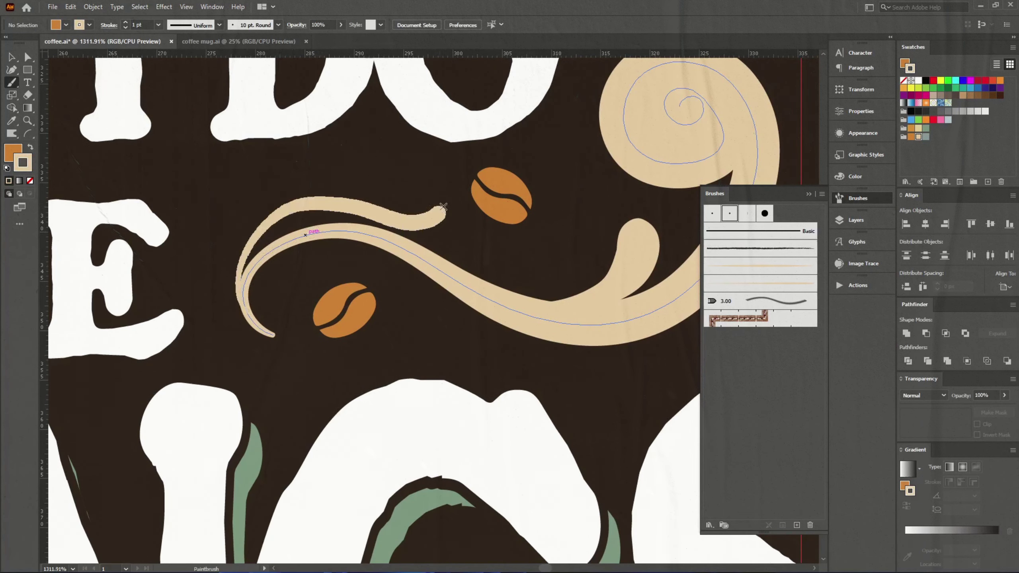
left_click_drag(271, 248, 431, 195)
key("ctrl+z")
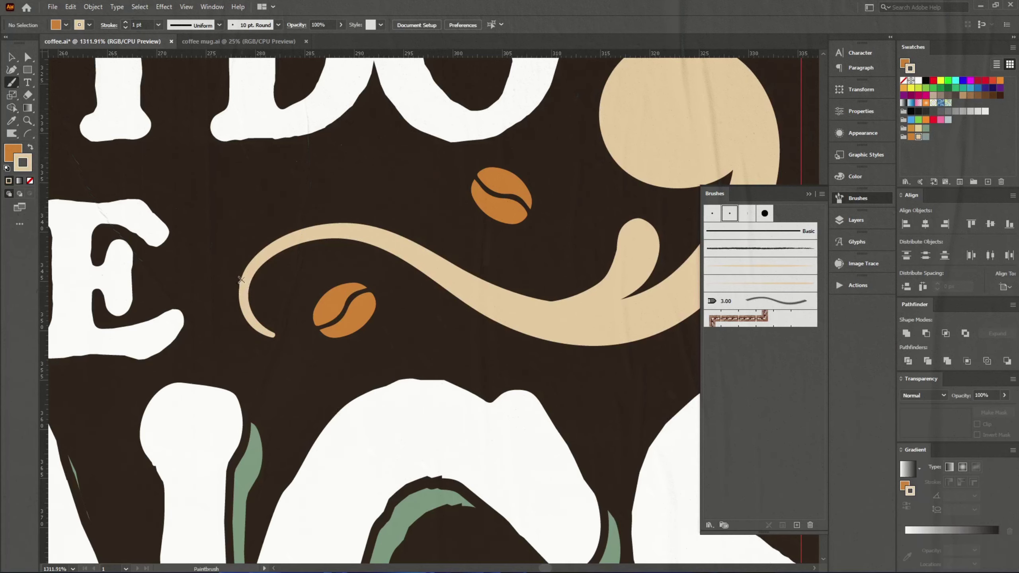
left_click_drag(273, 249, 417, 180)
Paint a thin cream stroke beside the coffee cup
left_click(432, 324, "ctrl+alt")
key("ctrl+0")
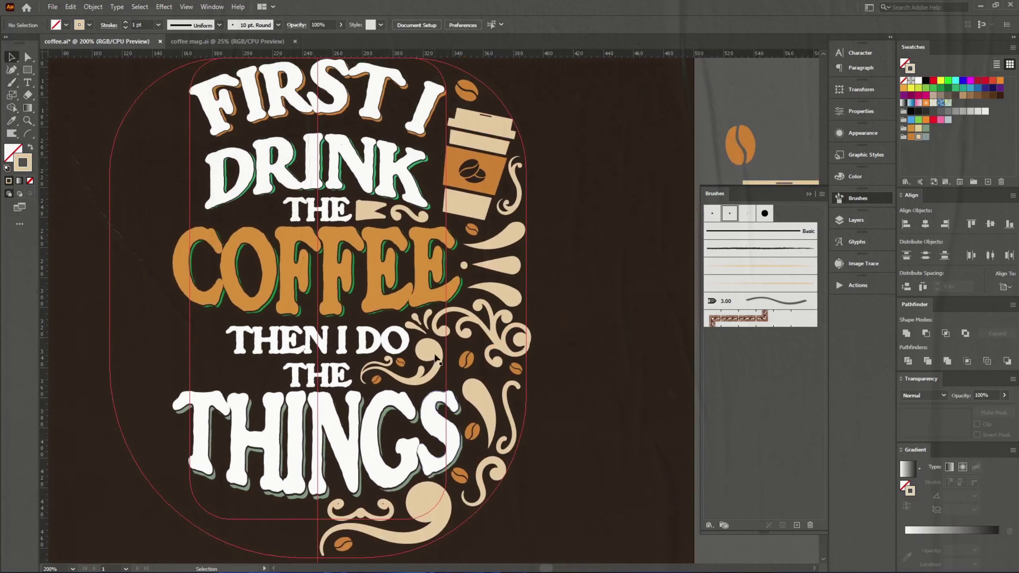
scroll(473, 246, "up", 5)
left_click_drag(338, 274, 344, 181)
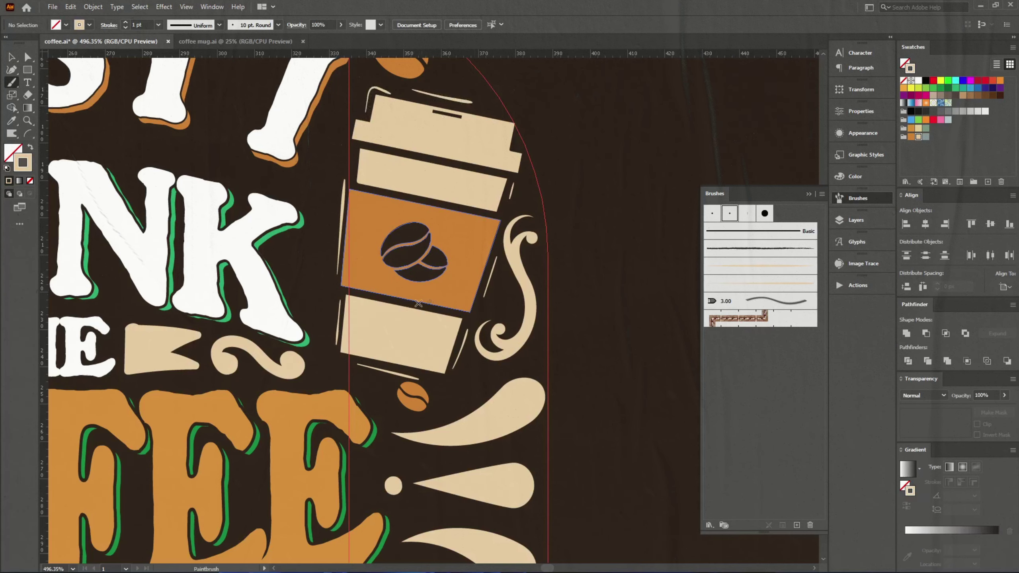
scroll(418, 304, "down", 5)
Reflect-copy the cup-and-swirl decorations to the left of the lettering and save
key("v")
left_click(232, 160)
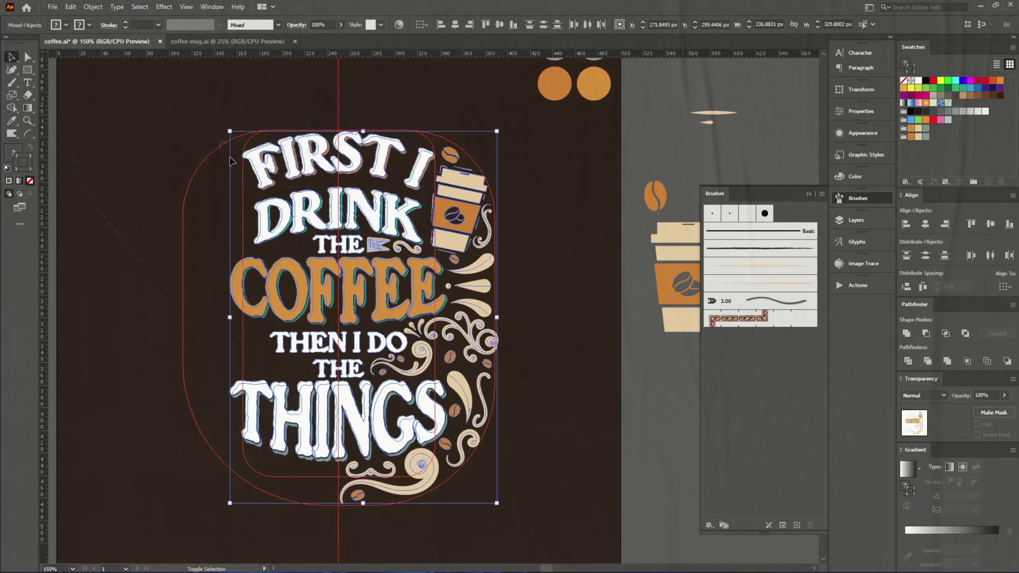
left_click(461, 281)
key("o")
key("Return")
left_click(580, 360)
left_click_drag(470, 485, 312, 486)
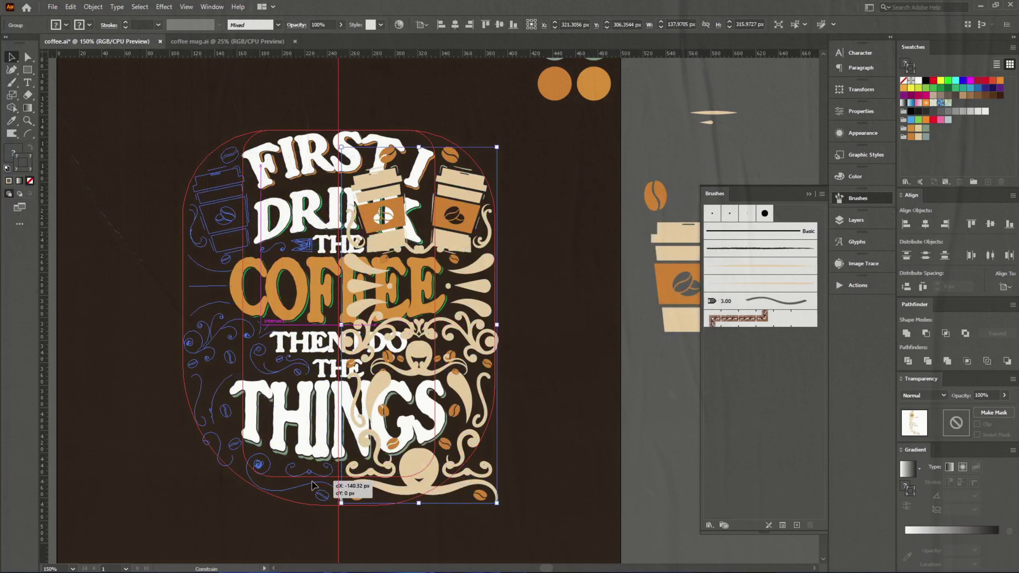
left_click(473, 469)
key("ctrl+s")
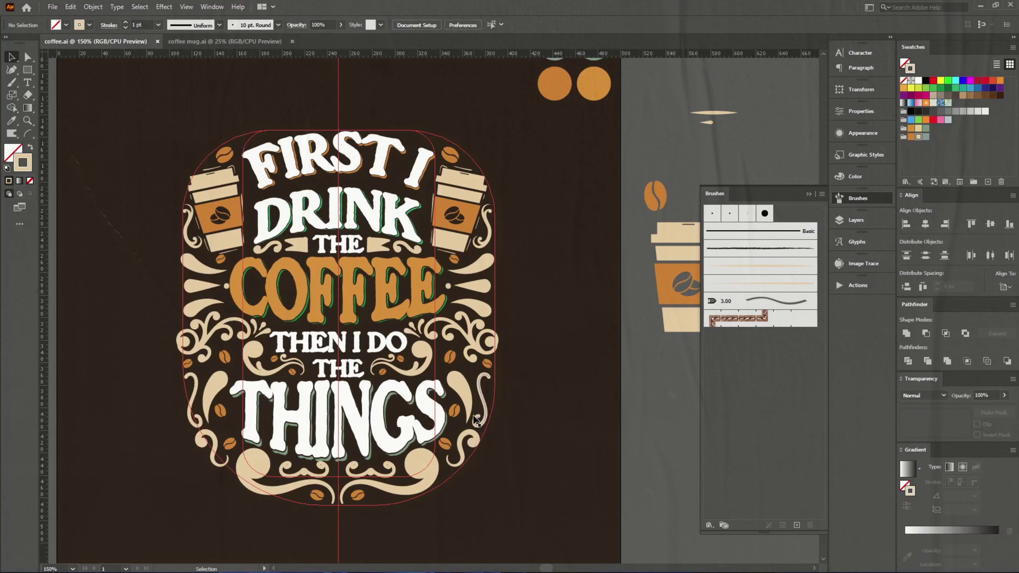
Paint a small cream drop and dot between FIRST I and DRINK with a smaller round brush
left_click_drag(302, 116, 290, 361)
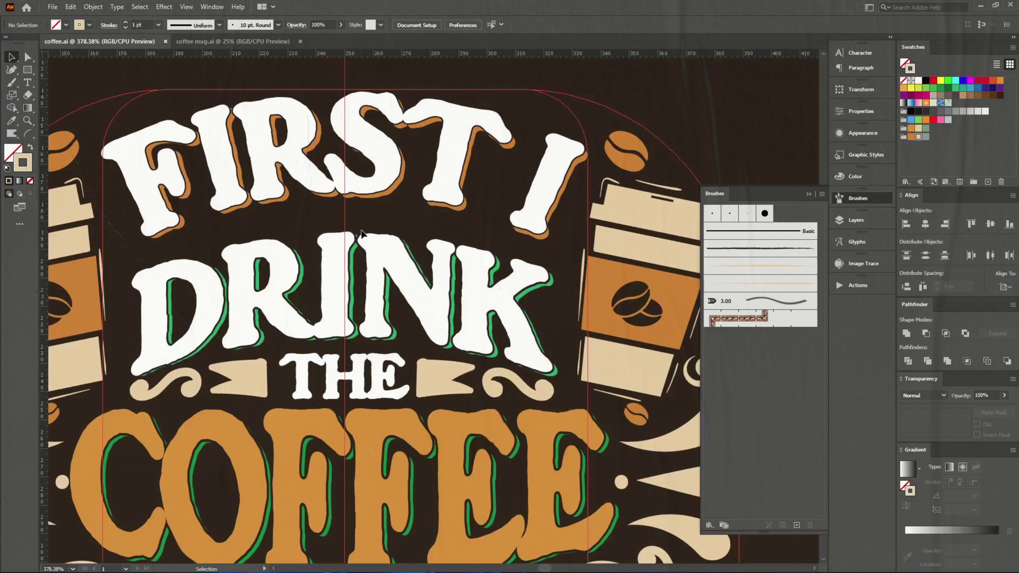
scroll(407, 260, "up", 3)
key("b")
left_click(712, 213)
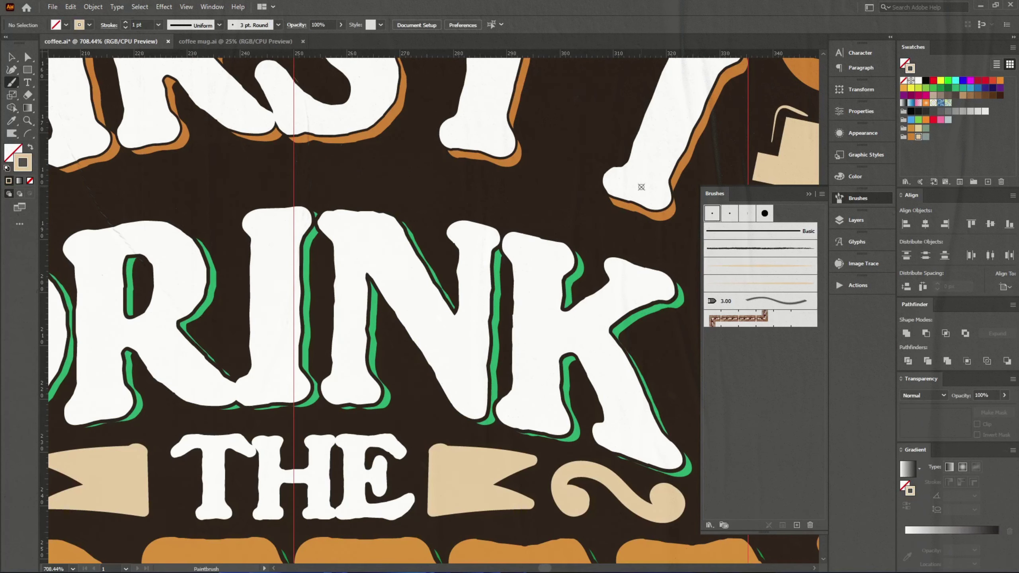
left_click_drag(296, 168, 296, 206)
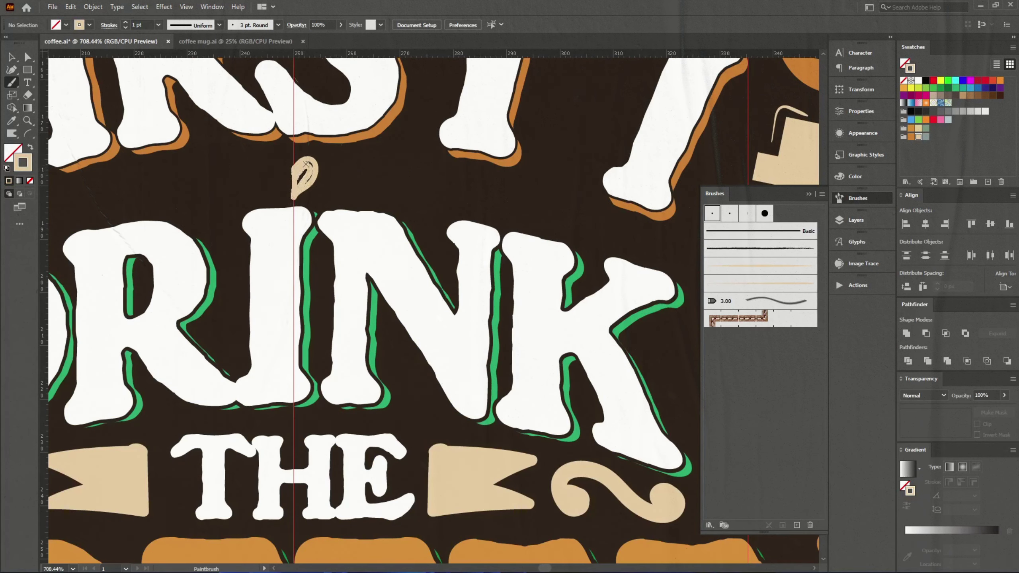
left_click_drag(310, 161, 275, 196)
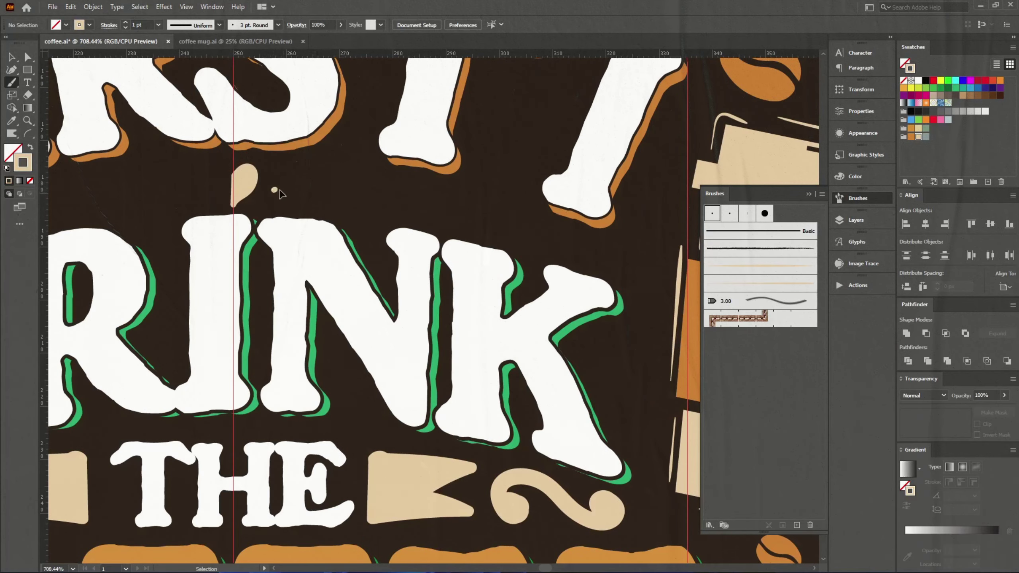
key("ctrl+z")
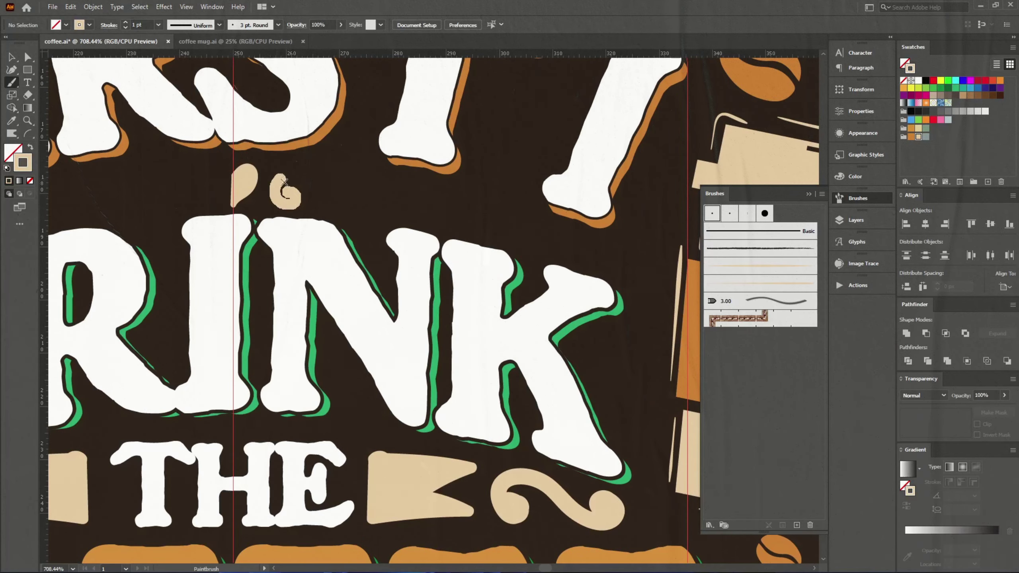
left_click(293, 191)
Reflect-copy the swirl beside the drop onto its left side
key("ctrl+v")
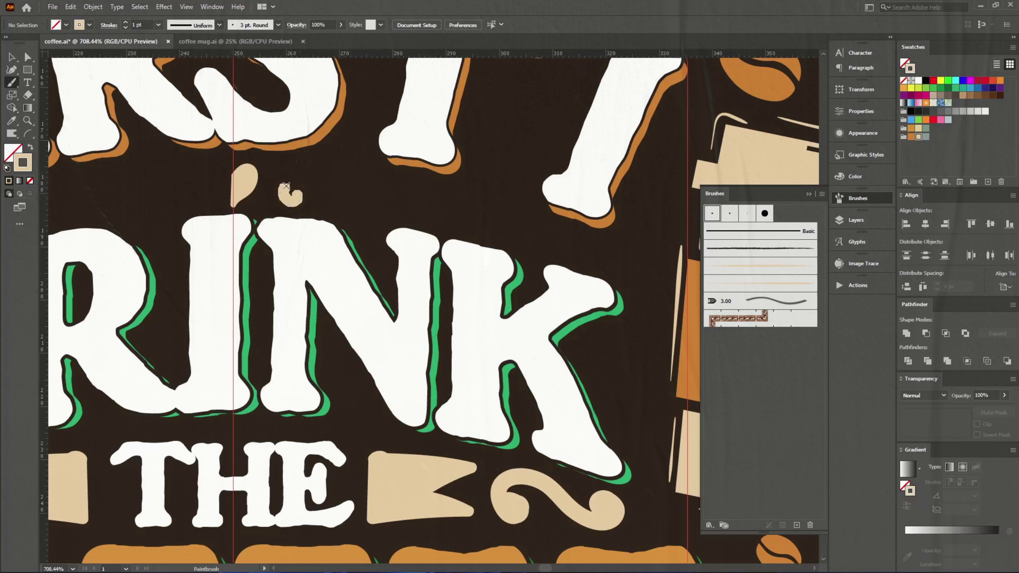
mouse_move(213, 174)
left_mouse_down()
mouse_move(303, 191)
mouse_move(105, 191)
left_mouse_up()
key("o")
key("Return")
left_click(580, 360)
Finish the heart ornament and paint an arc of three cream dots beside it
scroll(210, 195, "up", 5)
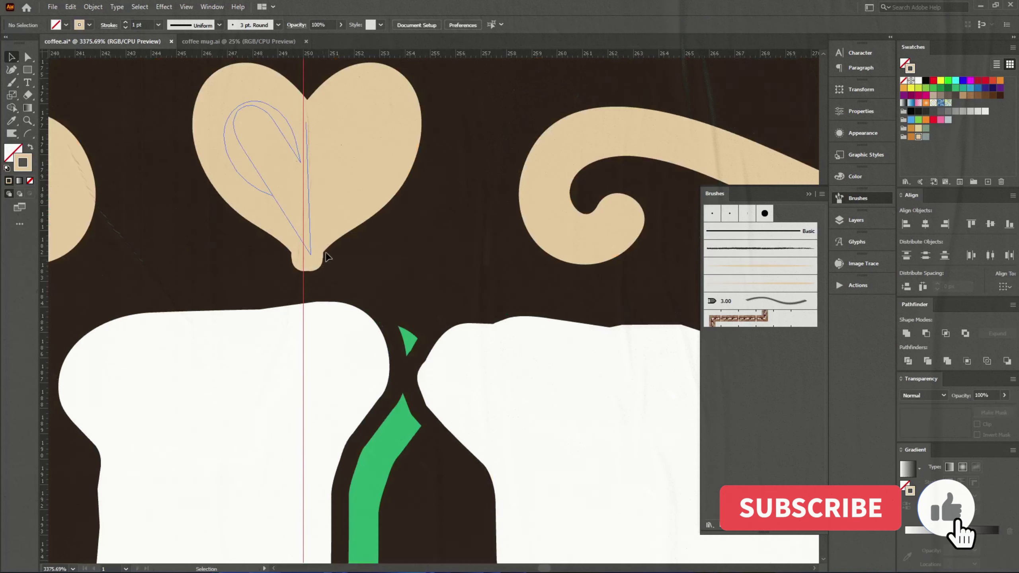
left_click(256, 216)
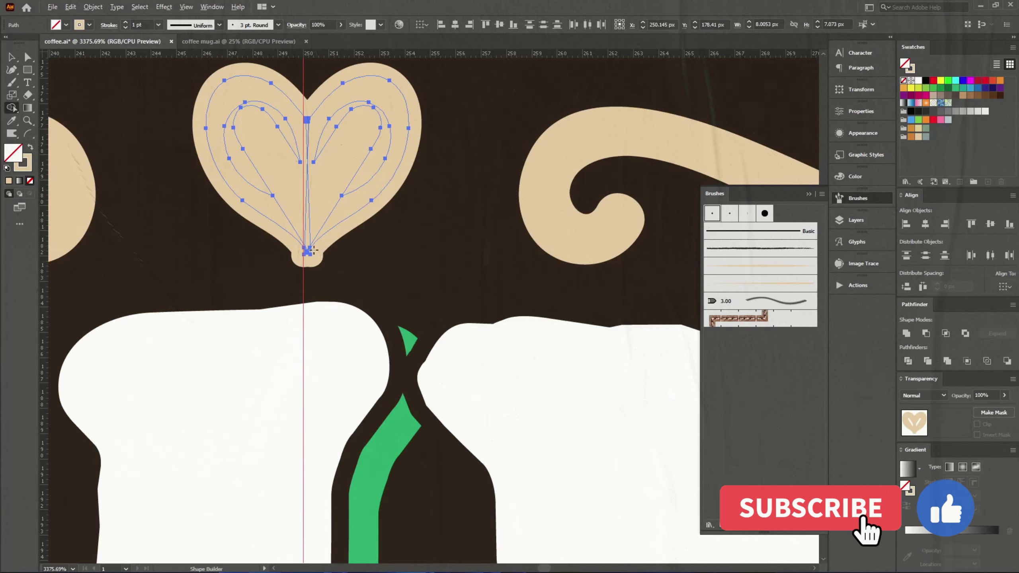
key("ctrl+shift+a")
key("ctrl+minus")
key("ctrl+0")
key("b")
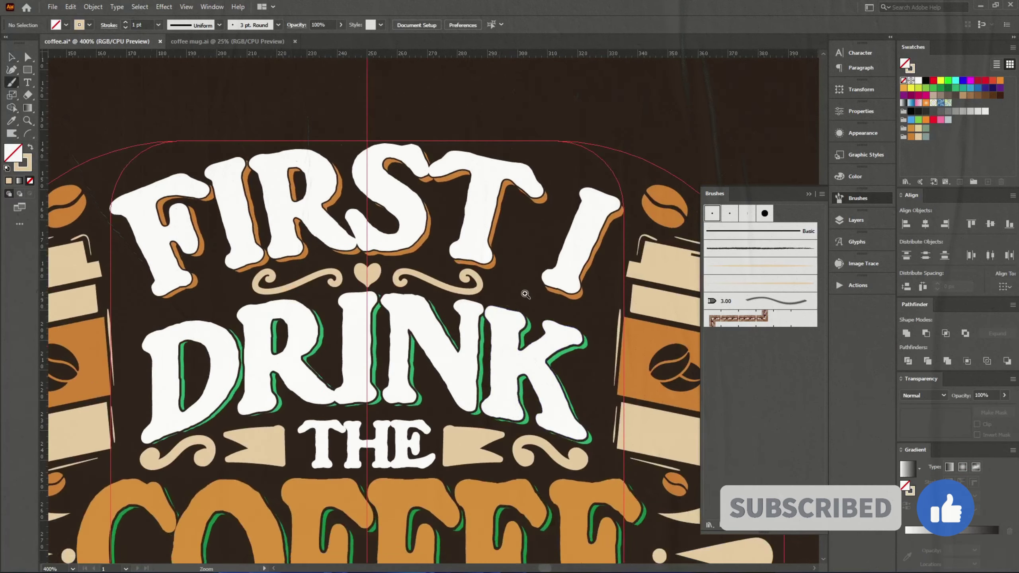
scroll(341, 264, "up", 4)
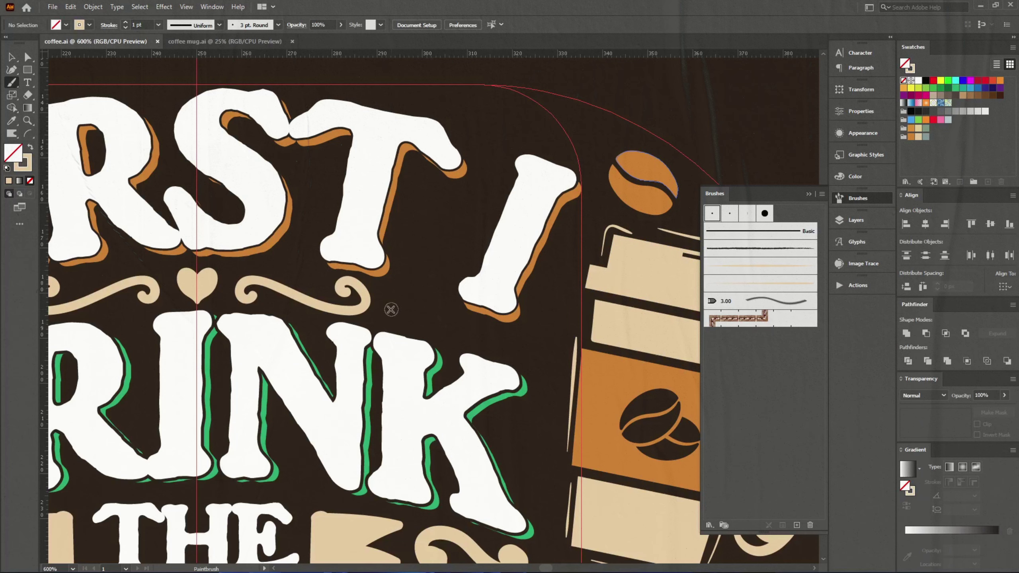
left_click(437, 325)
left_click(465, 332)
left_click(497, 345)
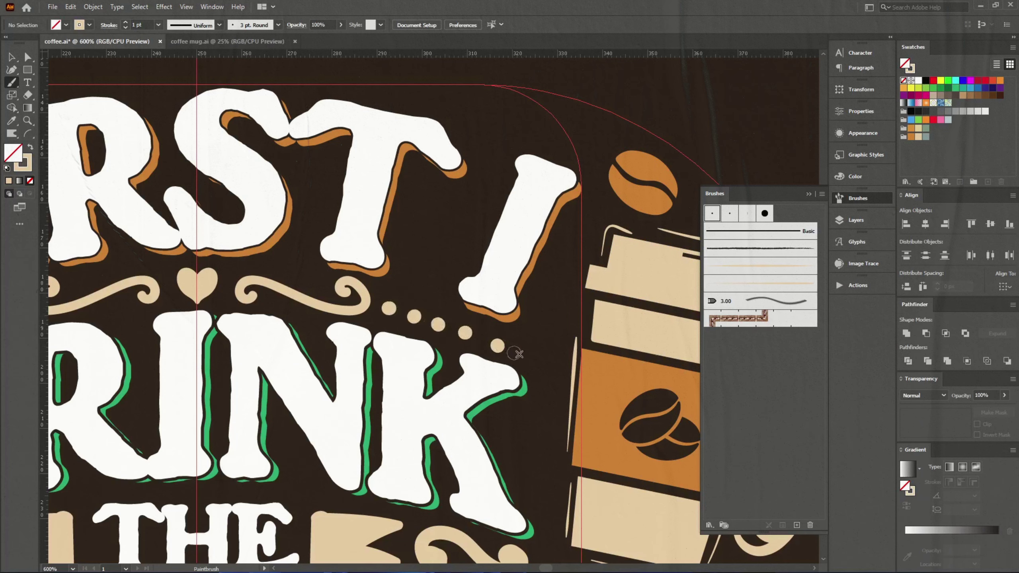
Reflect-copy the arc of dots and move the copy to the left side
key("v")
left_click_drag(377, 293, 510, 355)
right_click(487, 342)
left_click(575, 360)
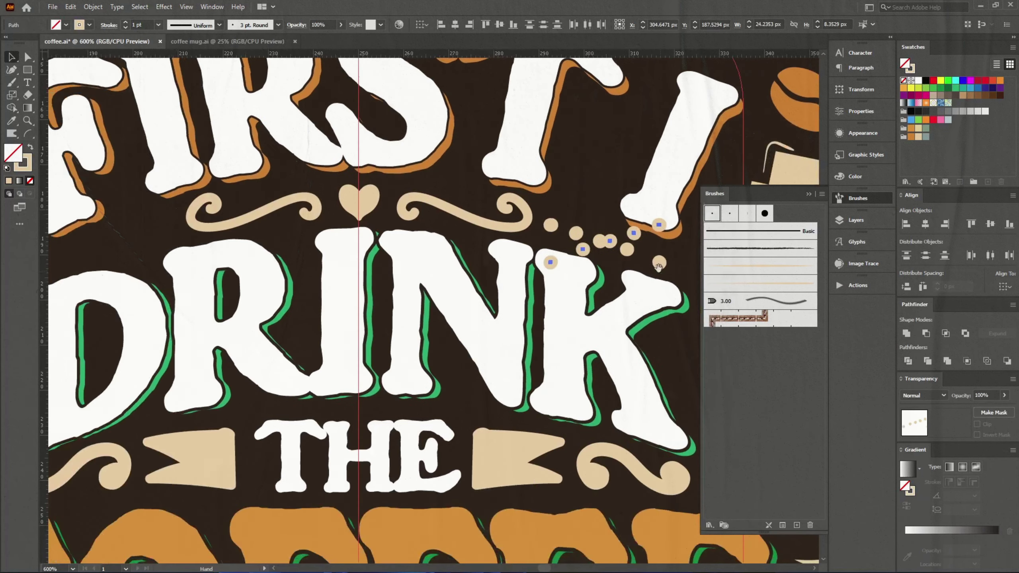
left_click_drag(602, 236, 108, 241)
left_click(453, 170)
Choose the round brush and bring FIRST I DRINK THE COFFEE into view
key("ctrl+0")
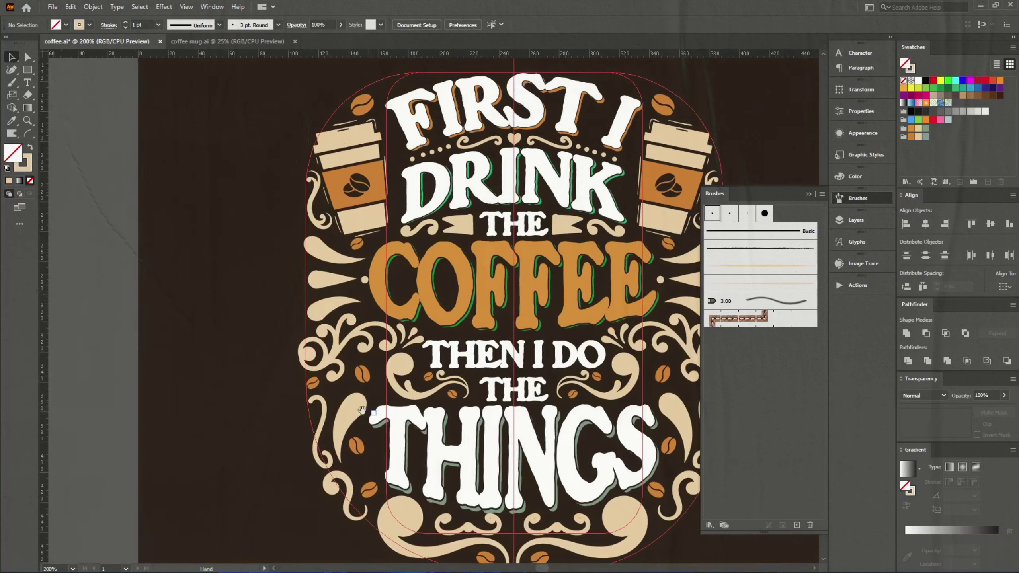
key("a")
left_click(181, 236)
key("v")
key("ctrl+plus")
left_click(440, 342)
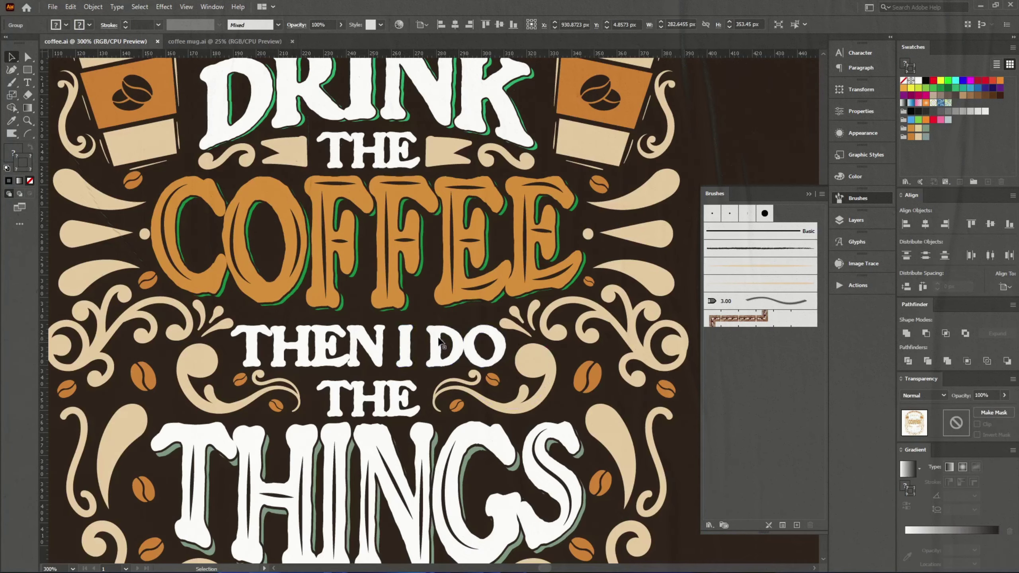
right_click(728, 135)
left_click(762, 225)
key("ctrl+plus")
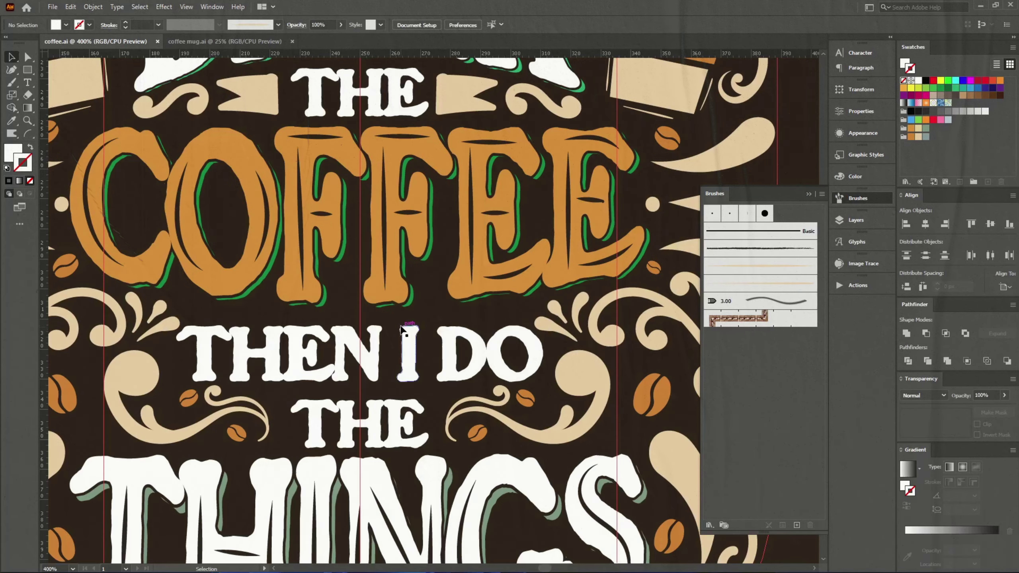
left_click(761, 265)
key("b")
key("ctrl+minus")
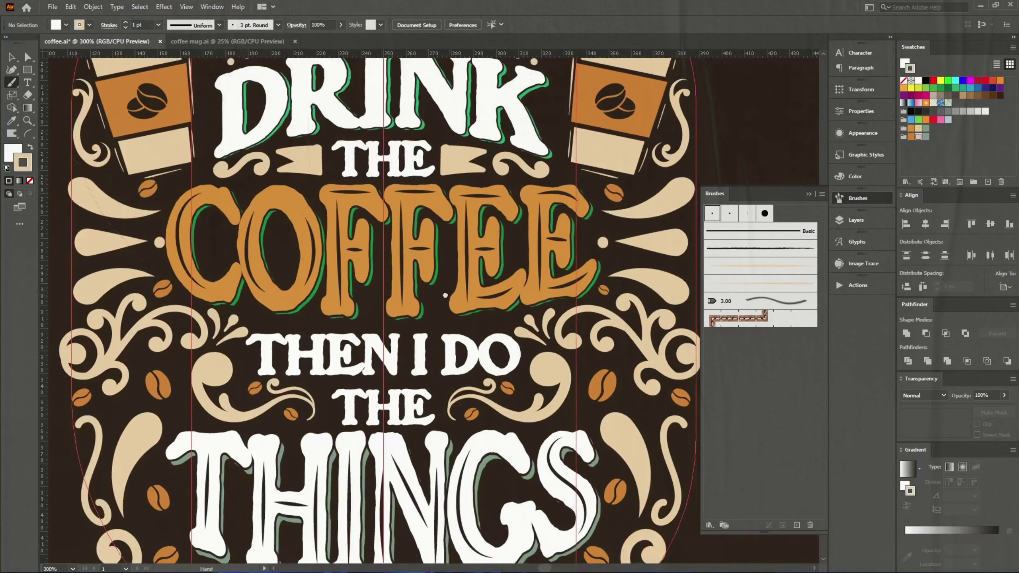
left_click_drag(446, 173, 446, 367)
Paint a cream J-shaped hook stroke and move it left of DRINK's D
left_click_drag(538, 296, 564, 225)
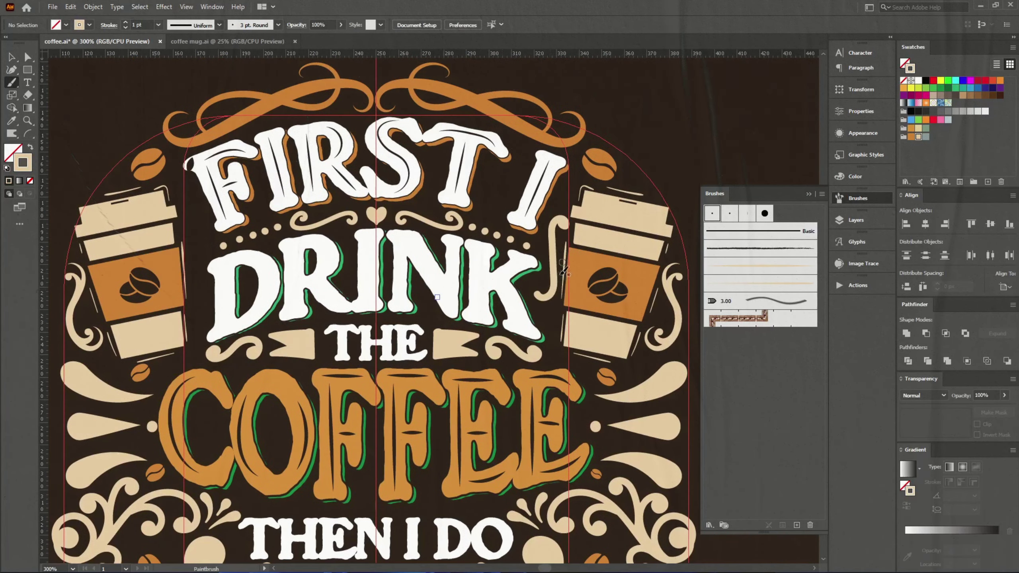
key("v")
left_click_drag(536, 296, 206, 297)
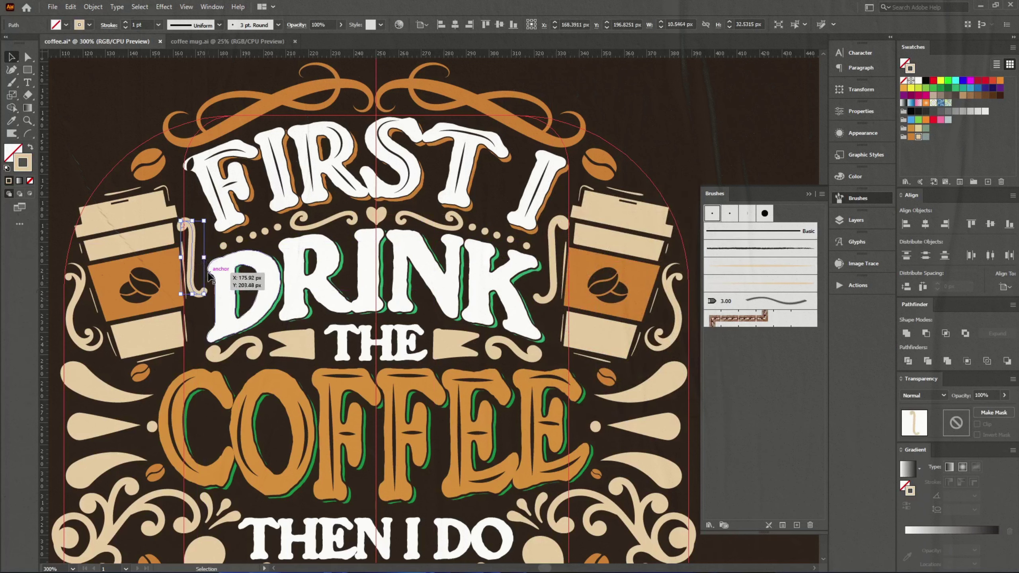
key("ctrl+shift+a")
key("b")
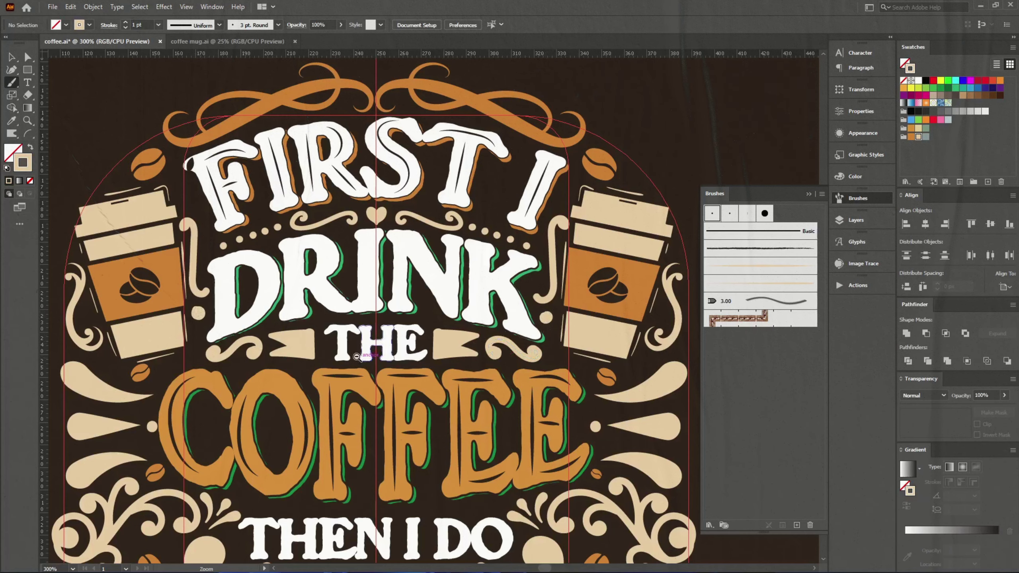
left_click(356, 356, "alt")
right_click(218, 200)
Give the FIRST I lettering group a tan cream fill
key("ctrl+a")
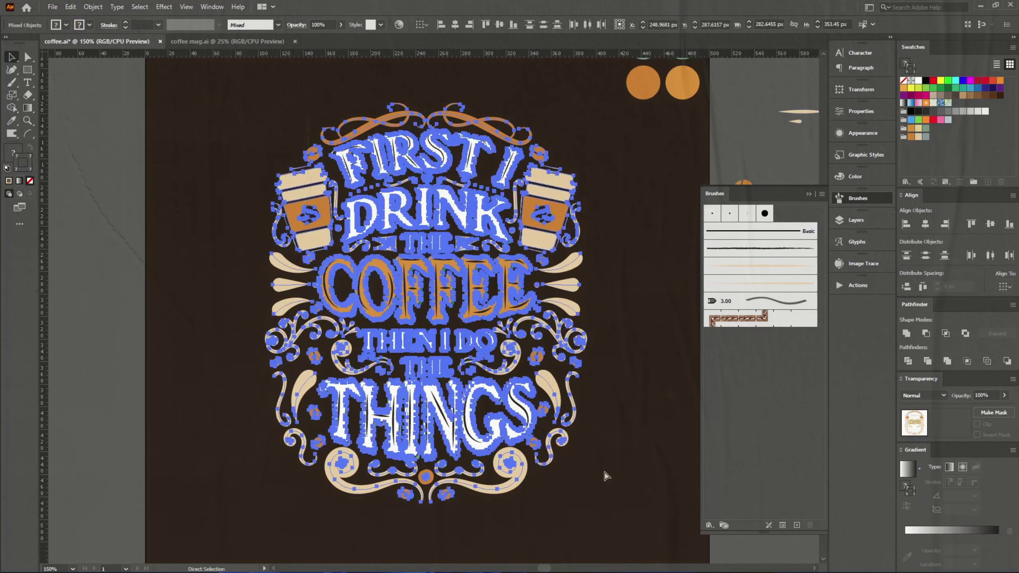
key("ctrl")
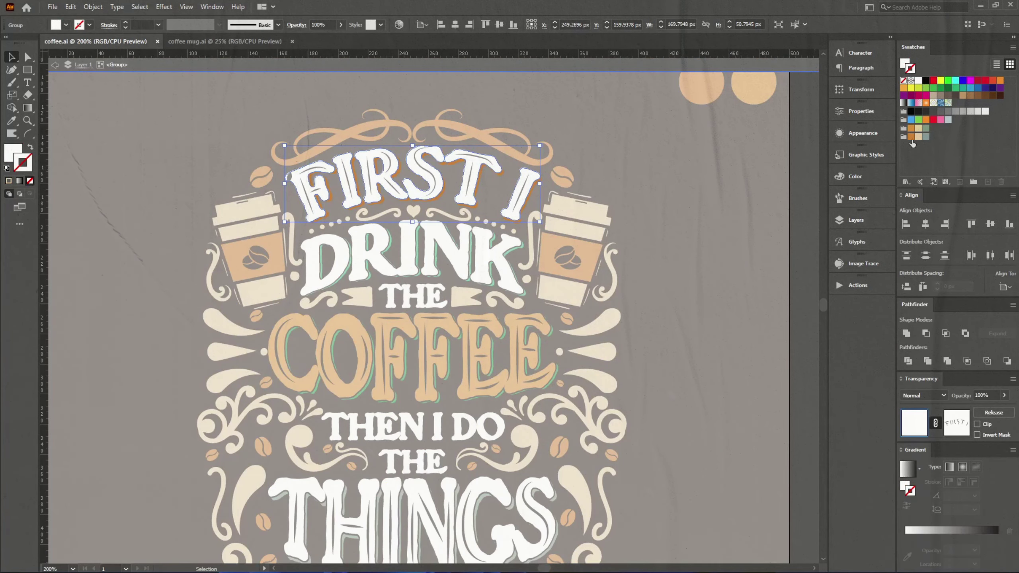
left_click(918, 137)
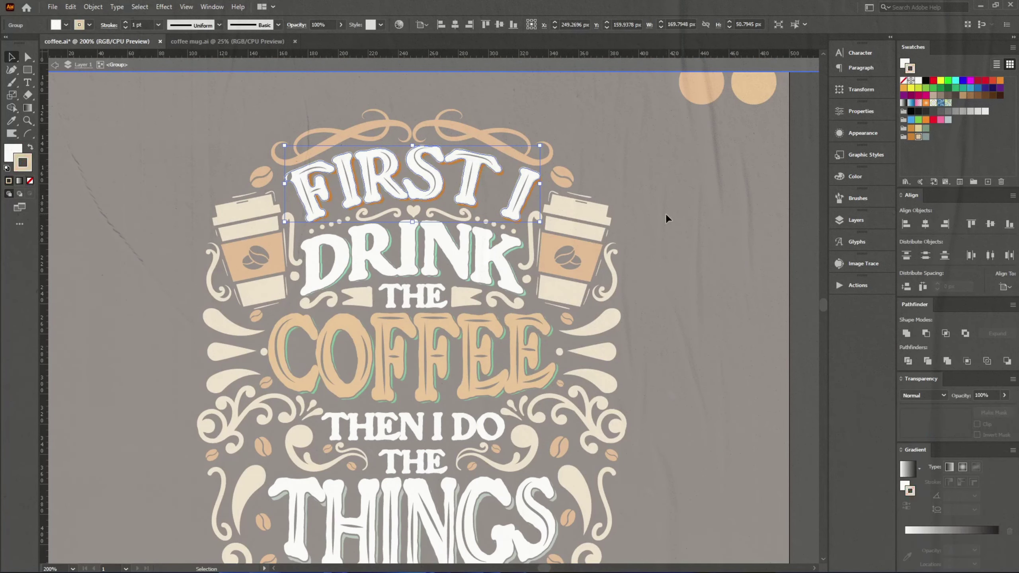
left_click(665, 213)
left_click_drag(8, 153, 357, 212)
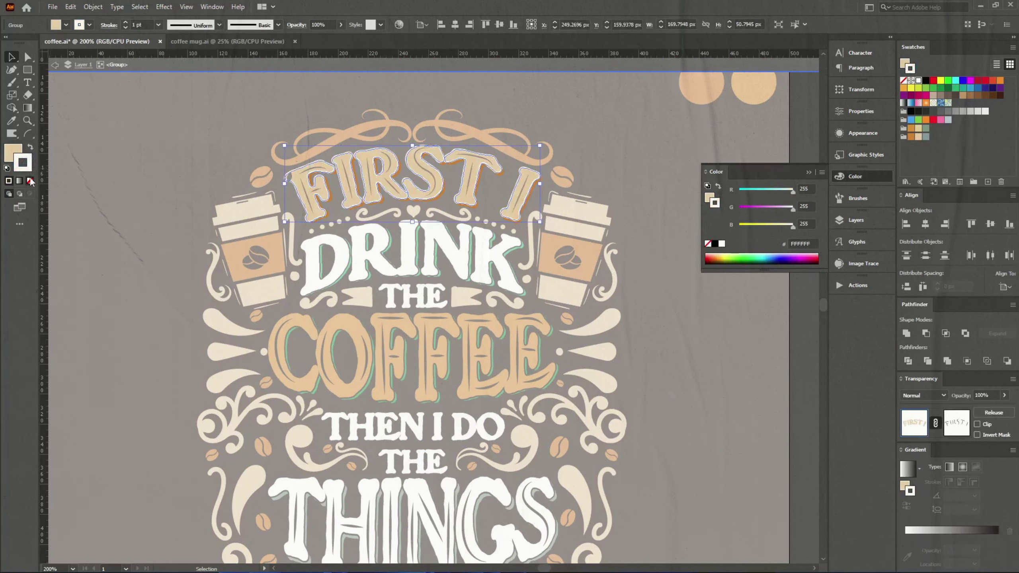
left_click(357, 213)
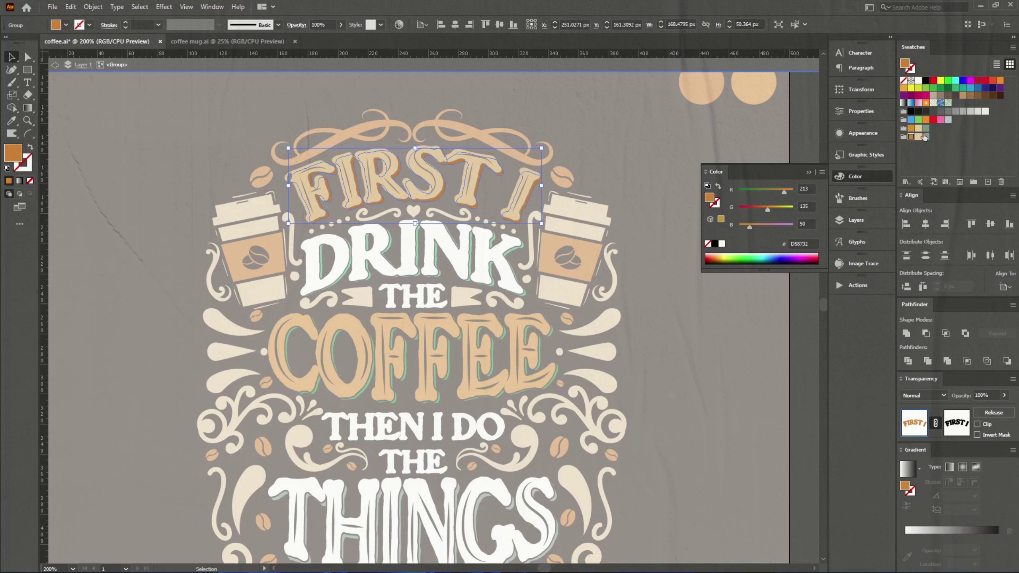
left_click(840, 175)
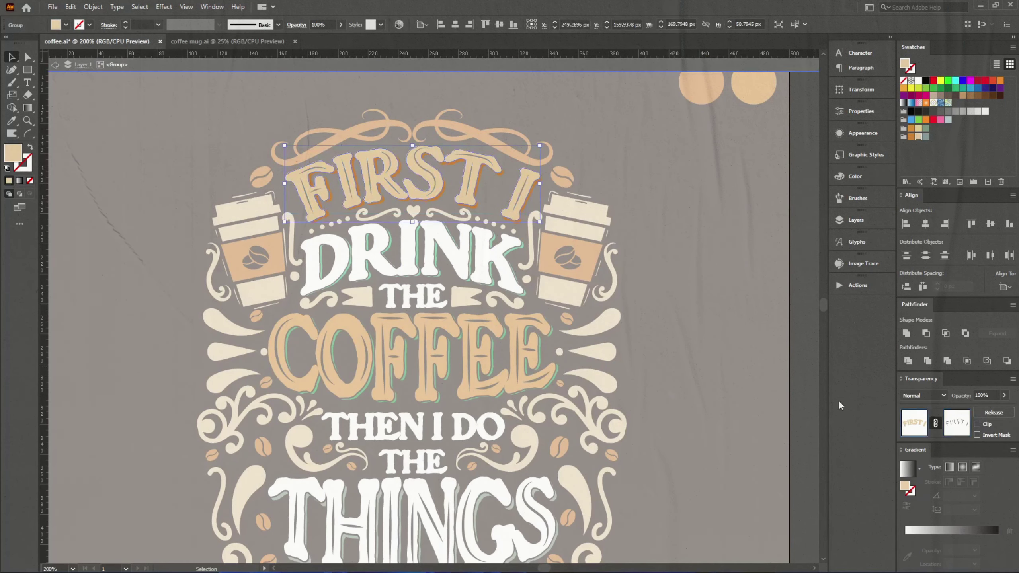
Apply the same tan fill to the DRINK lettering group
left_click(478, 250)
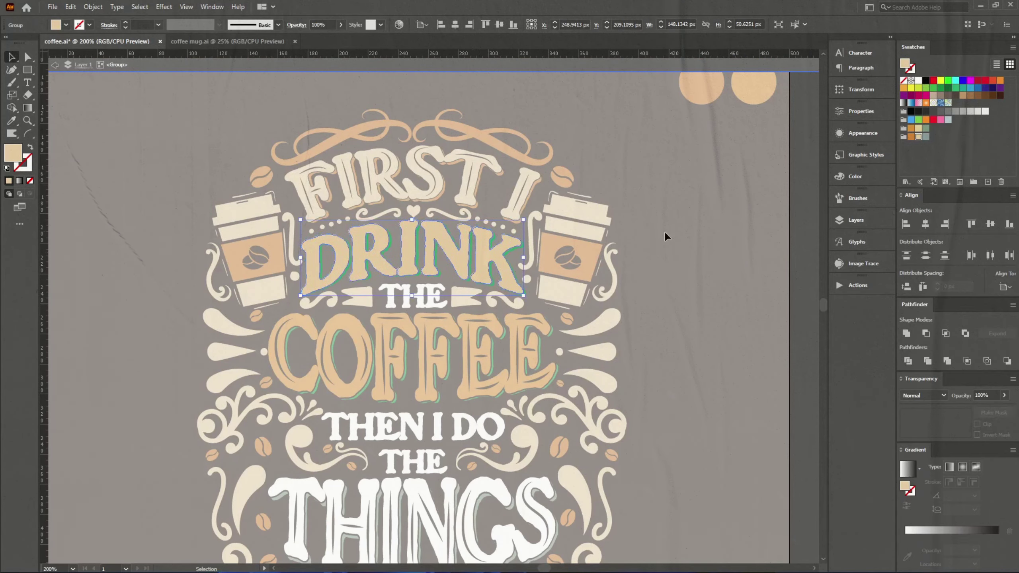
left_click(659, 200)
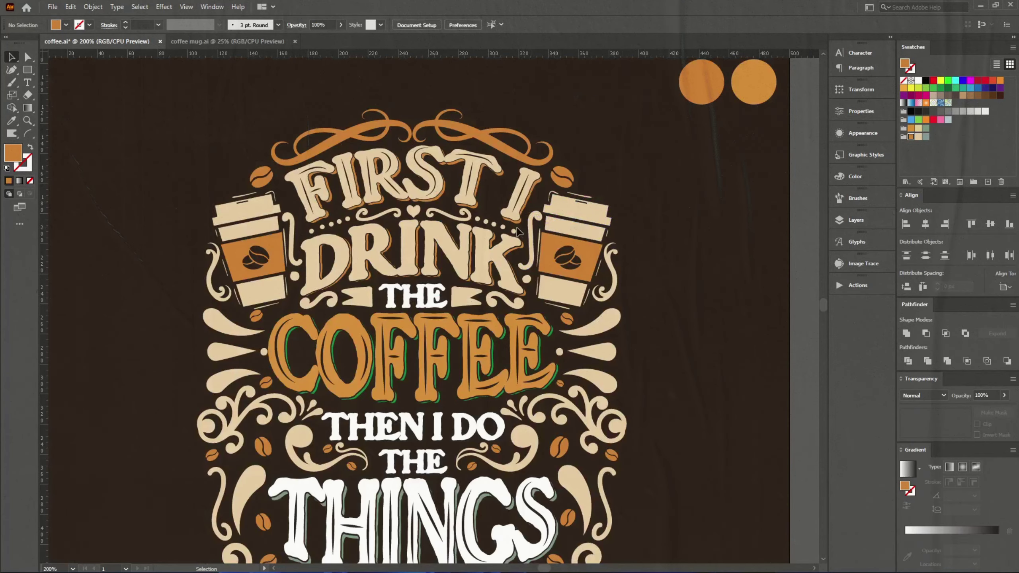
scroll(602, 227, "up", 1)
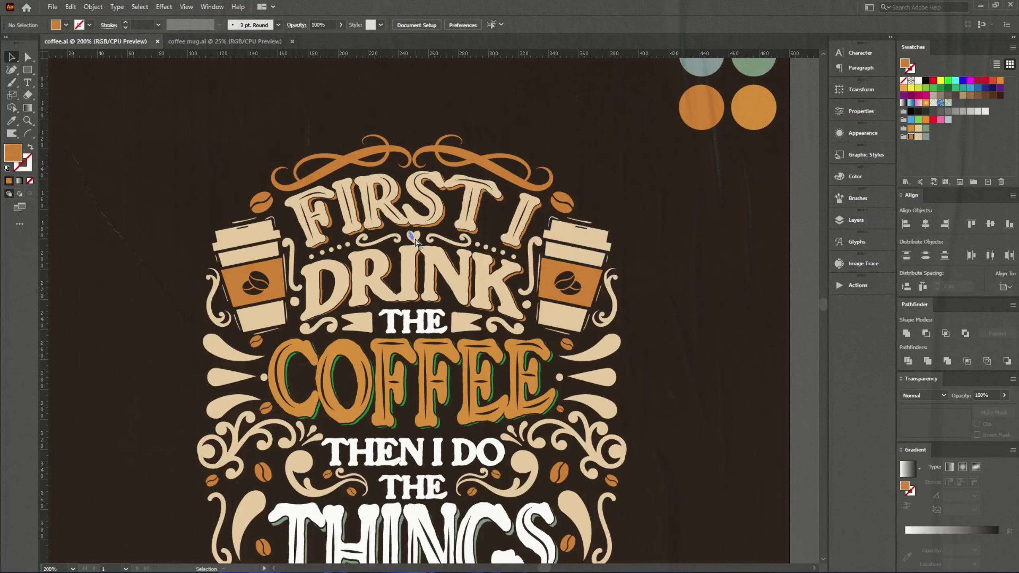
scroll(380, 249, "down", 4)
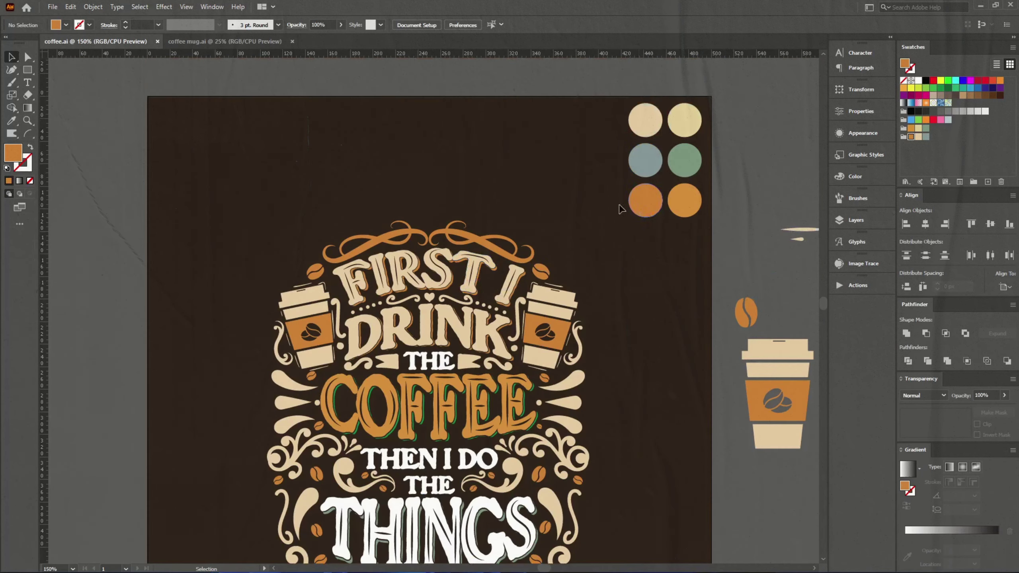
scroll(473, 263, "up", 4)
scroll(762, 101, "up", 1)
Check FIRST I's cream fill value in isolation mode, then exit isolation
double_click(480, 286)
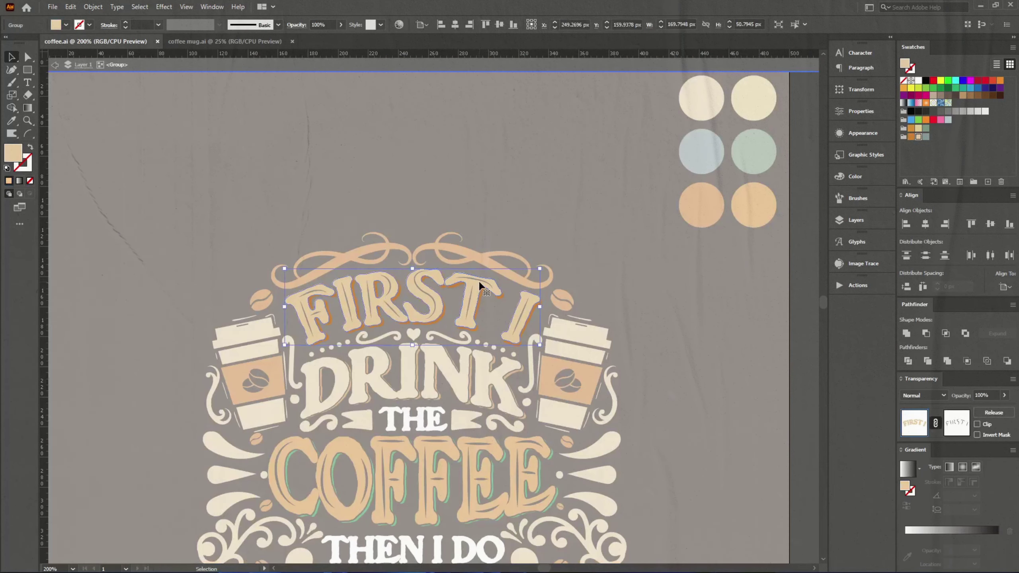
double_click(591, 266)
double_click(475, 283)
left_click(475, 283)
double_click(12, 152)
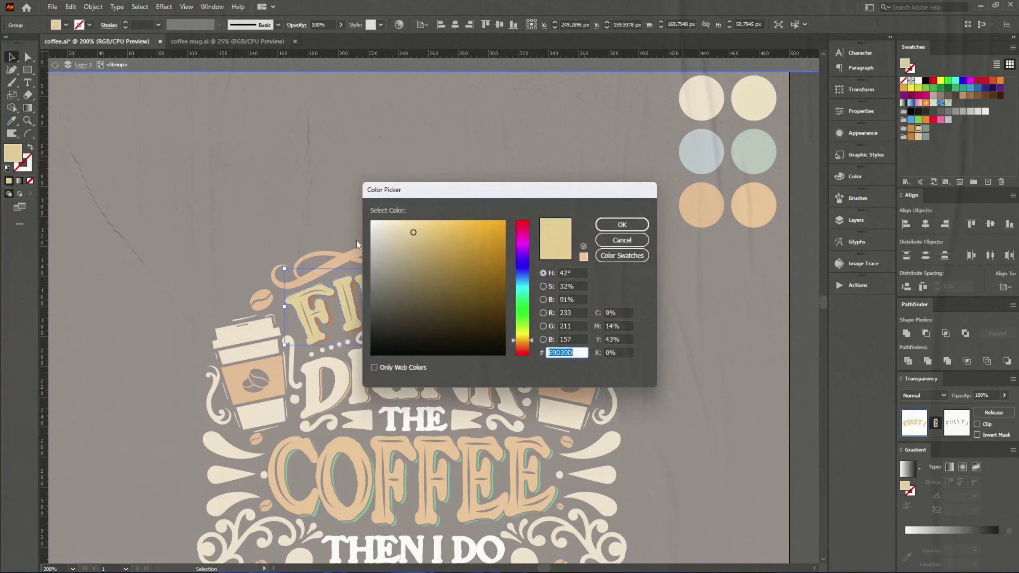
key("Return")
scroll(571, 192, "down", 2)
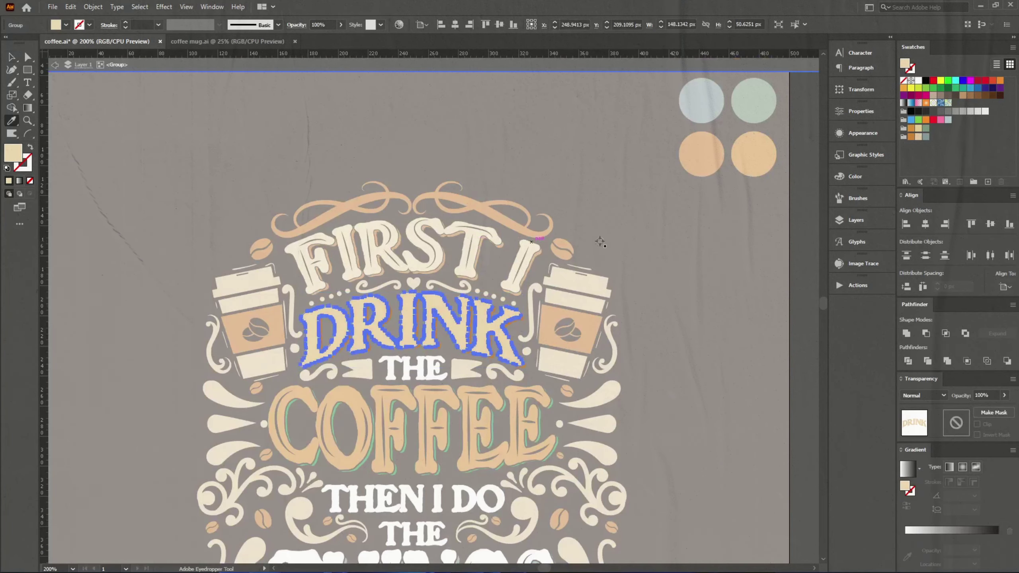
double_click(672, 246)
scroll(639, 246, "down", 3)
Recolour the upper THE and the COFFEE lettering with DRINK's cream fill
left_click(423, 286)
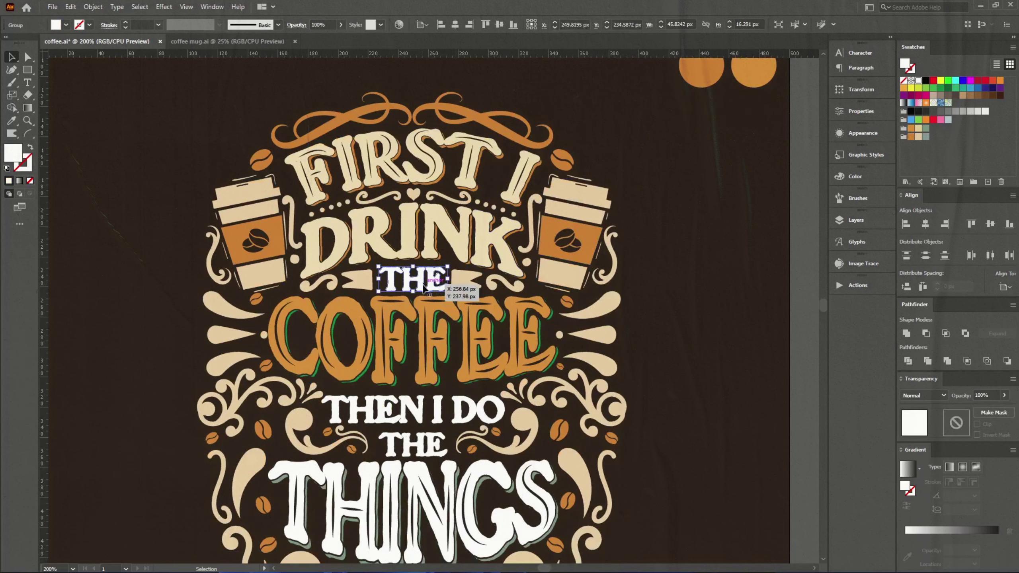
left_click(400, 256)
key("v")
key("ctrl+shift+a")
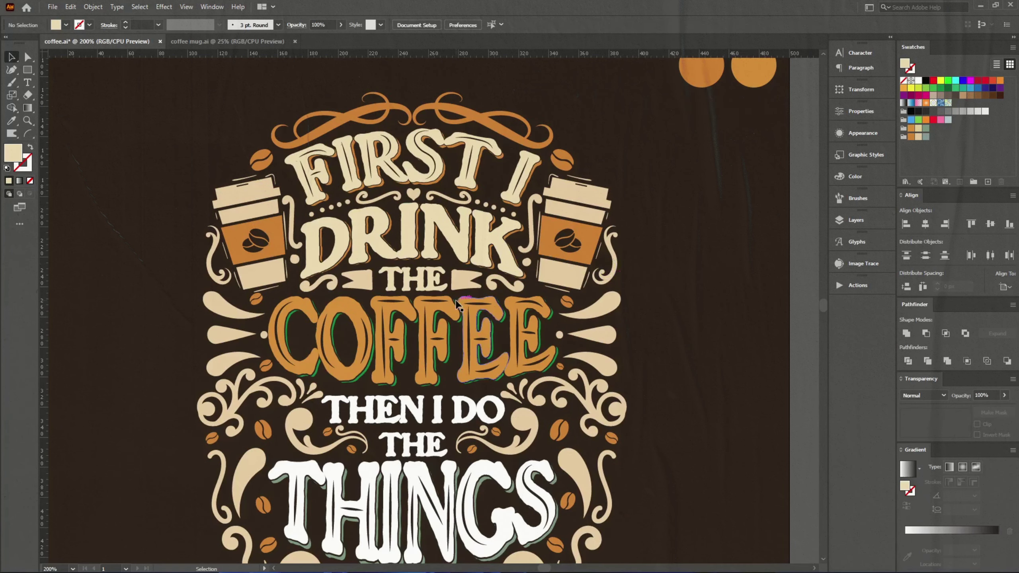
double_click(358, 326)
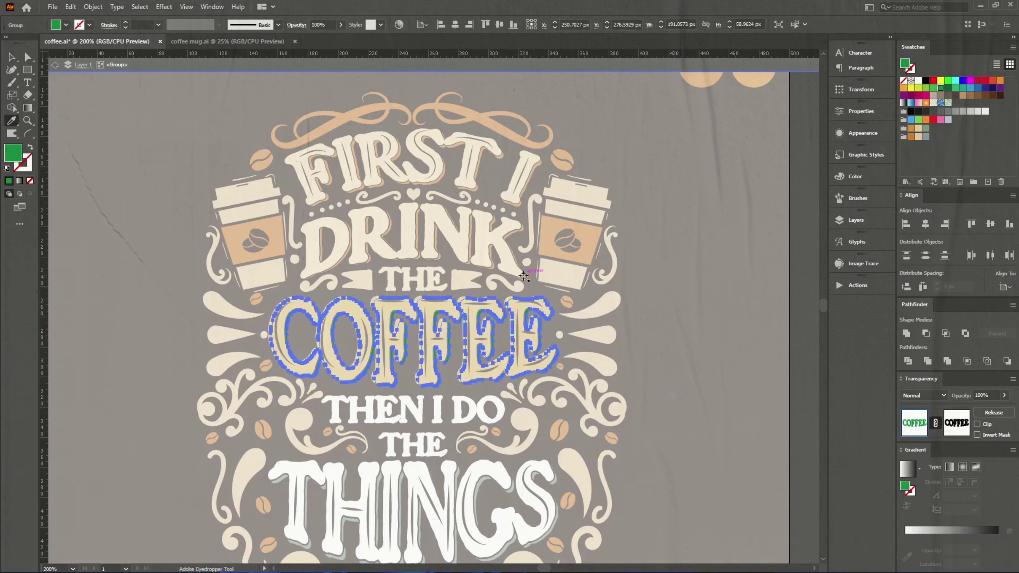
double_click(571, 331)
scroll(572, 331, "down", 3)
Sample cream onto the lower THE and THEN I DO
left_click(417, 357)
scroll(417, 357, "up", 3)
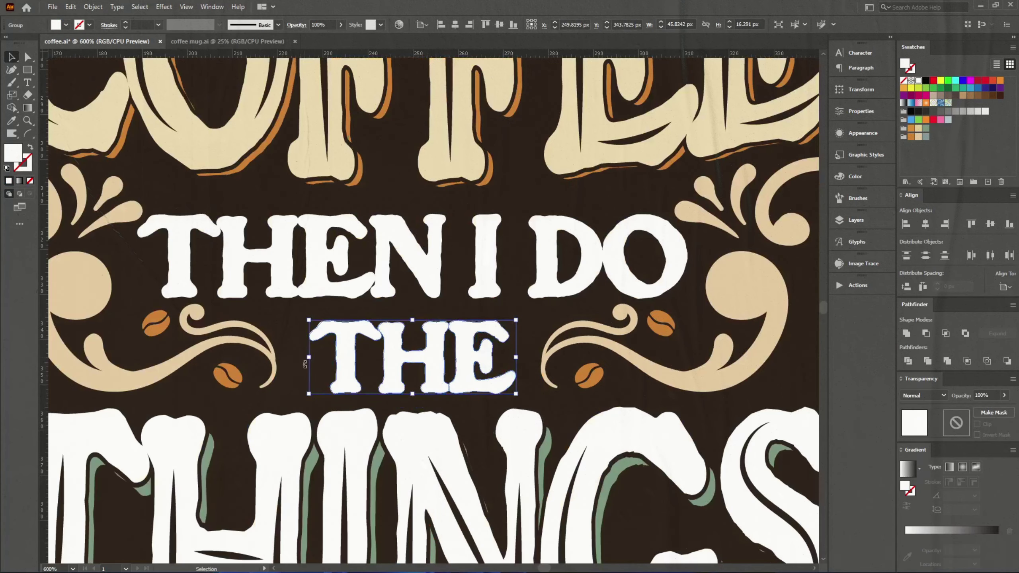
left_click_drag(309, 357, 306, 356)
key("i")
scroll(407, 327, "down", 2)
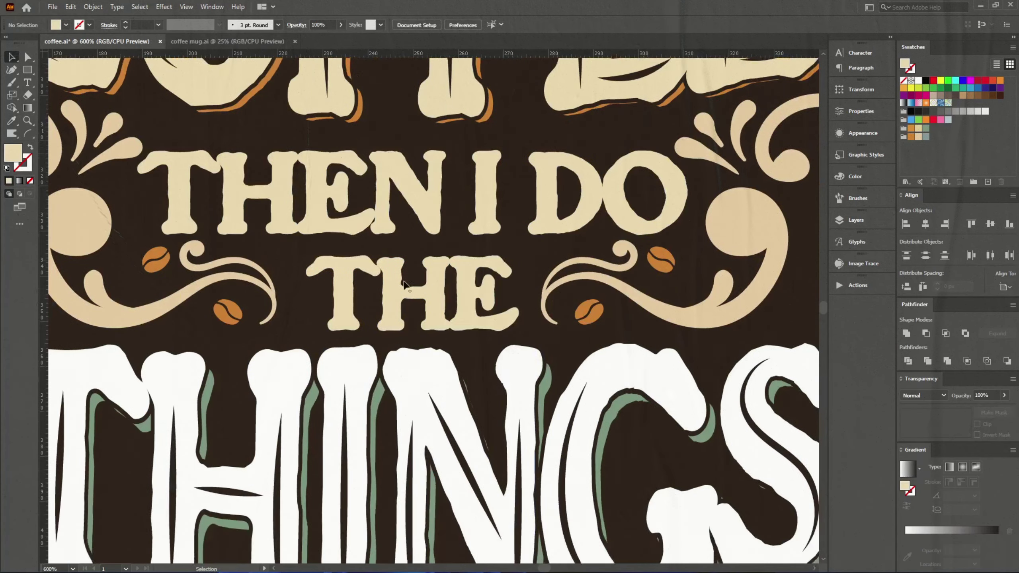
Turn the THINGS lettering cream and exit isolation to view the whole poster
double_click(407, 327)
left_click(379, 385)
key("v")
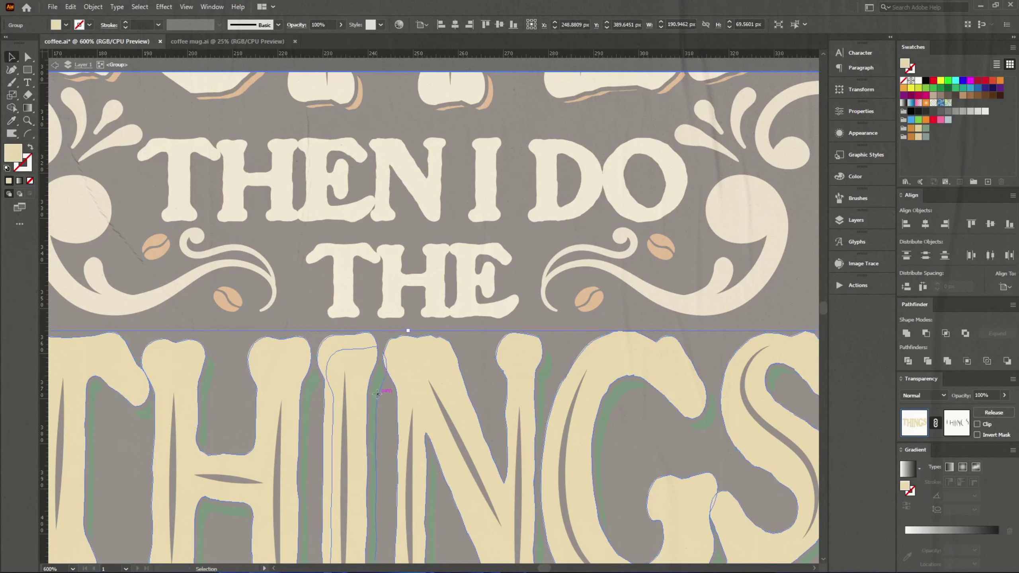
left_click(379, 385)
key("Escape")
scroll(395, 442, "down", 1)
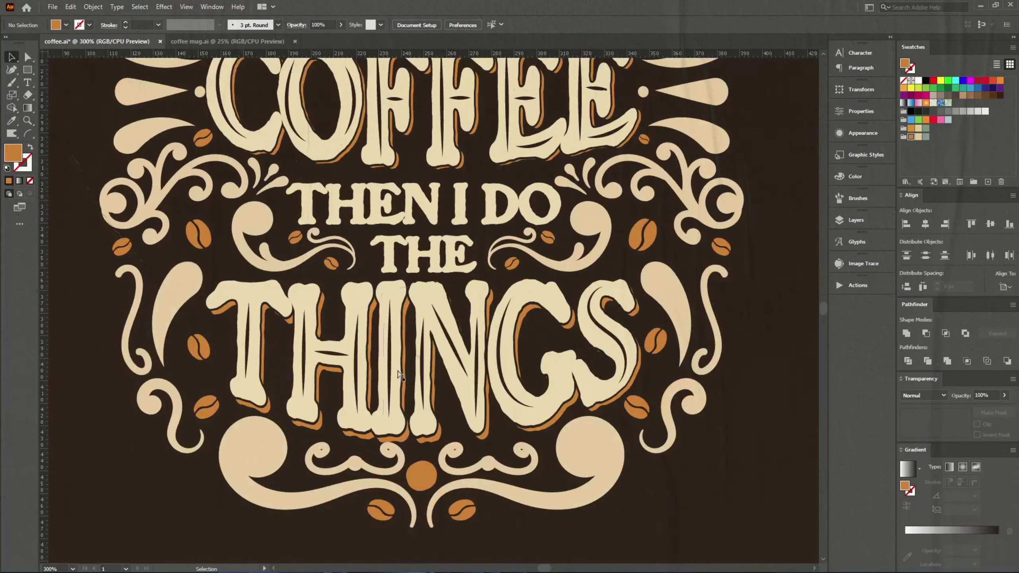
scroll(396, 442, "down", 2)
scroll(617, 413, "up", 3)
Make the inner top ornament swirls slate blue
left_click(334, 155)
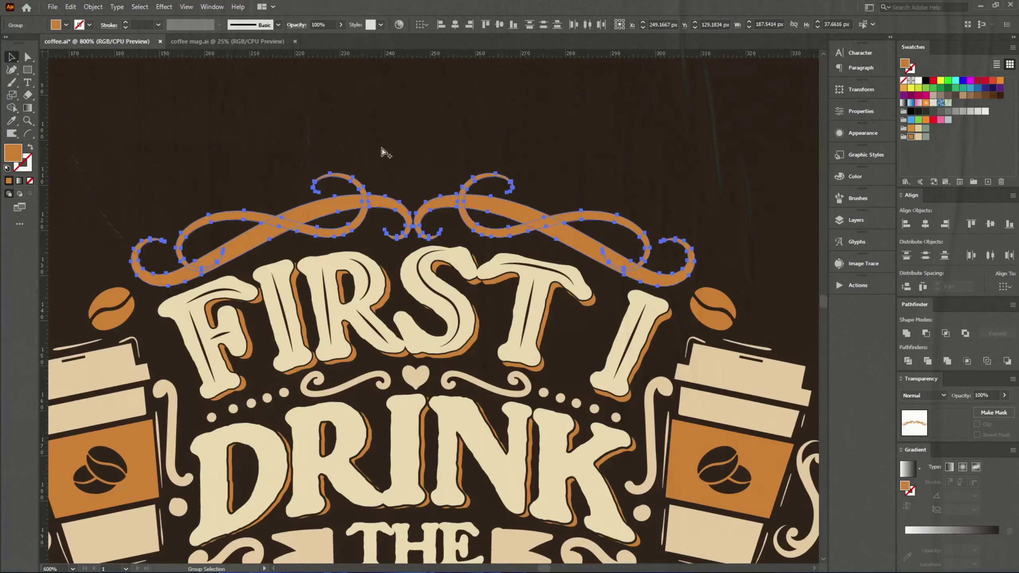
scroll(381, 155, "up", 2)
left_click(439, 200)
left_click(383, 185)
scroll(384, 184, "up", 4)
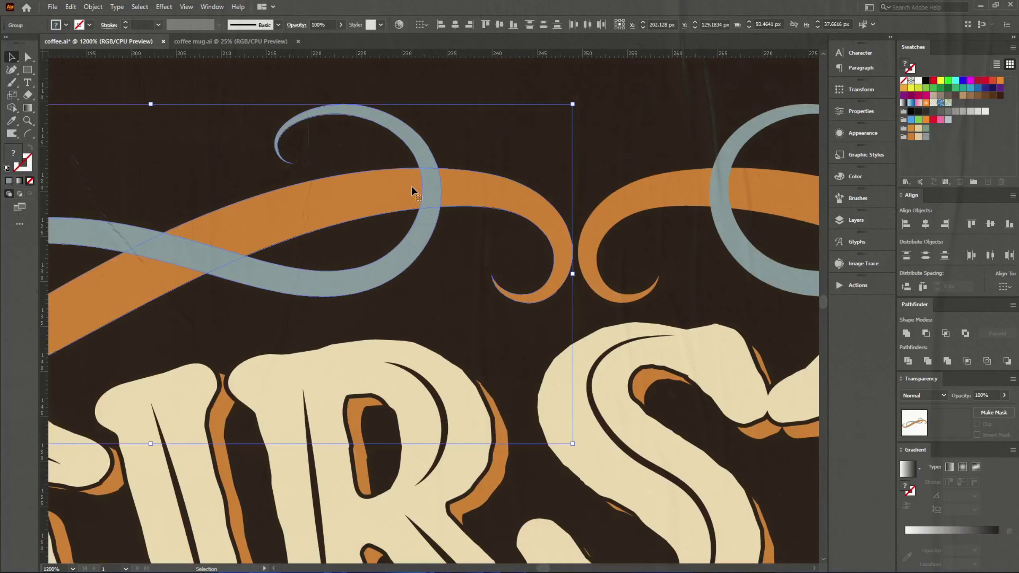
Fill the left and right top ornament pieces orange with the Shape Builder
key("shift+m")
scroll(466, 191, "down", 2)
left_click(912, 138)
scroll(475, 118, "down", 1)
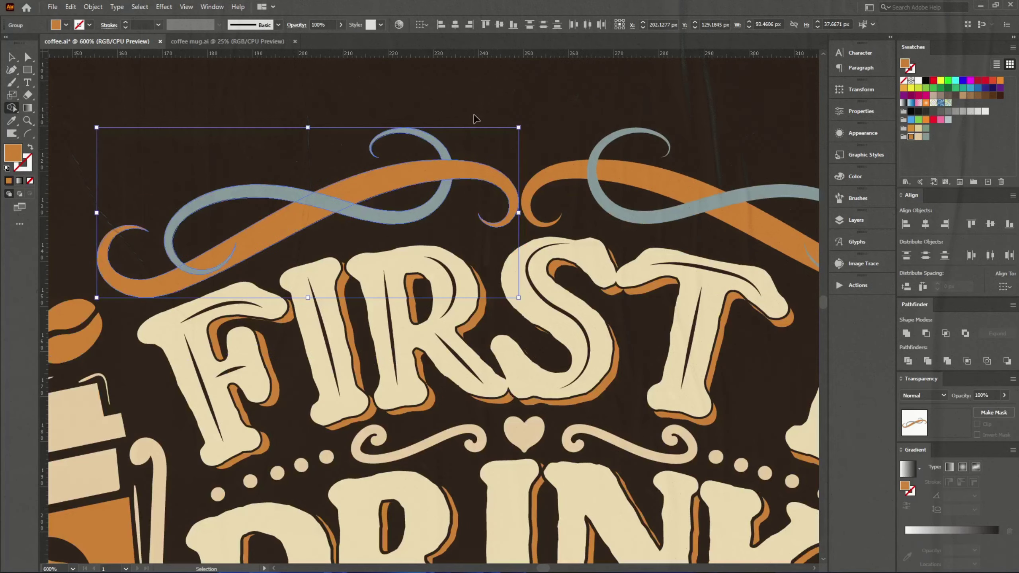
scroll(401, 241, "right", 4)
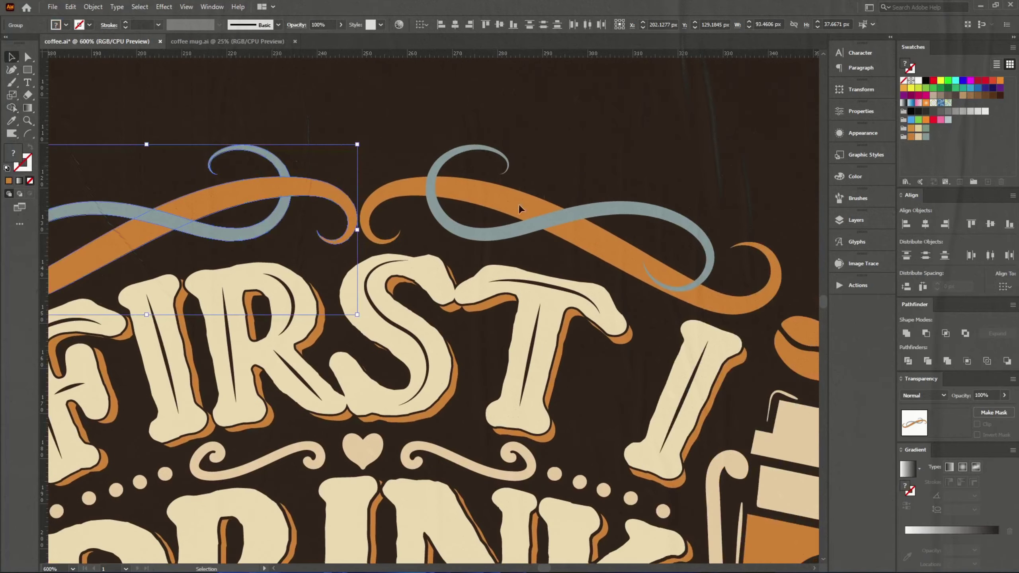
left_click(499, 235, "ctrl")
key("v")
left_click(662, 116)
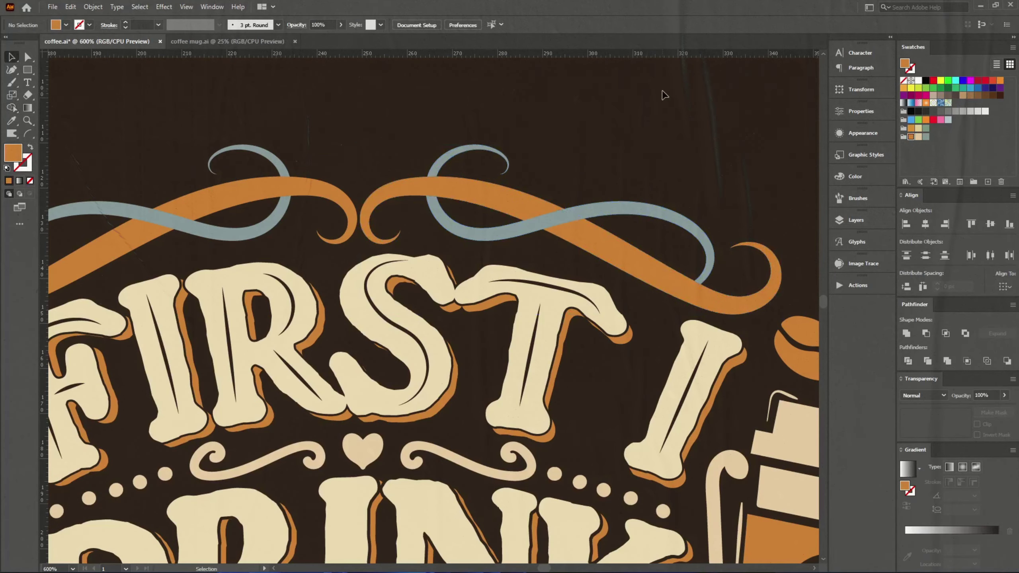
scroll(605, 123, "down", 2)
scroll(649, 222, "down", 3)
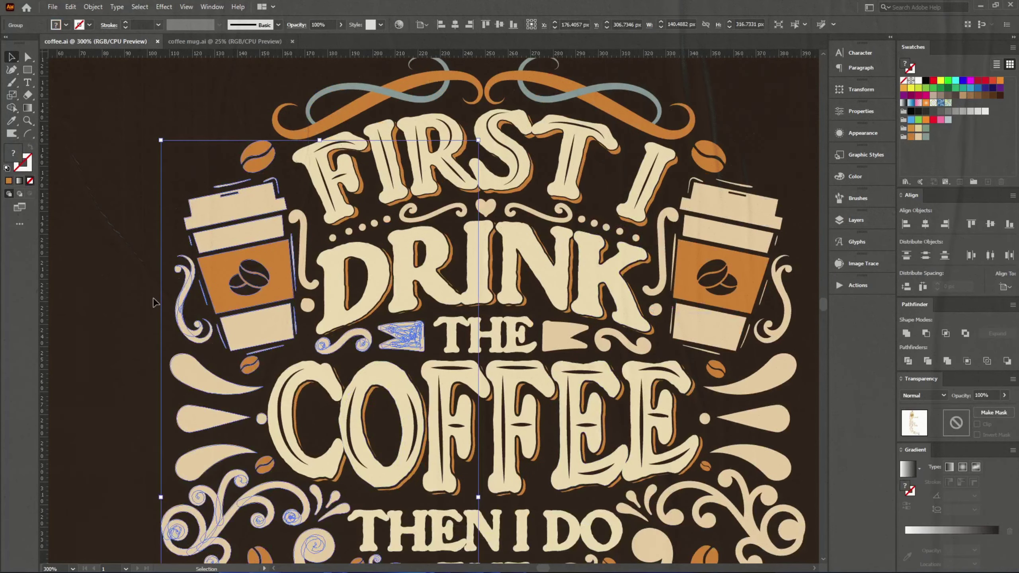
scroll(553, 224, "up", 1)
Give the small heart ornament slate blue and turn a dot beside DRINK orange
left_click(460, 201)
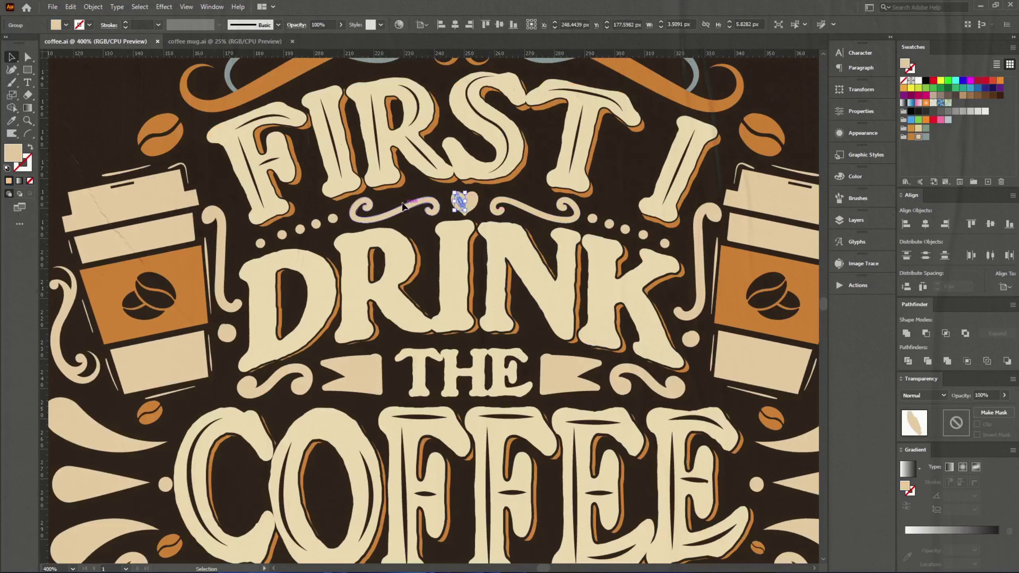
left_click(619, 211)
key("i")
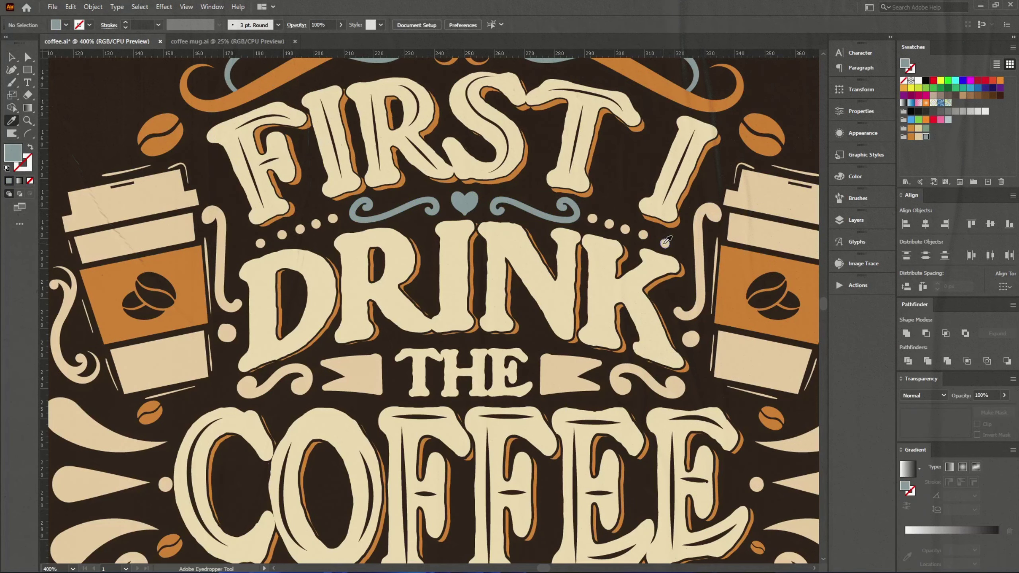
scroll(682, 277, "up", 2)
left_click_drag(75, 145, 523, 175)
scroll(126, 181, "down", 1)
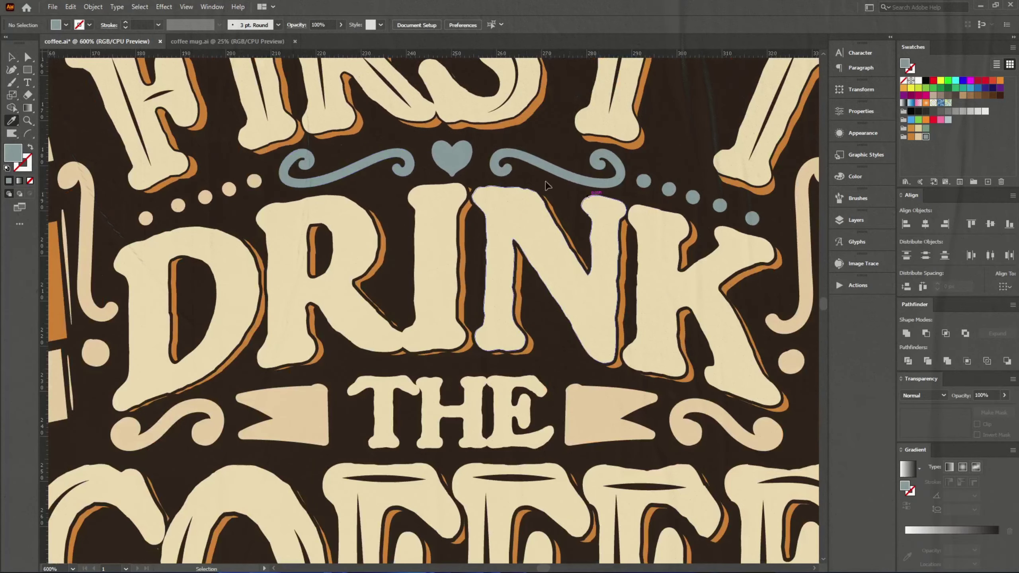
left_click(457, 103)
Turn the heart above DRINK cream and three more dots beside DRINK orange
left_click(720, 206)
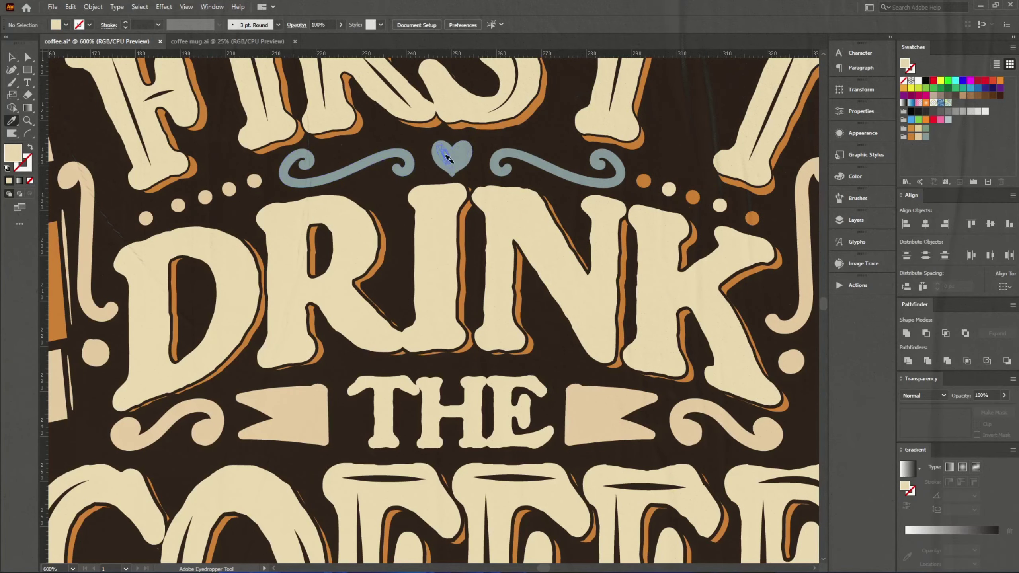
left_click(447, 158, "alt")
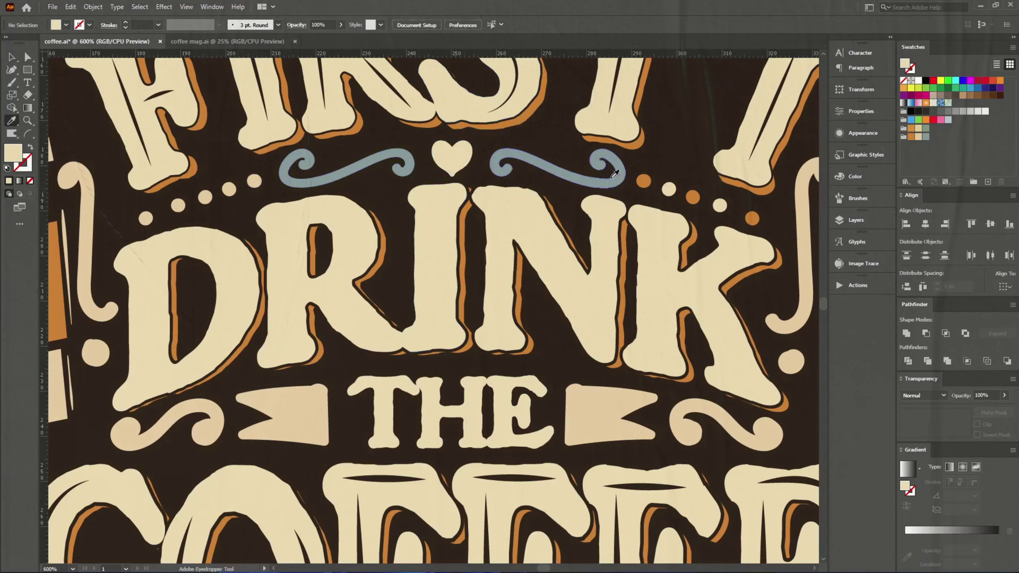
left_click(643, 181)
left_click(254, 181, "alt")
left_click(205, 196, "alt")
left_click(146, 219, "alt")
scroll(302, 226, "down", 3)
Save the artwork and turn the swirl right of the right-hand coffee cup orange
key("ctrl+s")
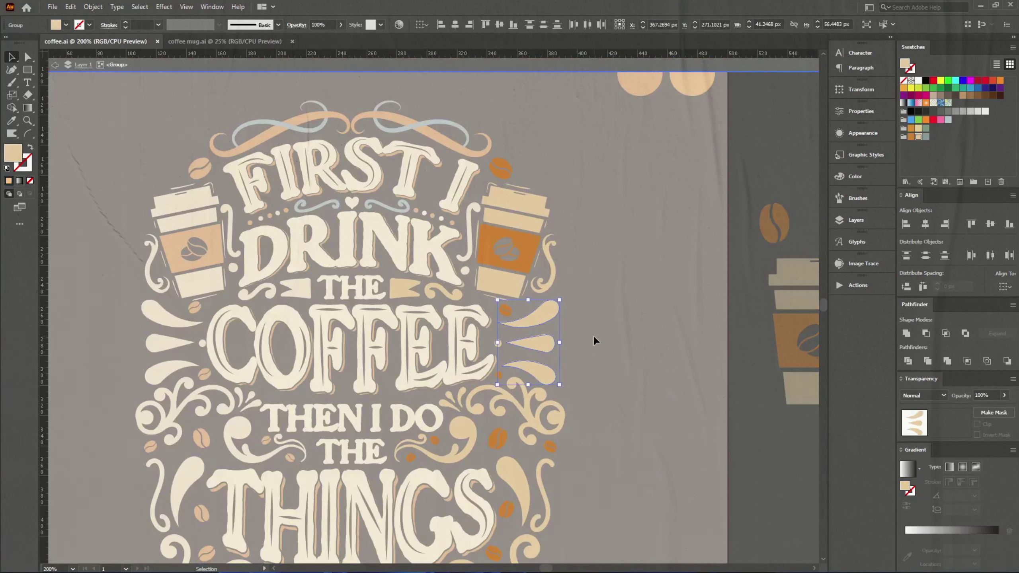
left_click_drag(542, 323, 594, 336)
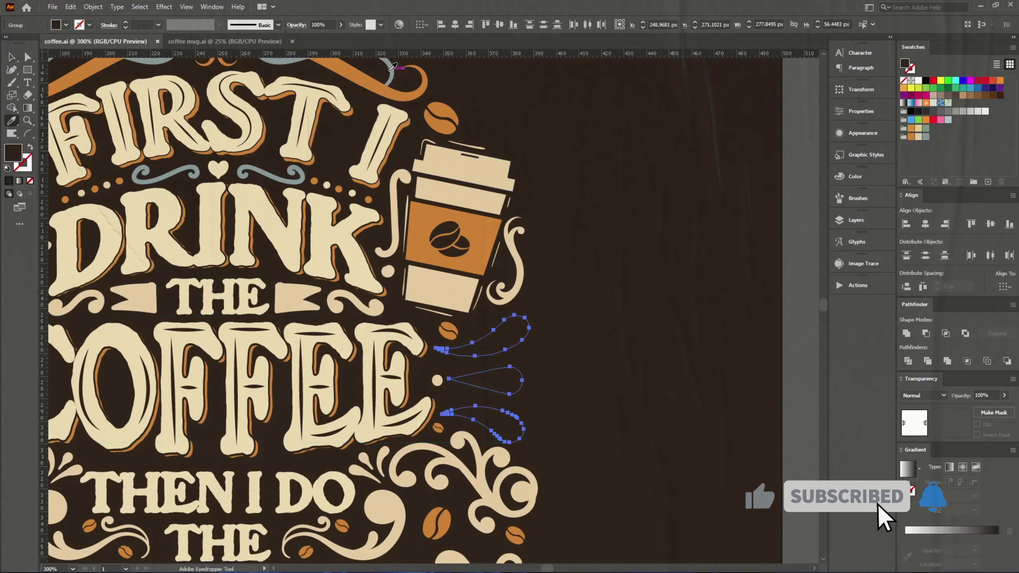
left_click(502, 285)
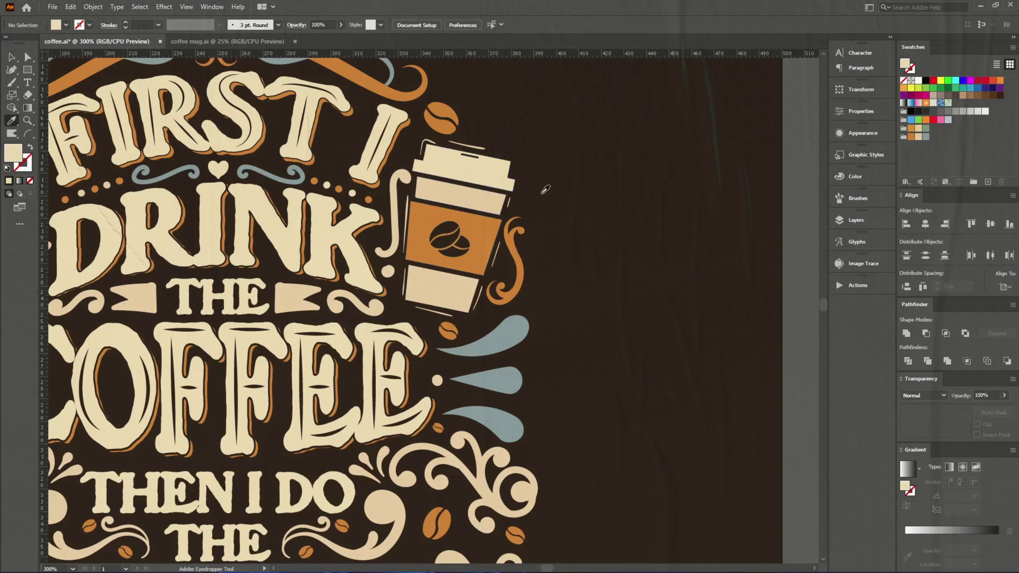
Magic Wand-select every object sharing the tan colour, then clear the selection
key("y")
left_click(166, 217)
left_click(483, 202)
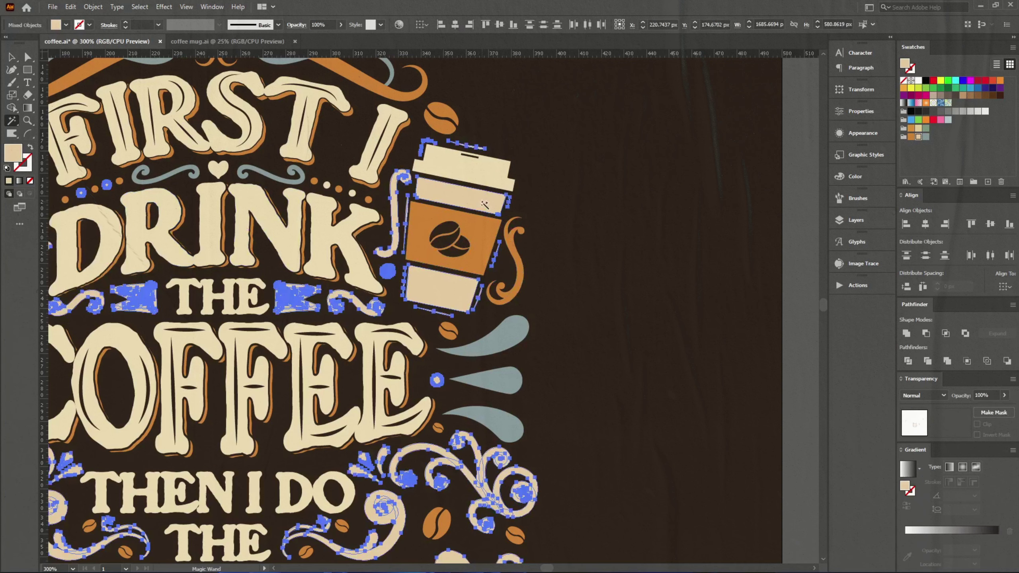
key("ctrl+shift+a")
Fit the artboard in view and recolour the swirl right of THEN I DO orange
key("v")
key("ctrl+minus")
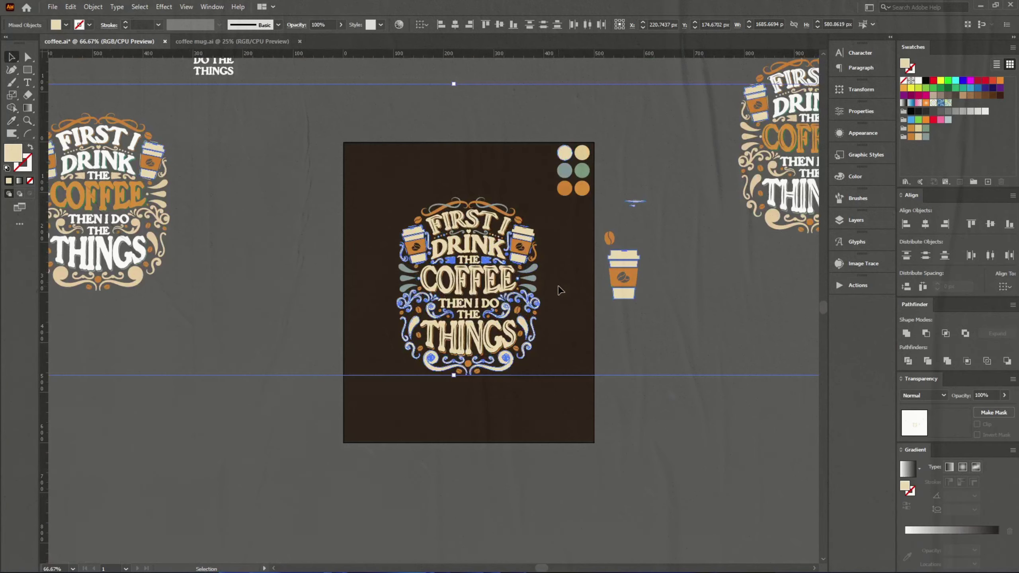
key("ctrl+0")
scroll(585, 322, "up", 5)
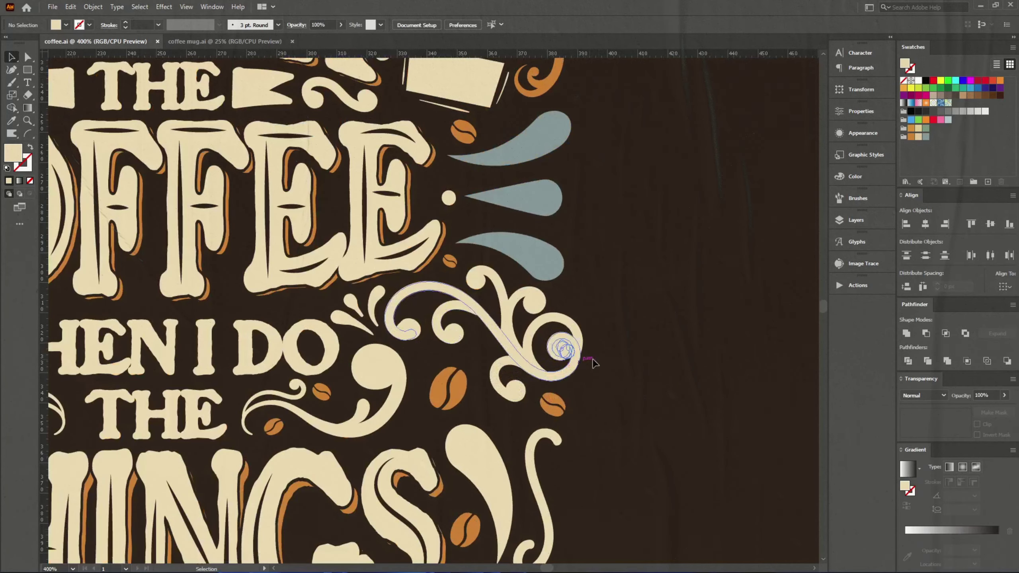
left_click(560, 357)
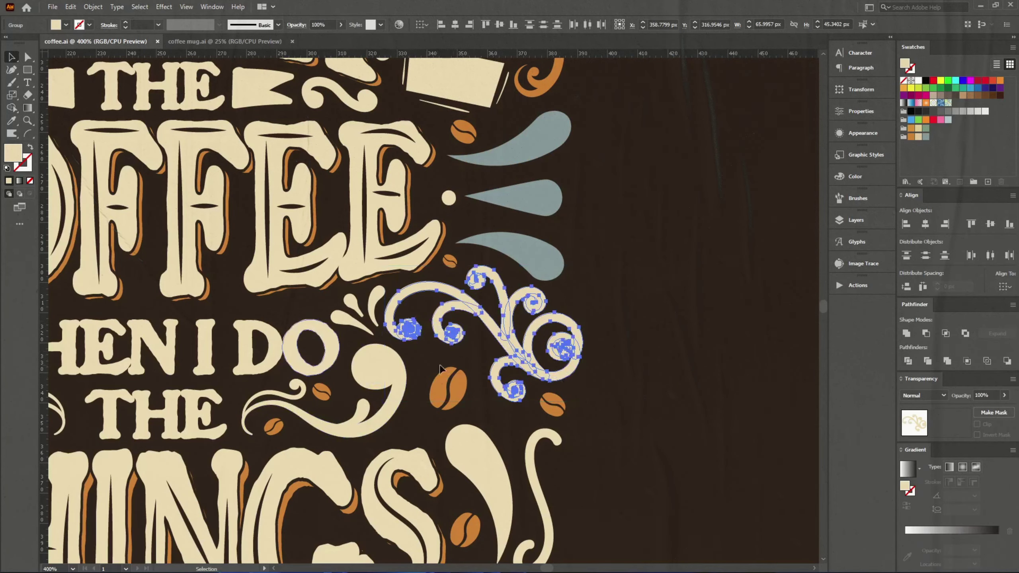
left_click(458, 263)
key("ctrl+shift+a")
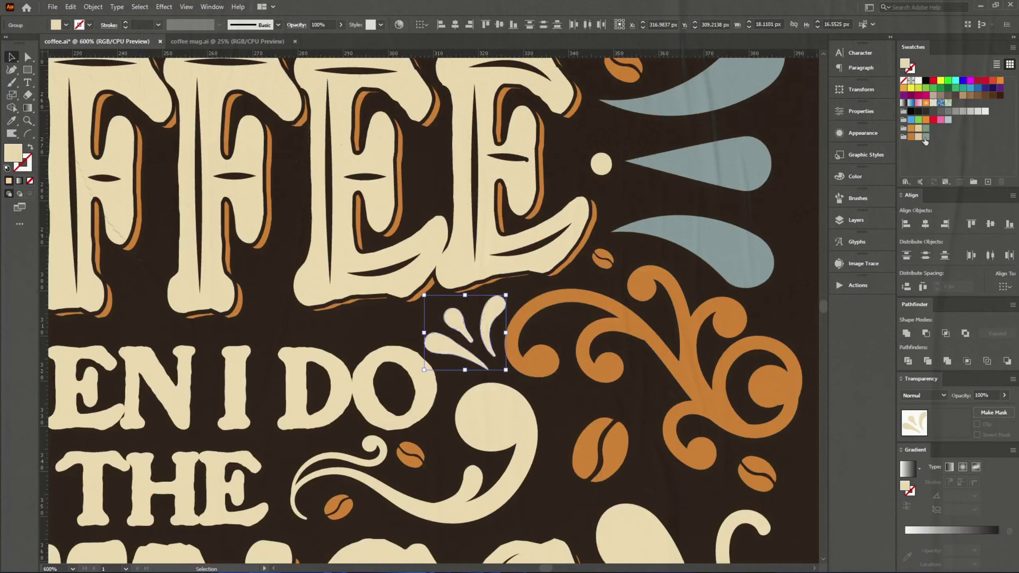
Recolour the swirl left of THEN I DO orange
key("v")
scroll(644, 225, "down", 3)
scroll(323, 271, "up", 2)
left_click(250, 277)
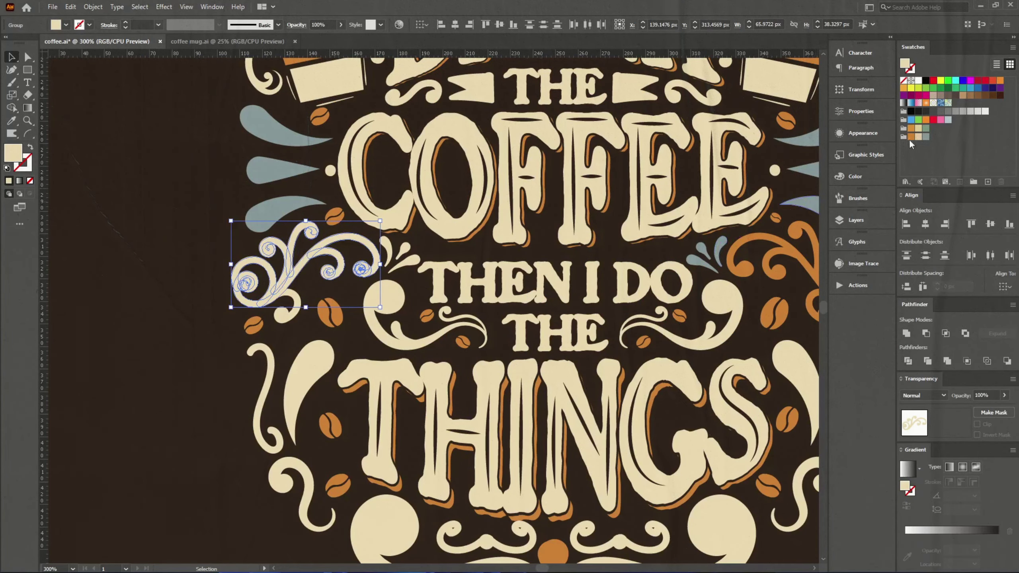
left_click(910, 137)
left_click_drag(289, 315, 289, 315)
Recolour the swirls around THE blue-grey
left_click(391, 255)
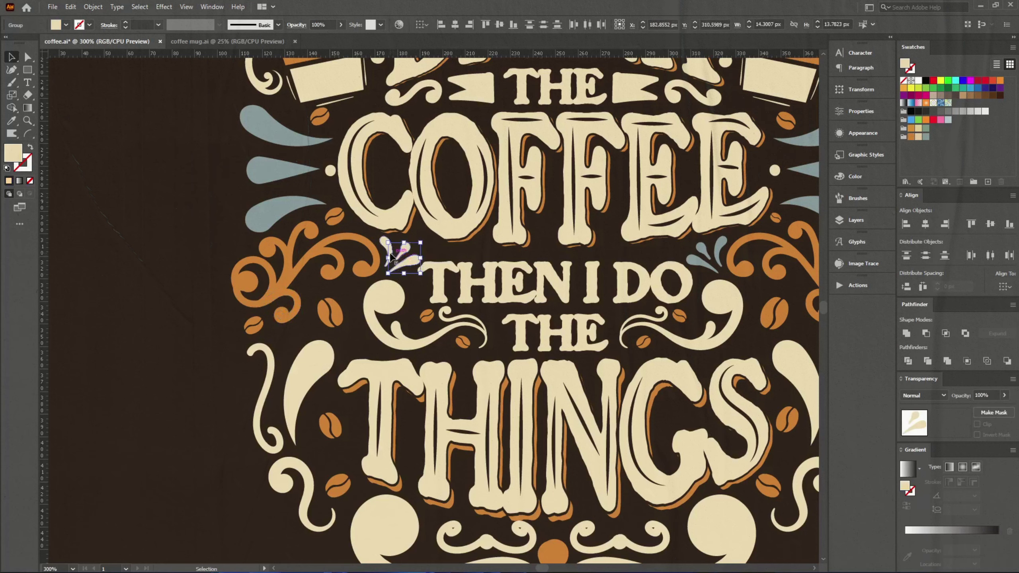
scroll(157, 303, "down", 3)
scroll(361, 240, "up", 4)
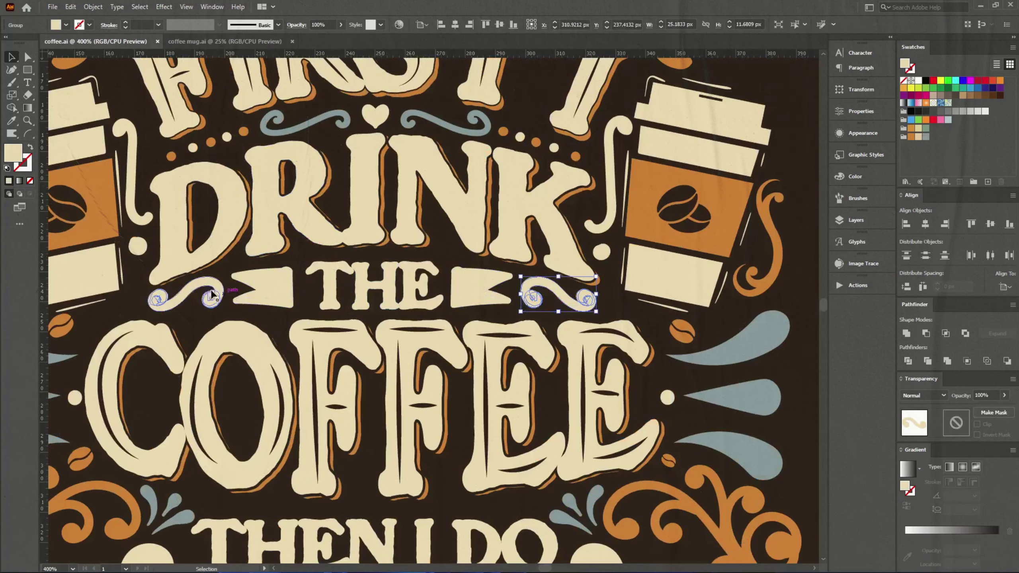
left_click(587, 297)
left_click(927, 138)
left_click(481, 287)
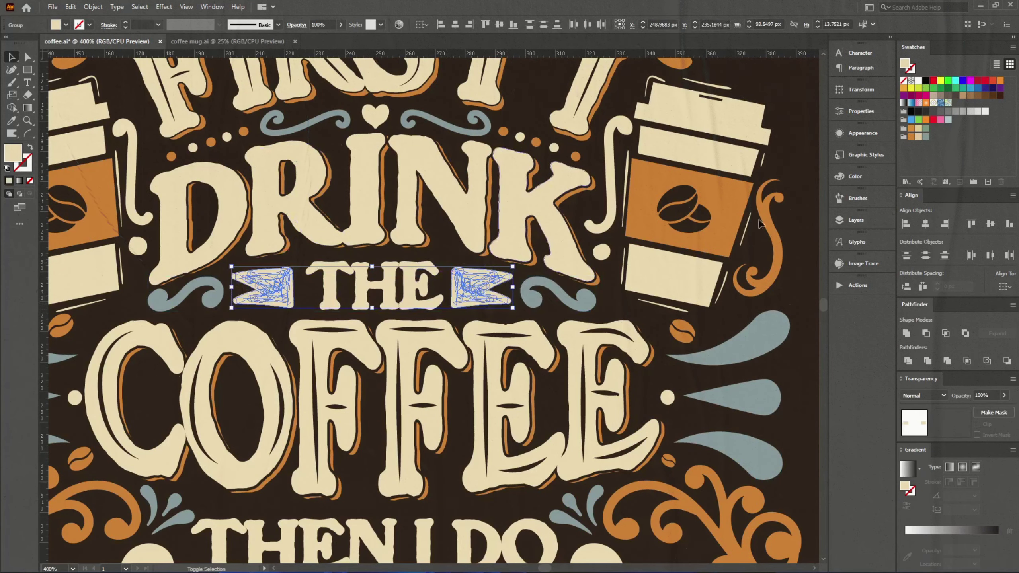
Make the teardrops beside THINGS blue-grey
scroll(724, 321, "down", 3)
scroll(443, 341, "up", 4)
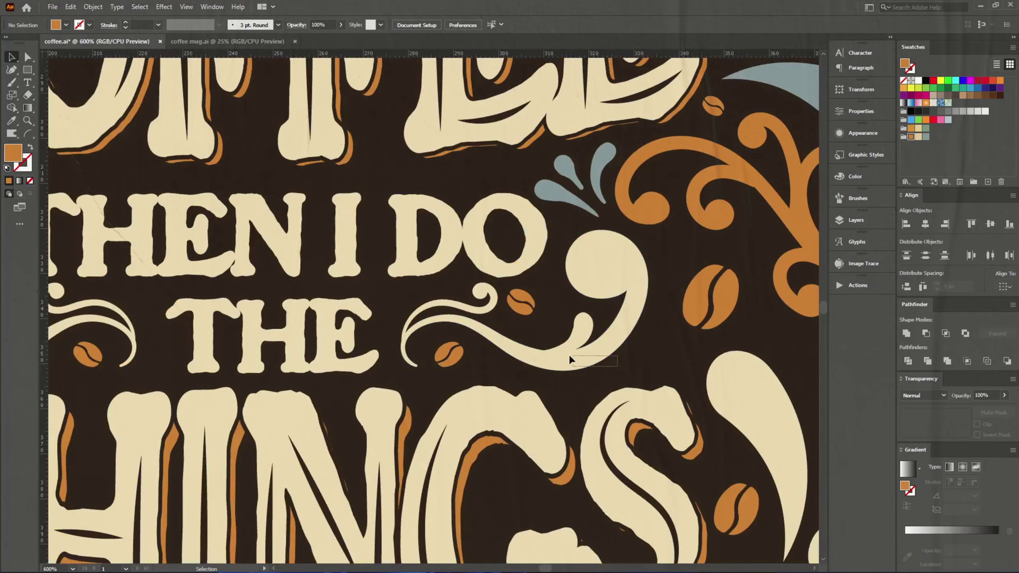
left_click(542, 336)
scroll(541, 336, "down", 3)
left_click(157, 397)
left_click(926, 138)
scroll(333, 445, "up", 3)
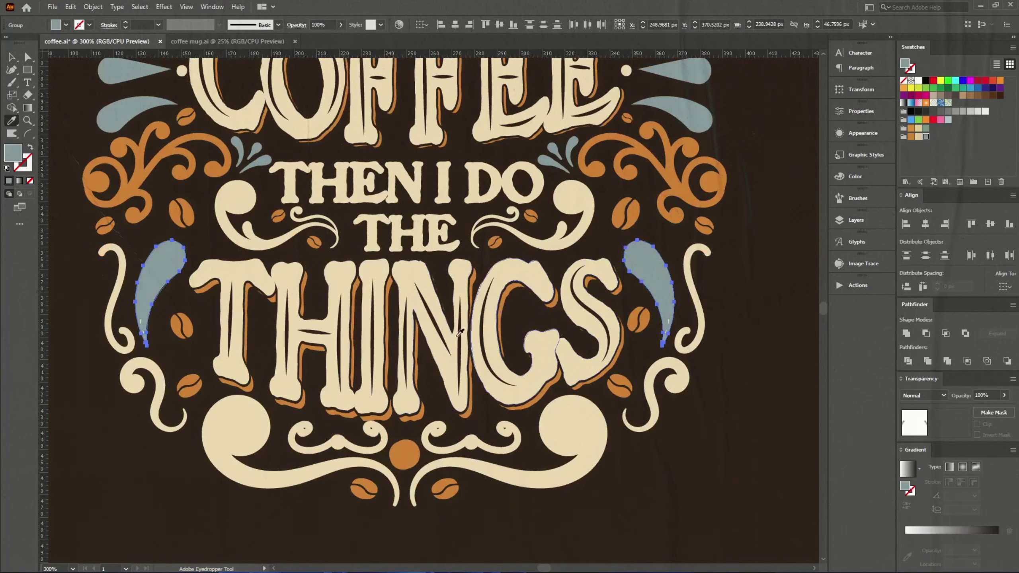
Select the swirls below THINGS and left of the coffee cup
left_click(332, 445)
scroll(743, 312, "down", 2)
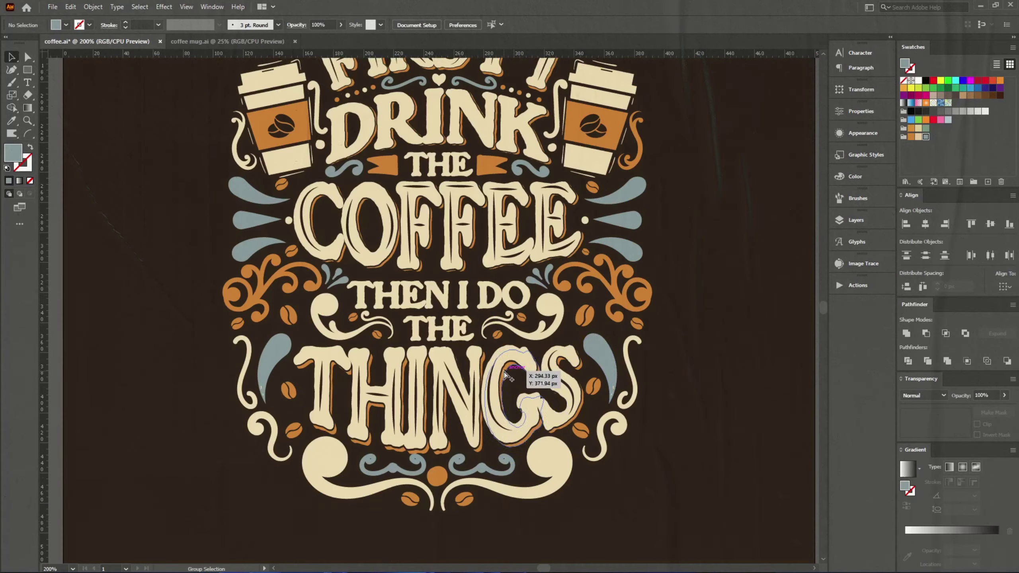
scroll(535, 374, "down", 2)
scroll(477, 296, "up", 5)
left_click(480, 306)
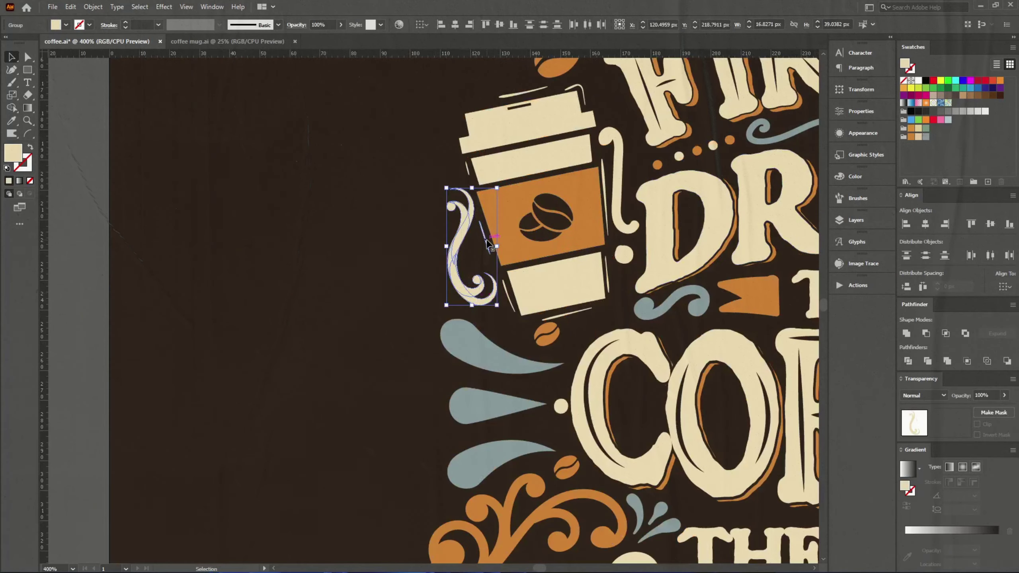
scroll(296, 274, "down", 4)
Select the blue teardrops and several ornaments to inspect their colours
scroll(716, 290, "up", 1)
left_click(716, 290)
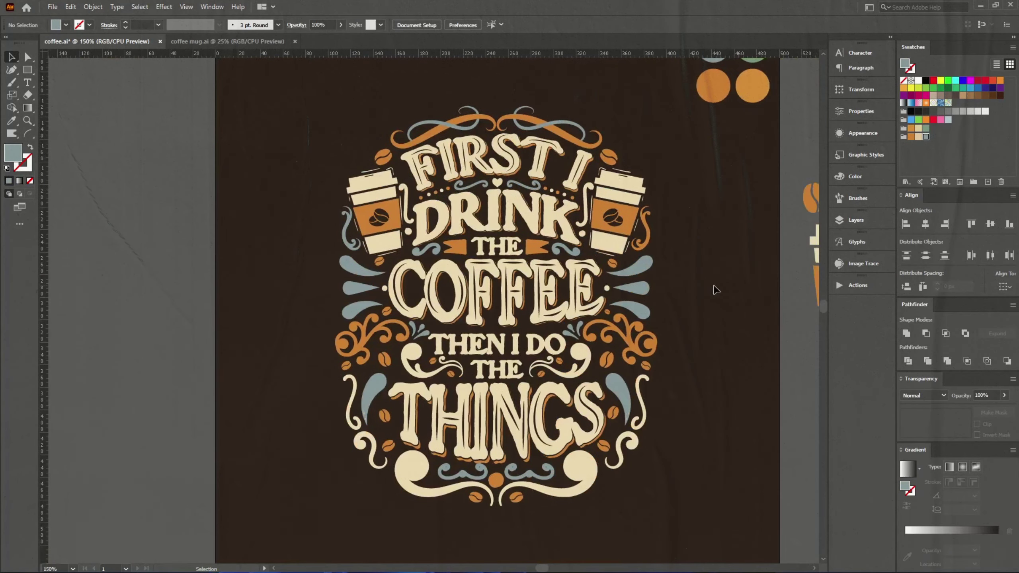
scroll(361, 401, "up", 5)
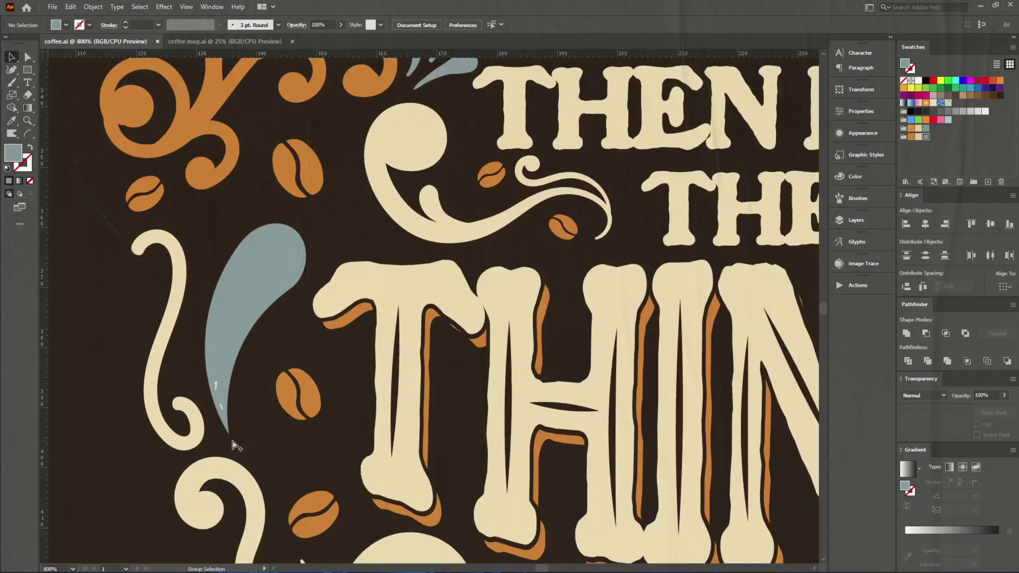
scroll(241, 240, "up", 3)
left_click(241, 241)
scroll(401, 281, "down", 4)
scroll(602, 241, "up", 4)
left_click(602, 241)
scroll(714, 233, "down", 1)
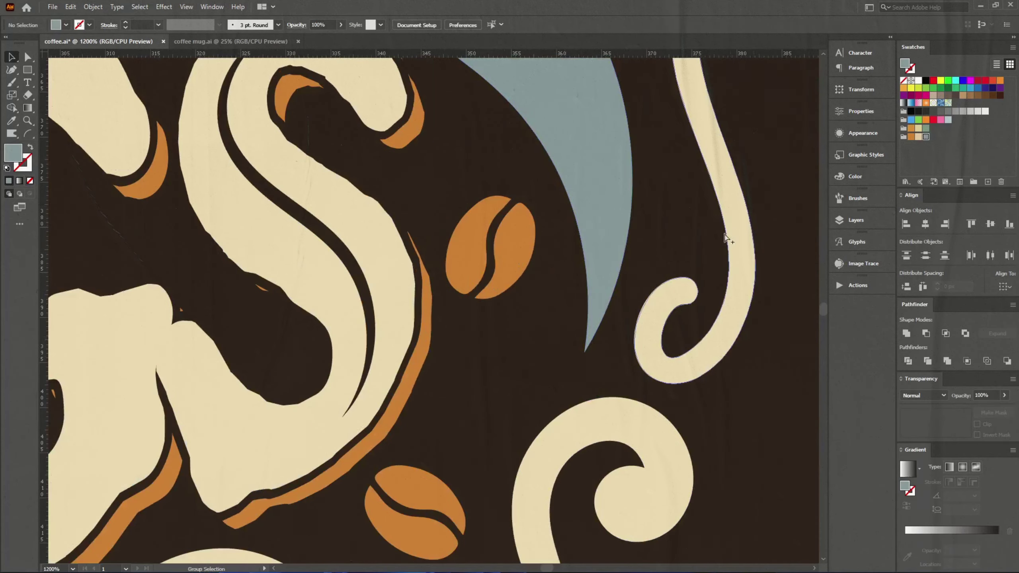
scroll(728, 235, "down", 3)
left_click(352, 480)
scroll(403, 404, "down", 2)
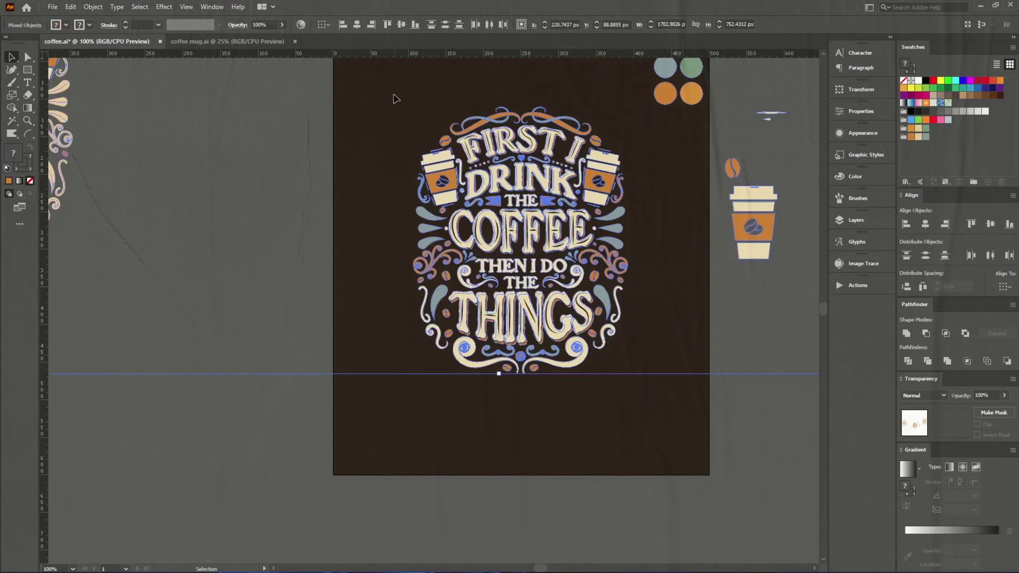
Magic Wand-select and delete the orange and cream elements to check them, then undo
left_click(643, 419)
key("y")
left_click(598, 195)
key("Delete")
left_click(597, 195)
key("Delete")
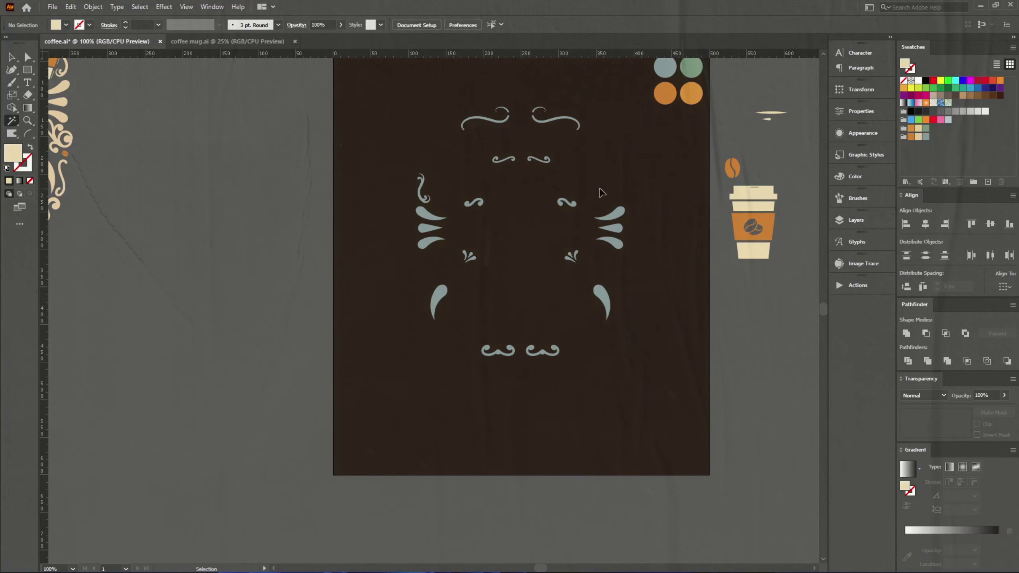
key("ctrl+z")
key("v")
Recolour the cream swirl beside the lower THE blue-grey and zoom out
scroll(682, 239, "up", 5)
scroll(682, 239, "up", 3)
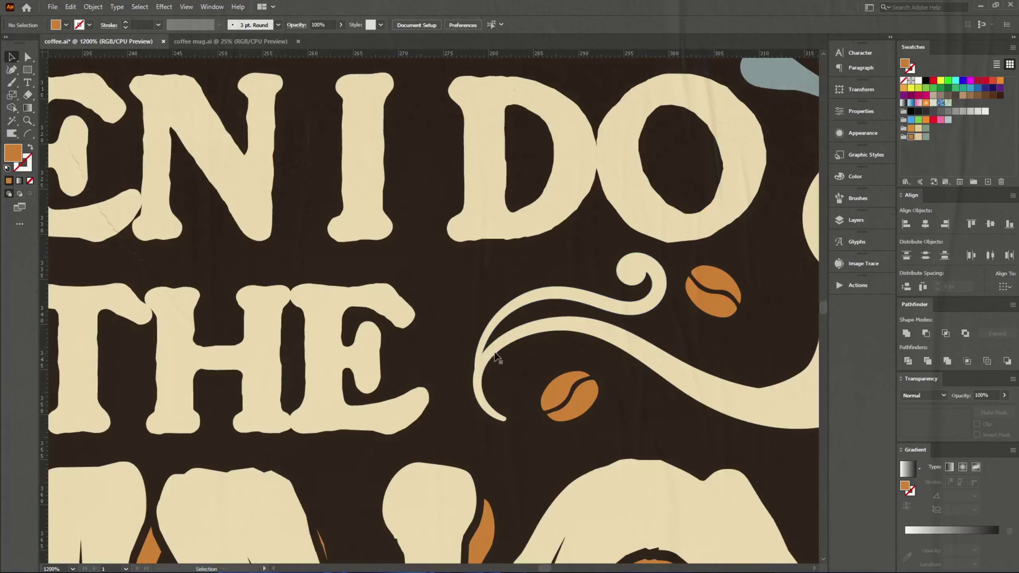
left_click(618, 337)
left_click_drag(147, 347, 483, 362)
left_click(926, 137)
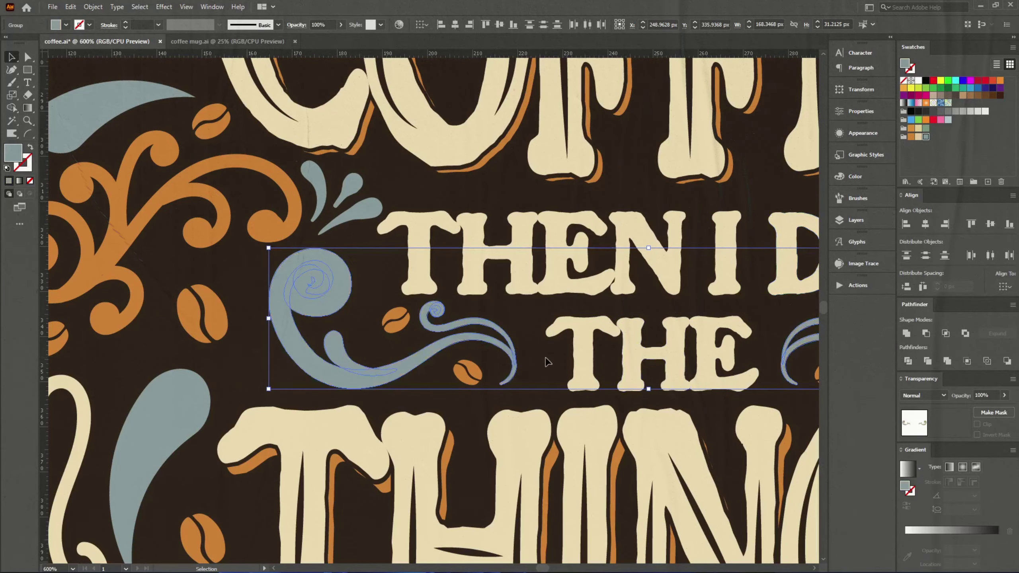
key("ctrl+shift+a")
key("ctrl+minus")
key("ctrl+minus")
key("ctrl+minus")
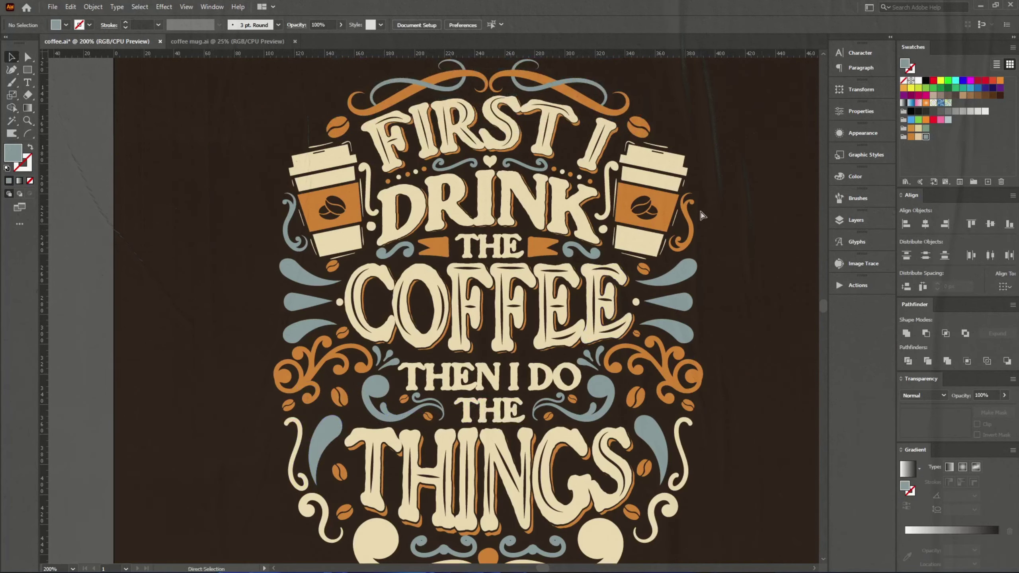
key("ctrl+minus")
Select all artwork and crop the grunge texture opacity mask to the artboard
key("a")
key("ctrl+a")
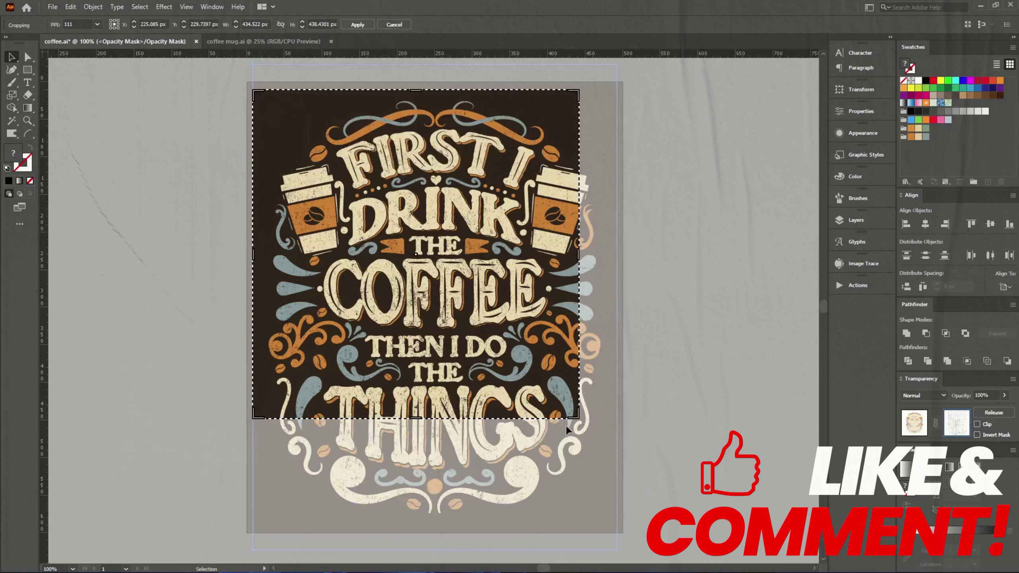
left_click_drag(581, 421, 610, 524)
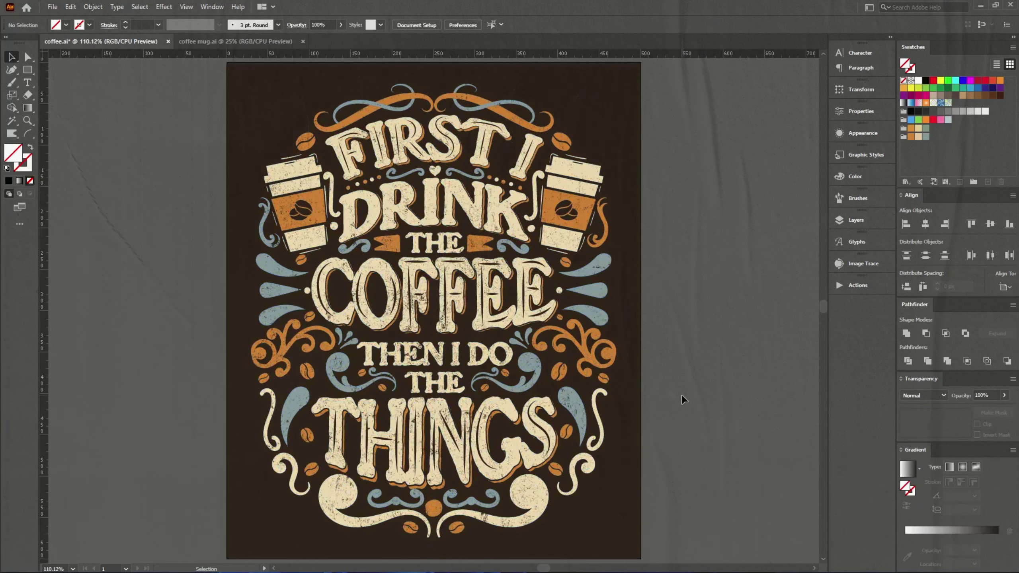